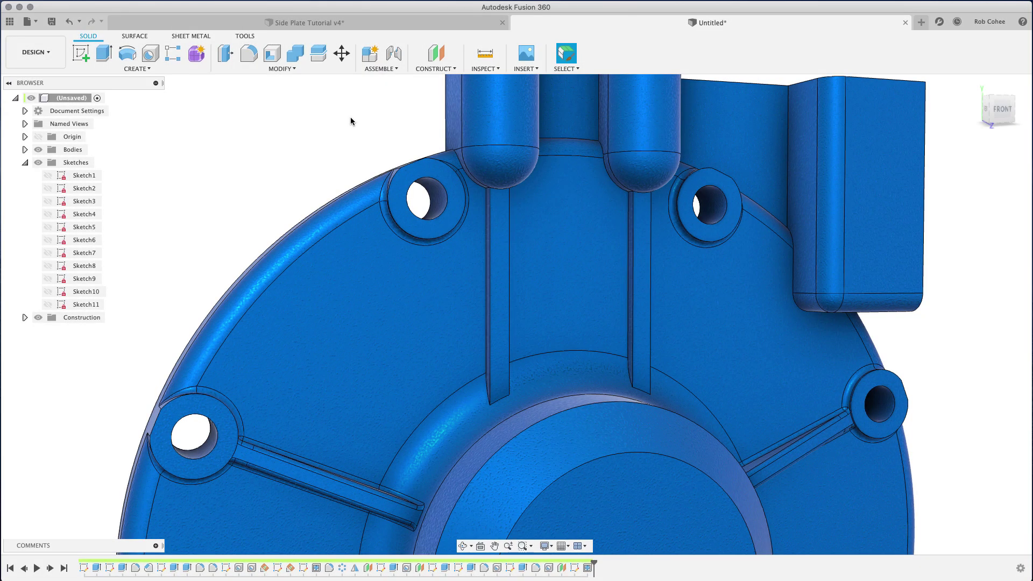
Start a constant-radius Fillet with the selection filter limited to body edges only.
key("f")
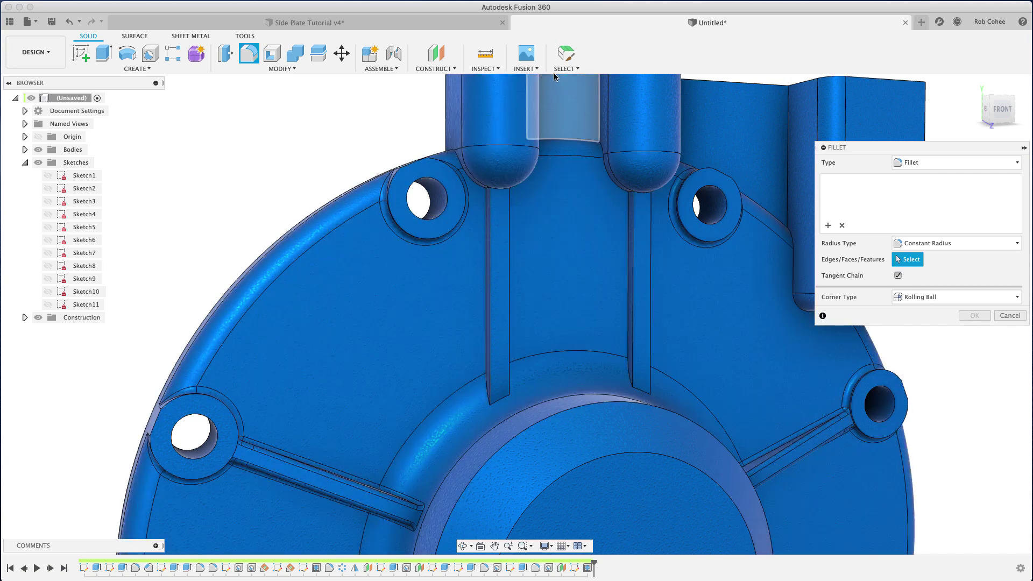
left_click(565, 68)
mouse_move(605, 139)
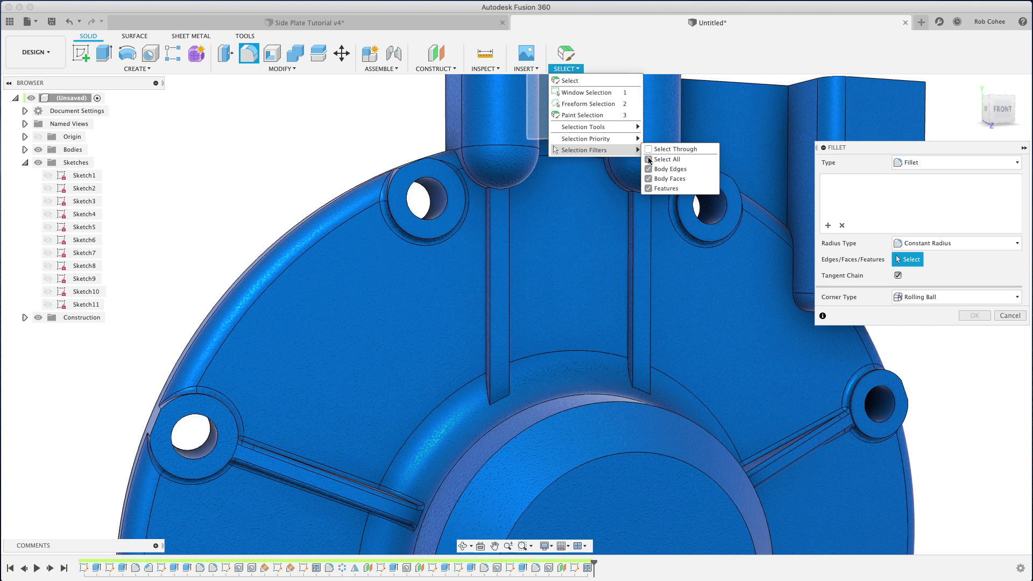
left_click(649, 159)
left_click(649, 169)
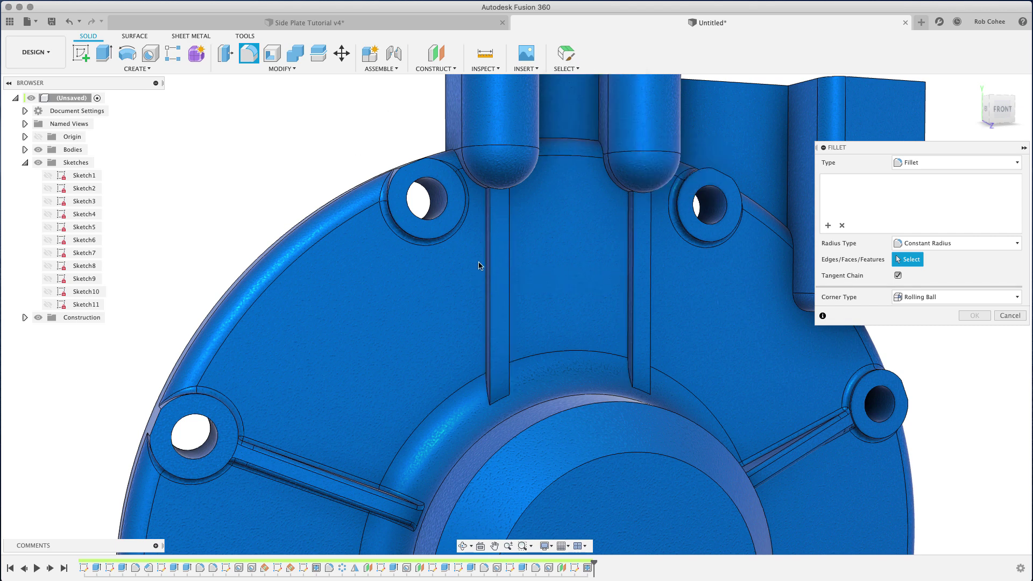
Fillet the long edges of the two vertical ribs below the cylindrical bosses with a 2.5 mm radius.
left_click(484, 263)
middle_click_drag(482, 261, 428, 277, "shift")
left_click(501, 254)
middle_click_drag(506, 253, 645, 266, "shift")
left_click(621, 250)
left_click(646, 263)
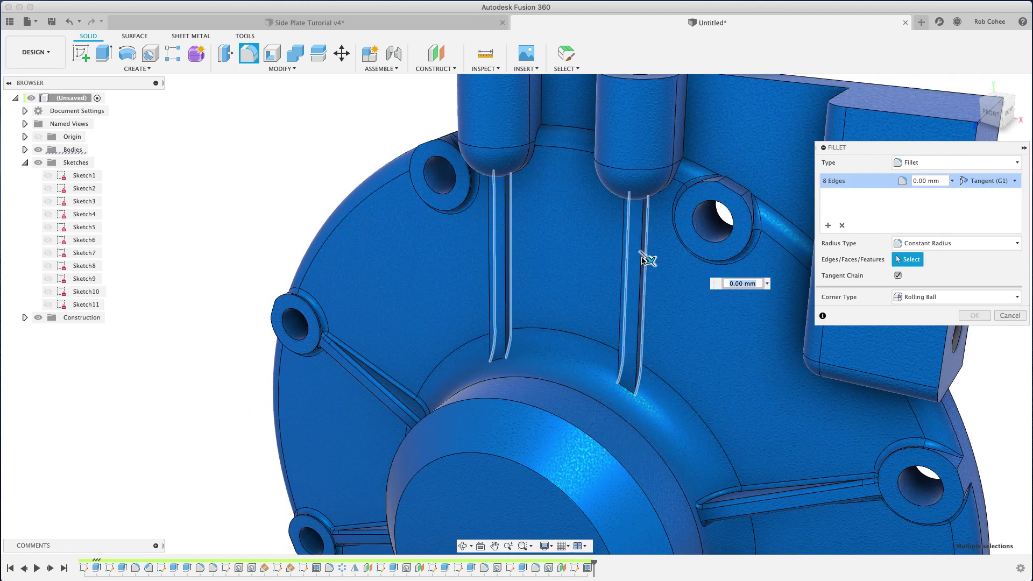
left_click_drag(651, 261, 650, 262)
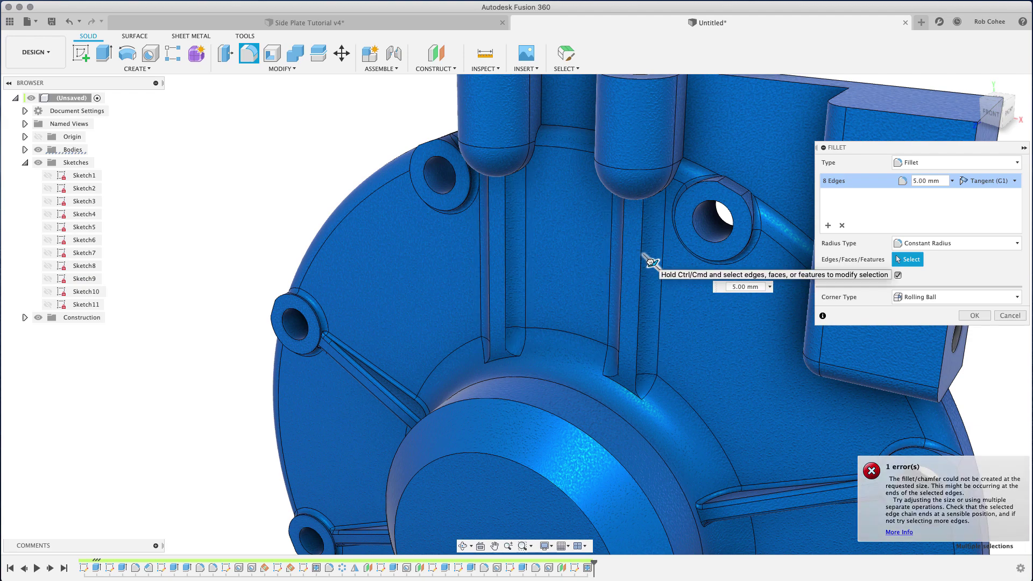
type("4.5")
key("Return")
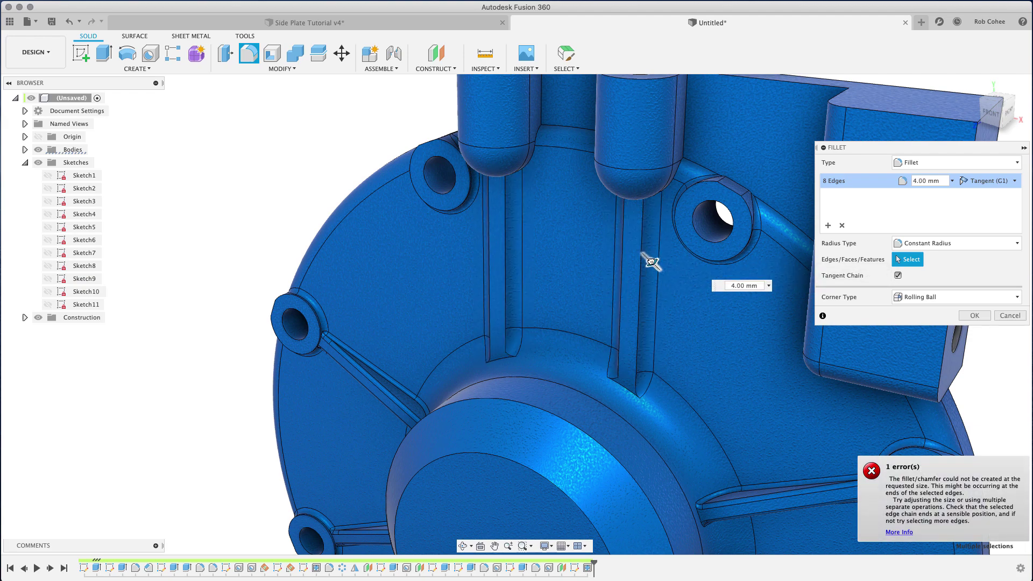
type("4")
key("Return")
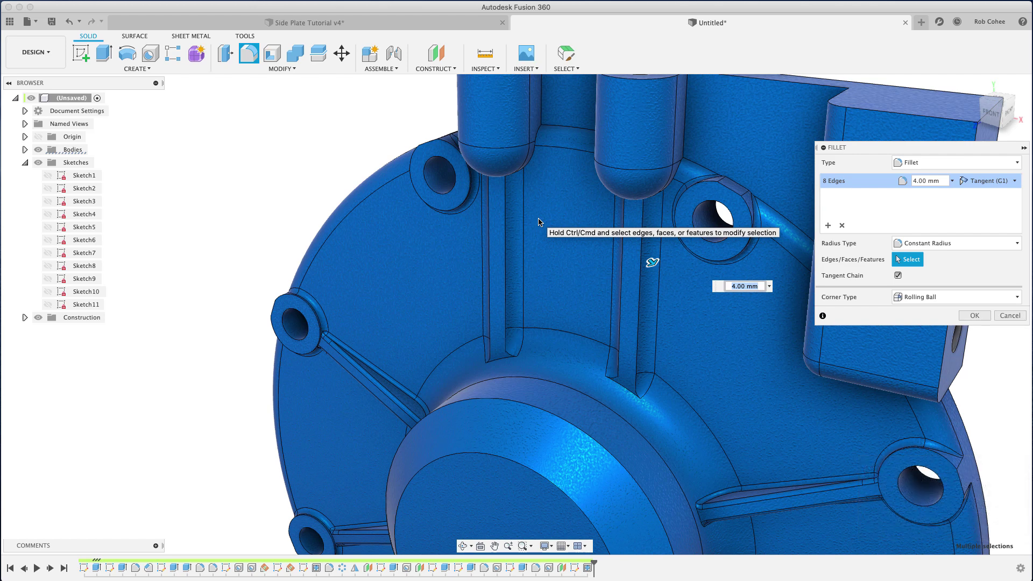
type("2.5")
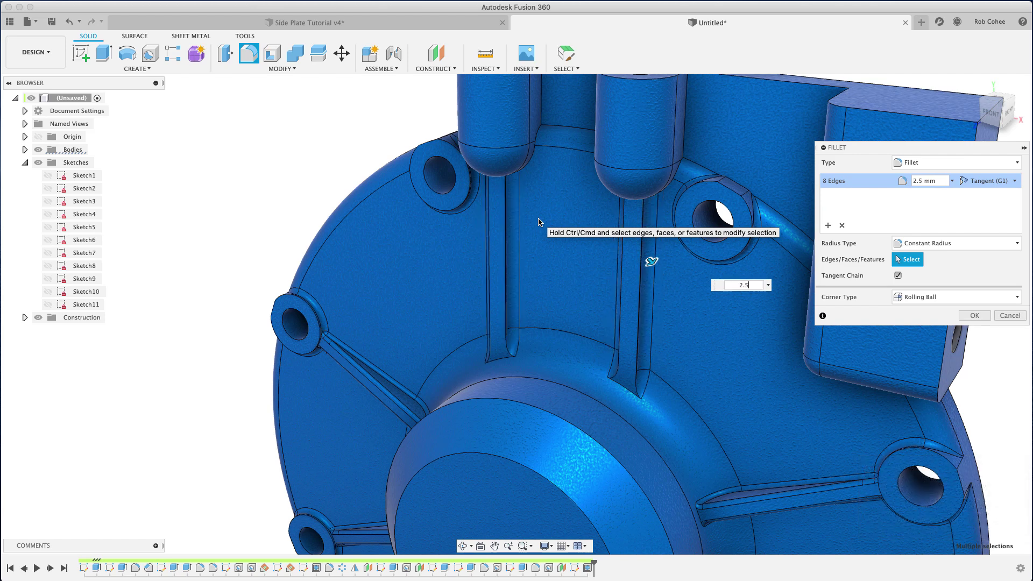
key("Return")
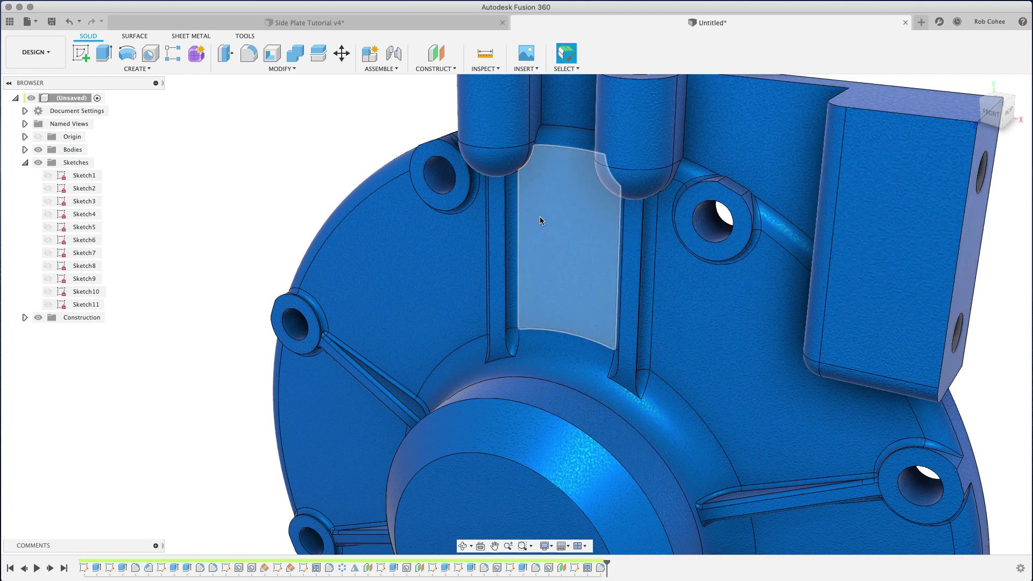
Create a sketch on the YZ origin plane and slice the model at the sketch plane.
scroll(539, 280, "down", 3)
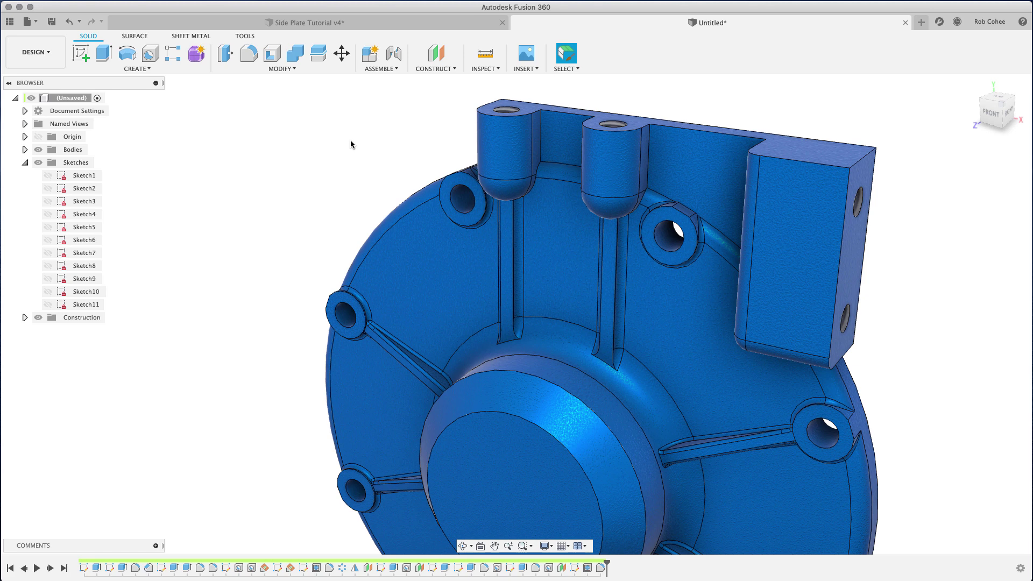
left_click(974, 84)
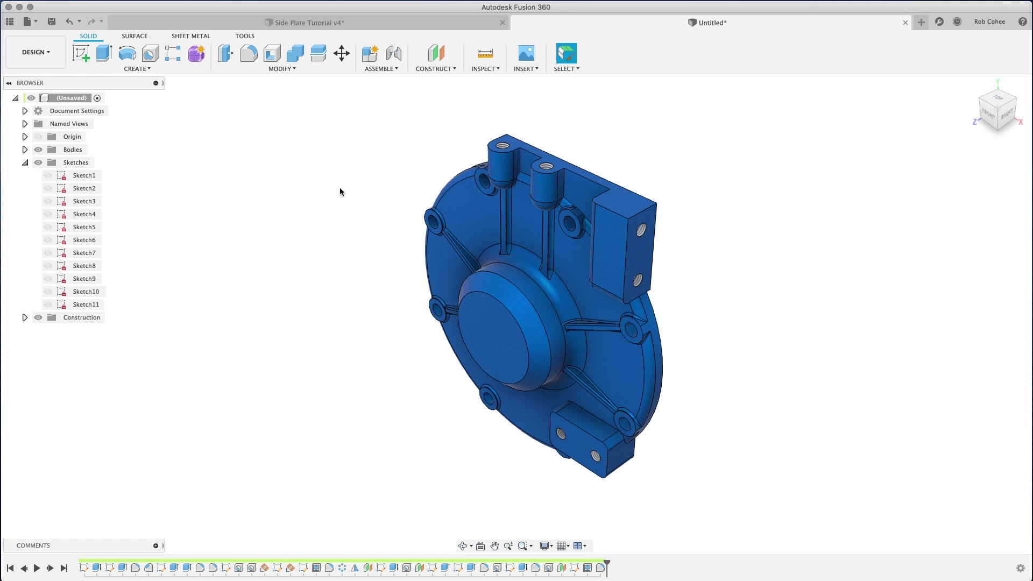
middle_click_drag(405, 284, 432, 305, "shift")
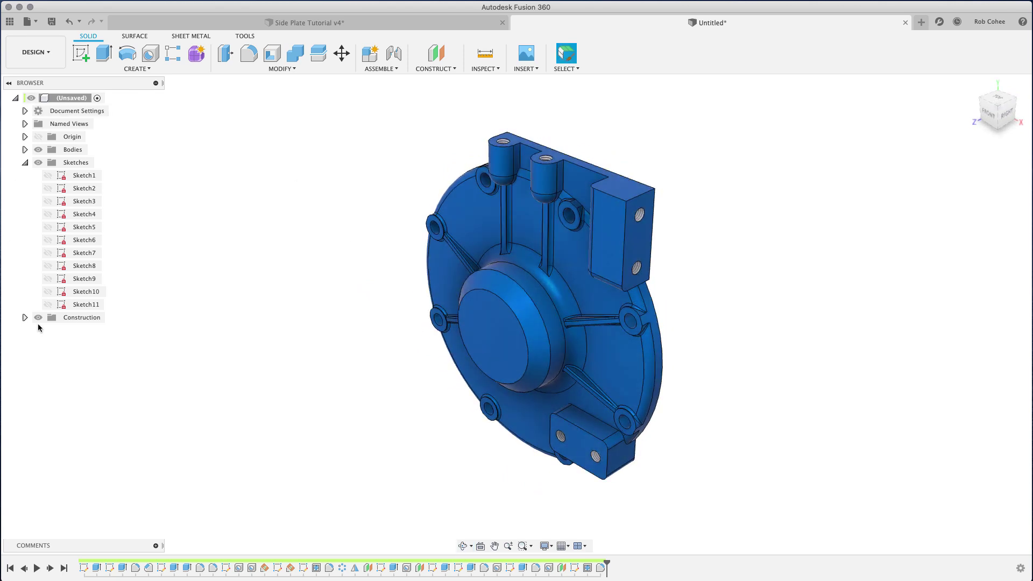
left_click(25, 163)
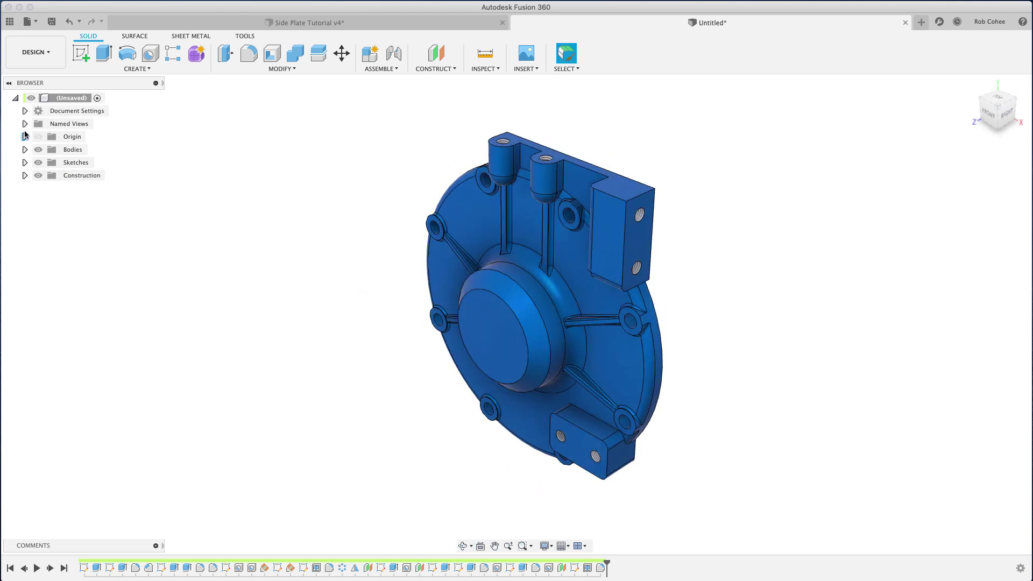
left_click(24, 136)
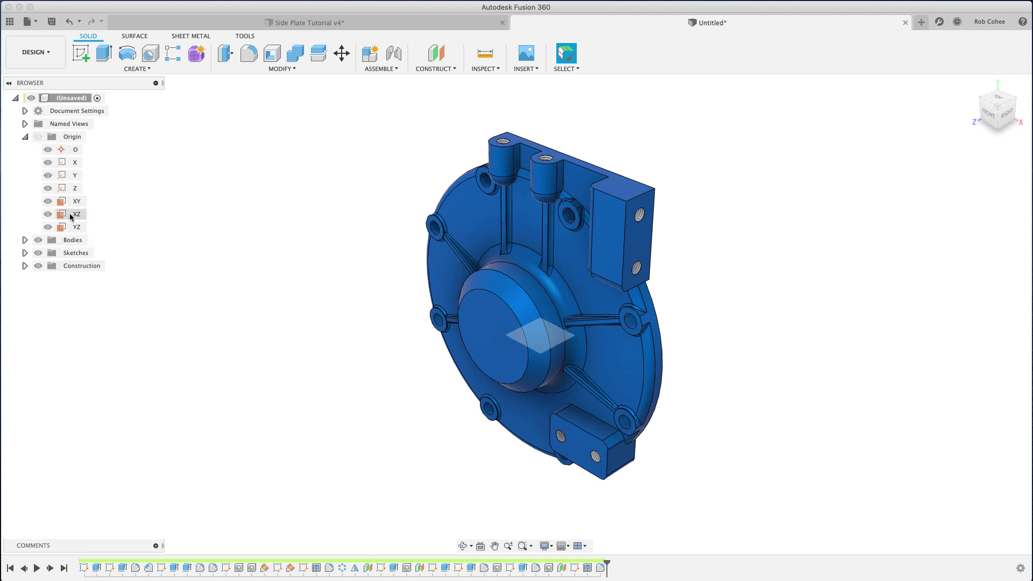
left_click(66, 227)
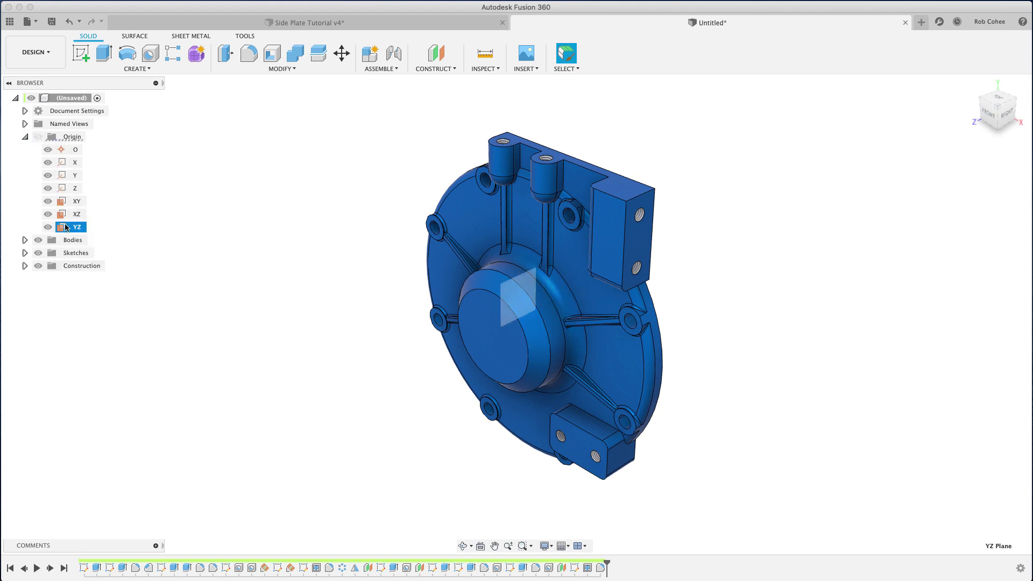
right_click(65, 227)
left_click(116, 246)
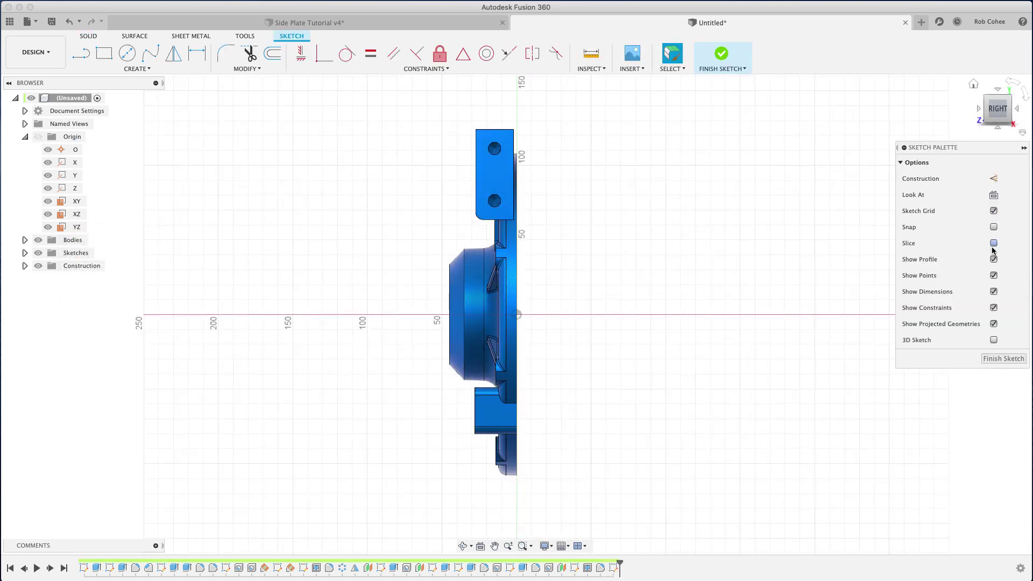
left_click(994, 243)
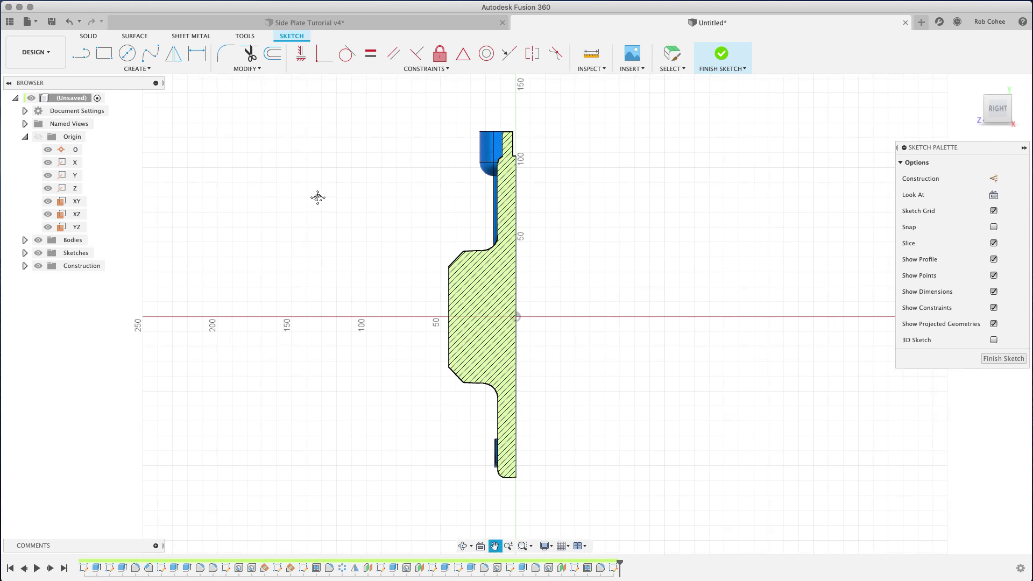
Project the plate body's cross-section outline into the sketch with Intersect, using the body selection filter and a linked projection.
left_click(138, 69)
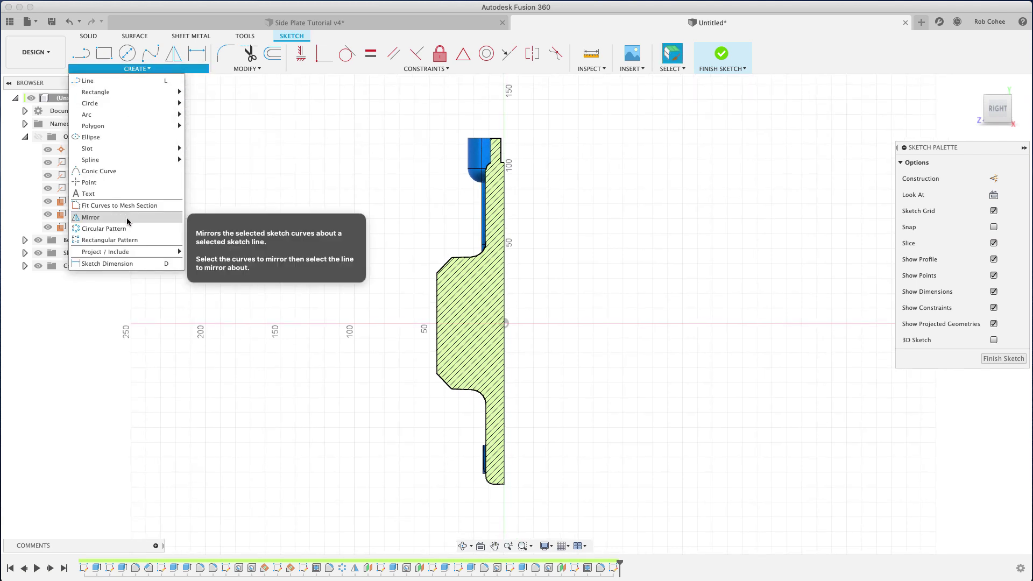
mouse_move(162, 252)
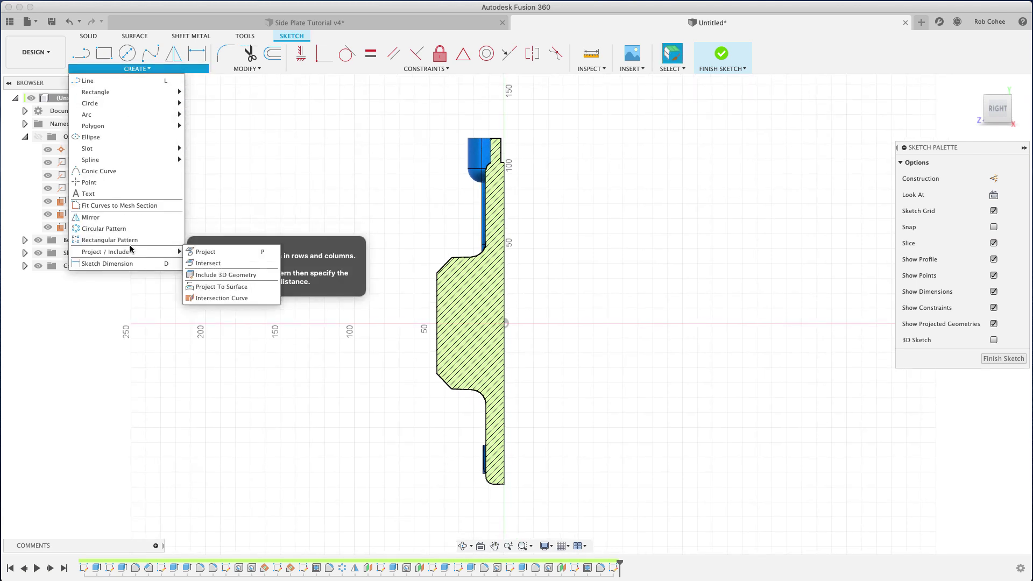
left_click(203, 263)
left_click(837, 179)
left_click(482, 286)
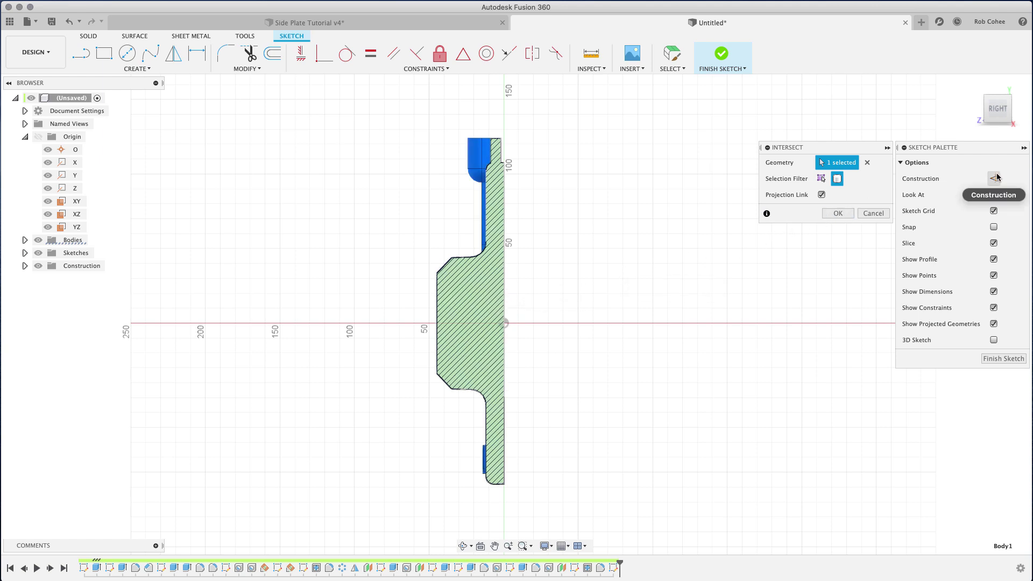
left_click(837, 213)
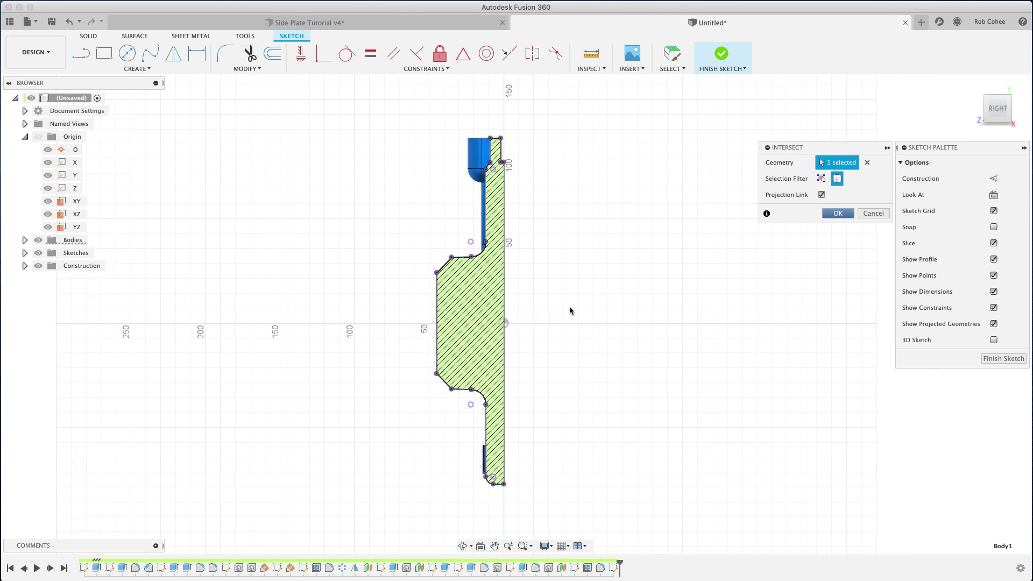
Offset the chained cross-section outline around the central hub inward by -6 mm.
scroll(472, 293, "up", 5)
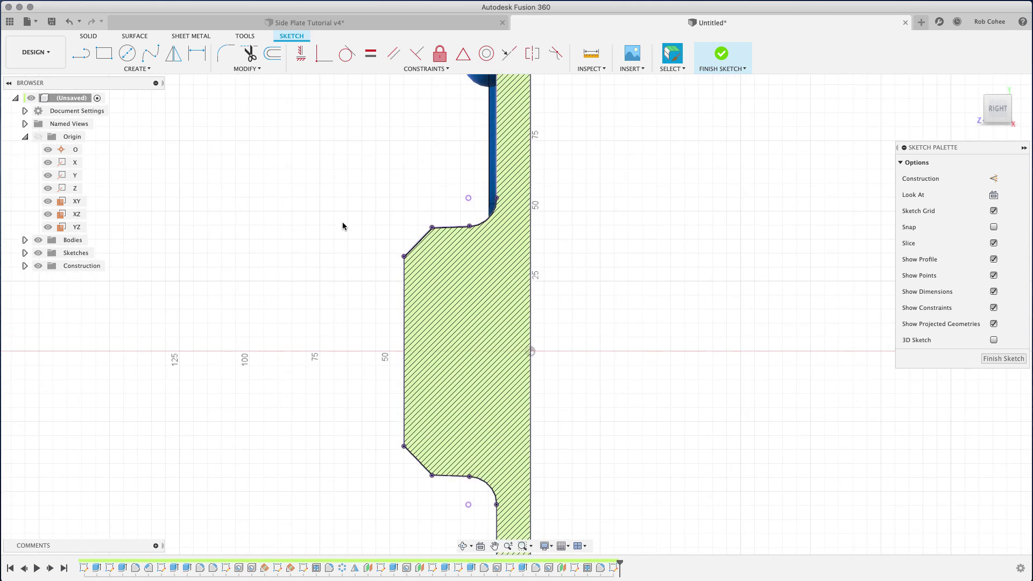
left_click(272, 53)
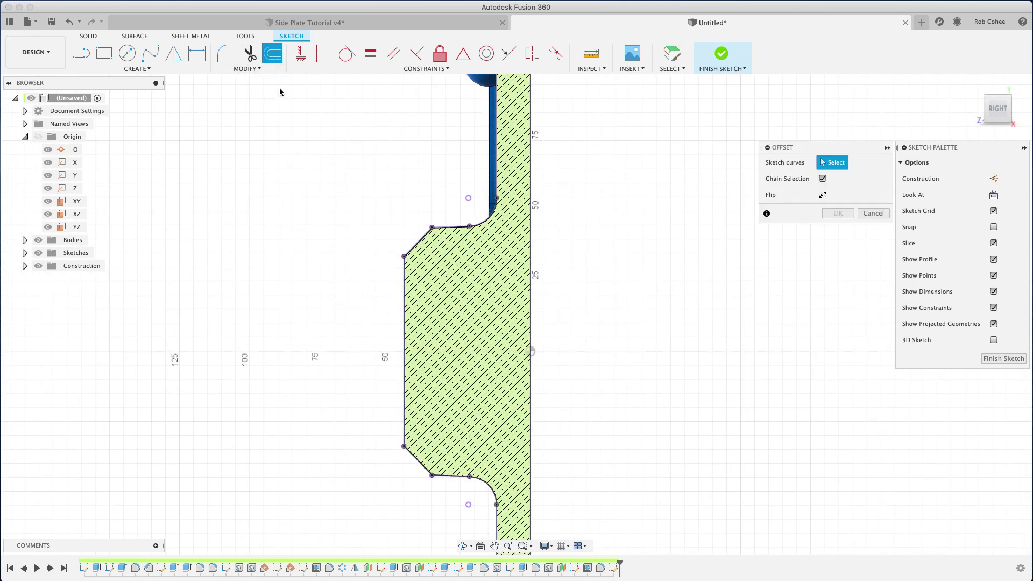
left_click(415, 242)
left_click_drag(416, 239, 430, 253)
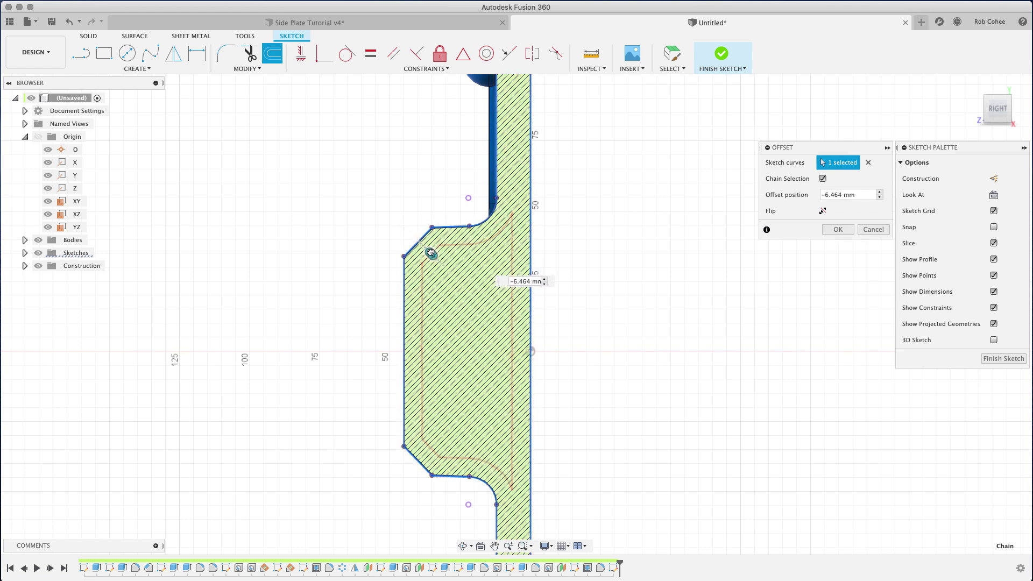
left_click_drag(430, 253, 431, 254)
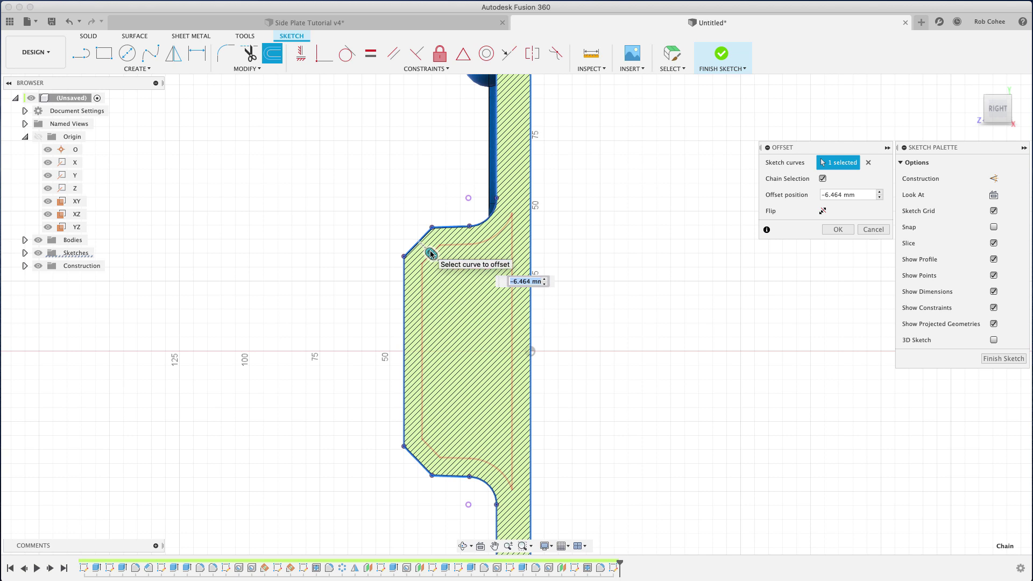
type("-6")
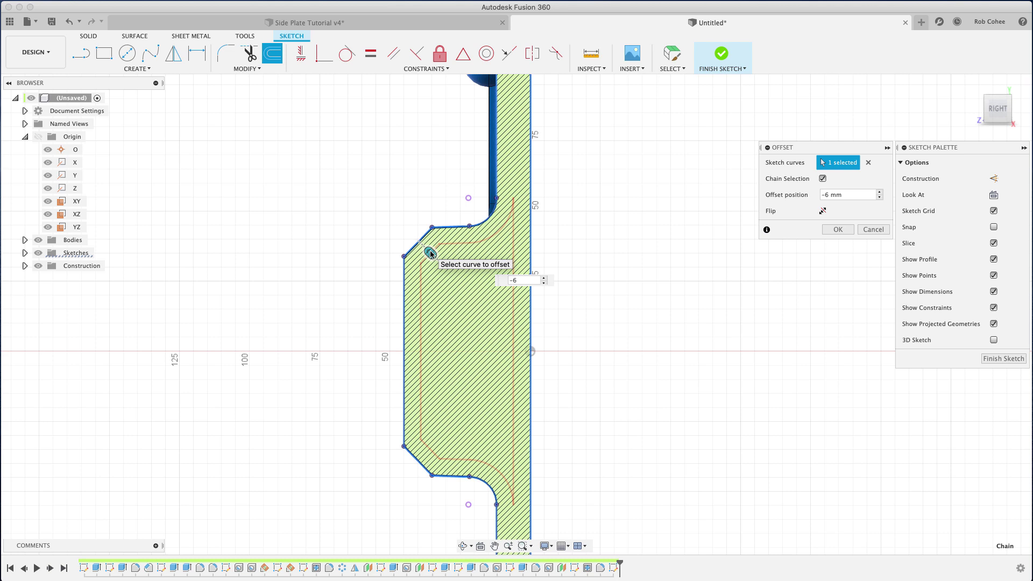
key("Return")
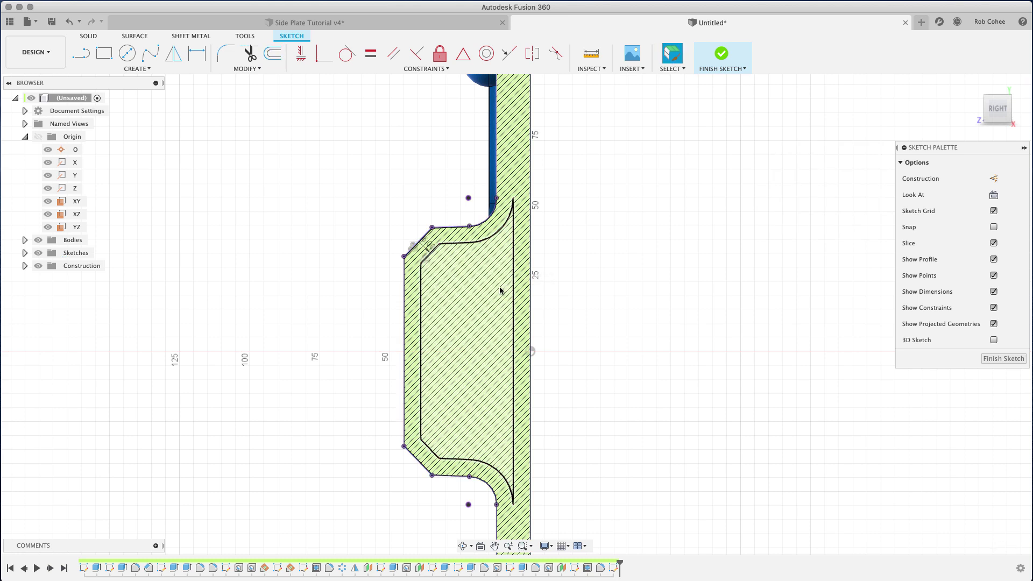
Extend the upper near-horizontal line of the offset profile to the flat back edge of the plate's section.
scroll(507, 287, "up", 2)
middle_click_drag(509, 273, 503, 233)
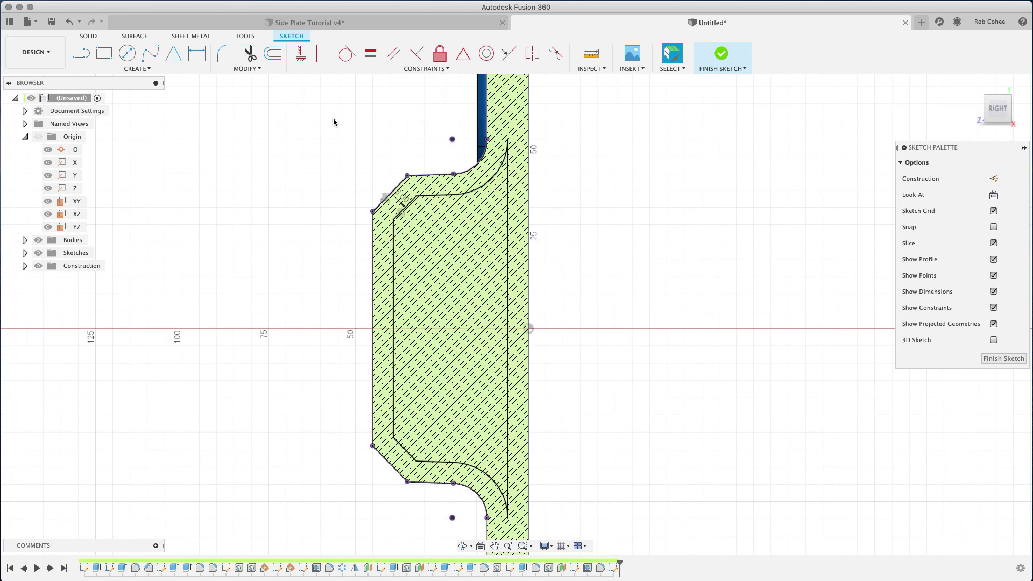
left_click(253, 70)
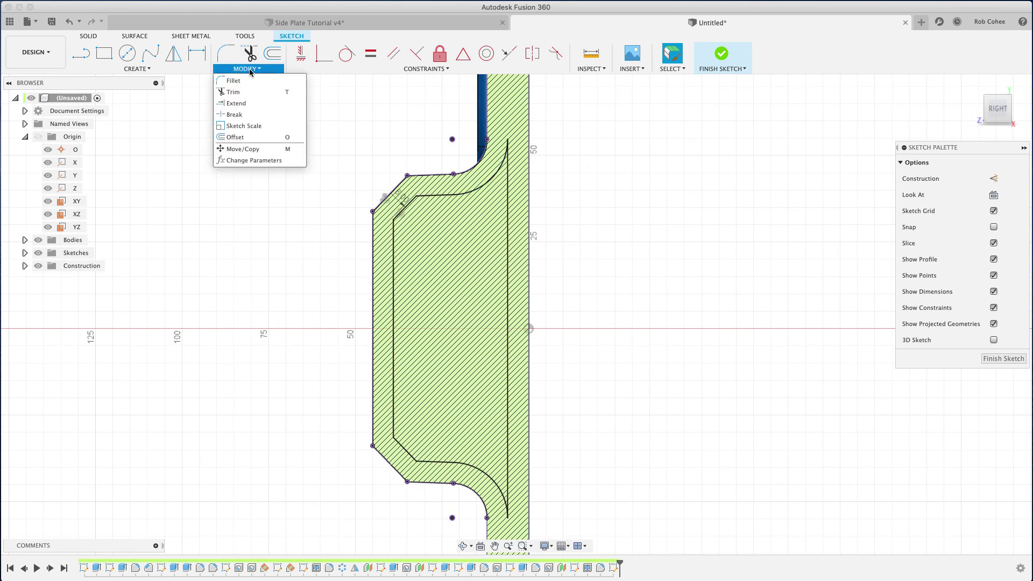
left_click(231, 92)
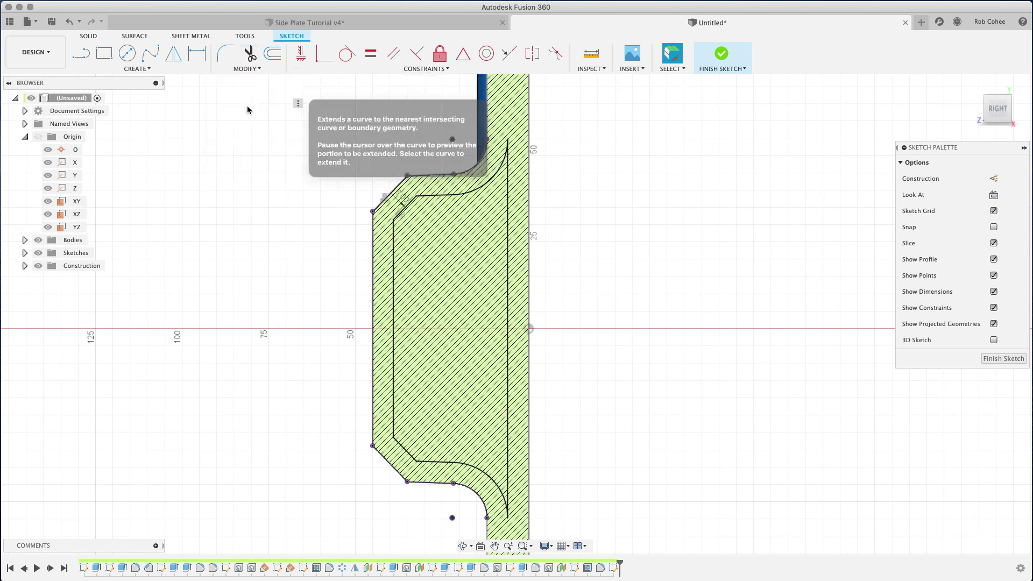
left_click(452, 198)
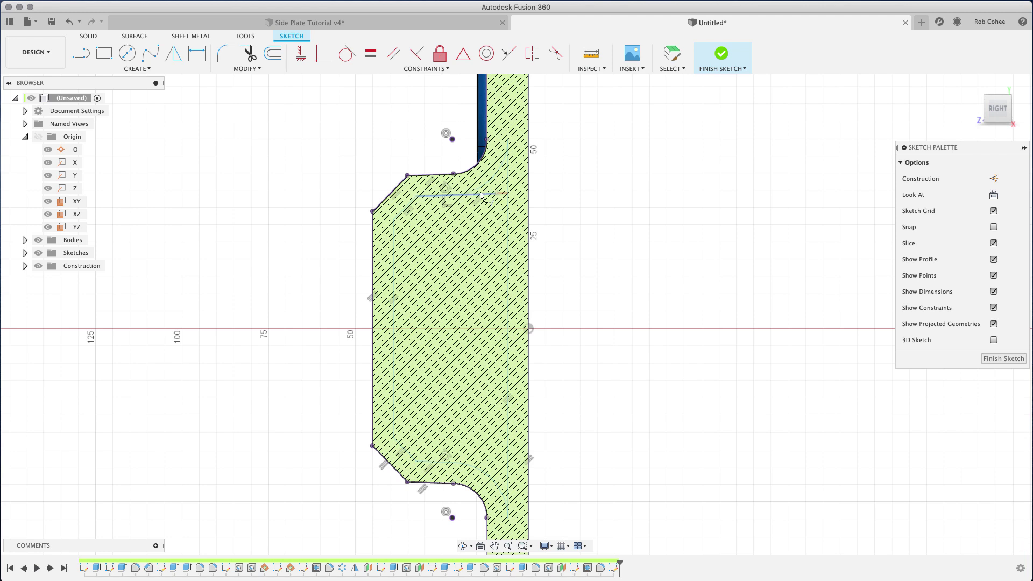
left_click(482, 197)
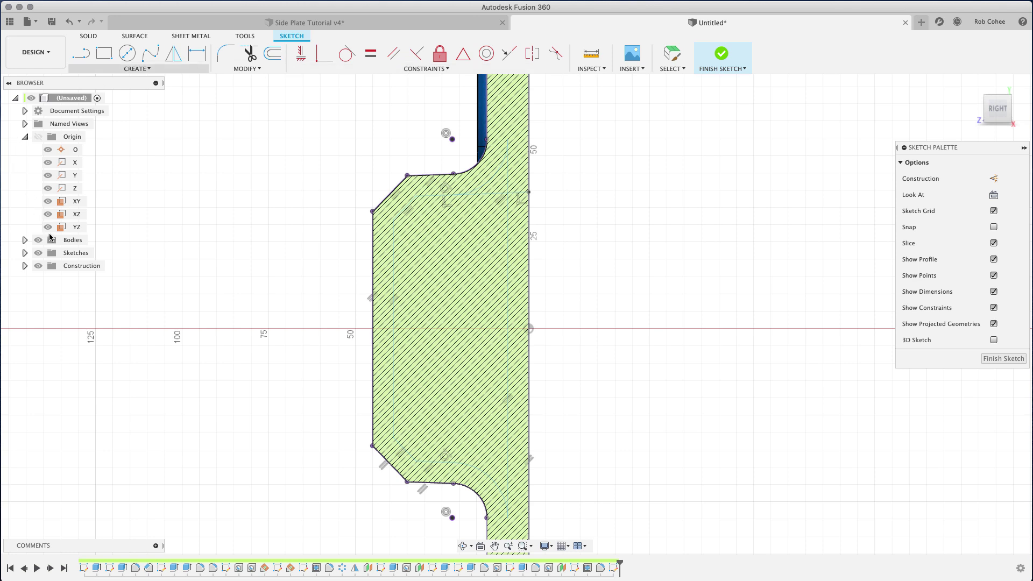
Hide the bodies and trim away the upper curved corner of the offset profile.
left_click(38, 240)
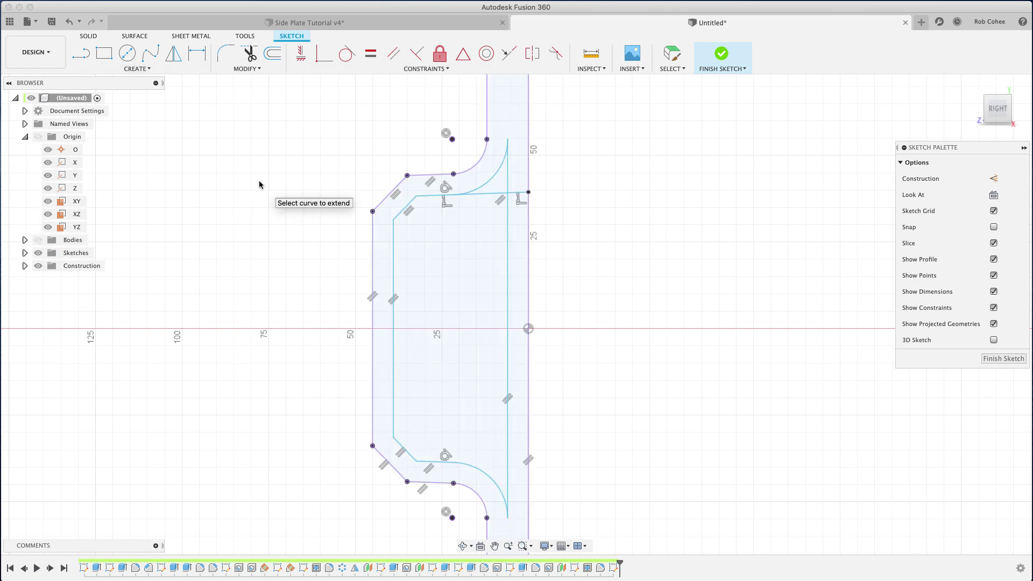
left_click(249, 53)
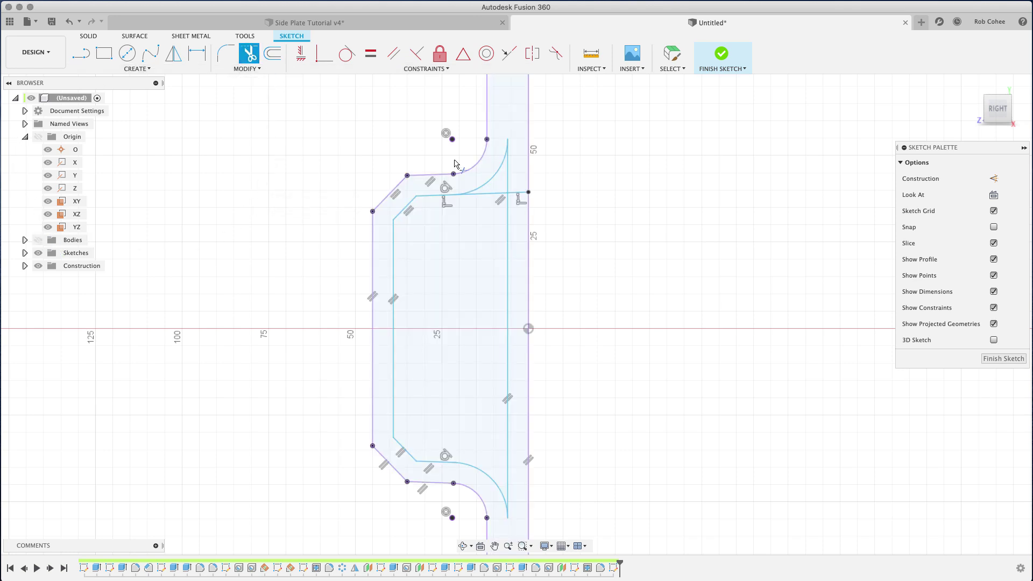
left_click(495, 177)
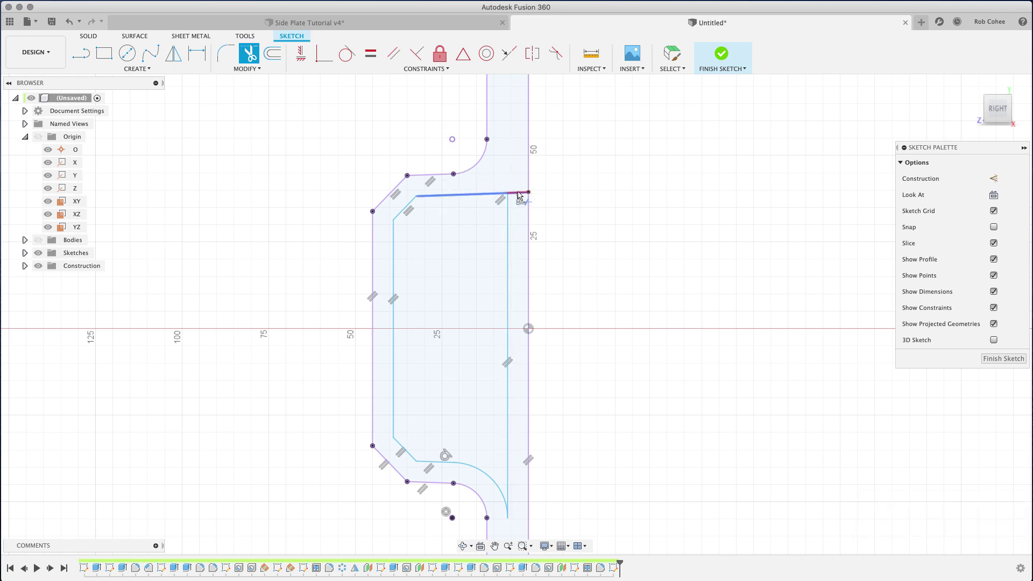
Trim the offset profile's back vertical line, then draw lines from the origin to the front offset line and to the upper line's end.
left_click(507, 229)
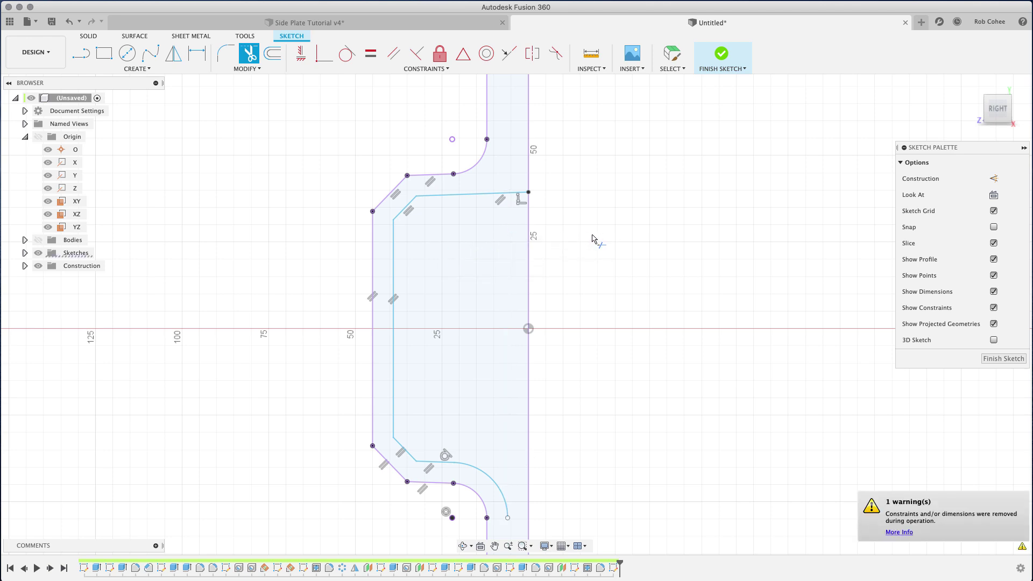
key("l")
left_click(529, 328)
left_click(393, 329)
left_click(528, 328)
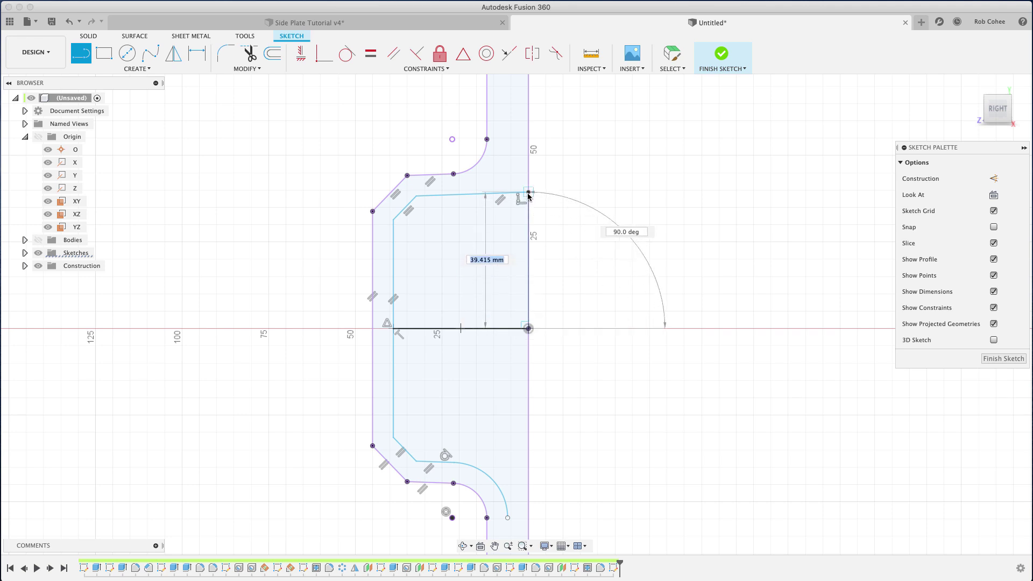
left_click(528, 191)
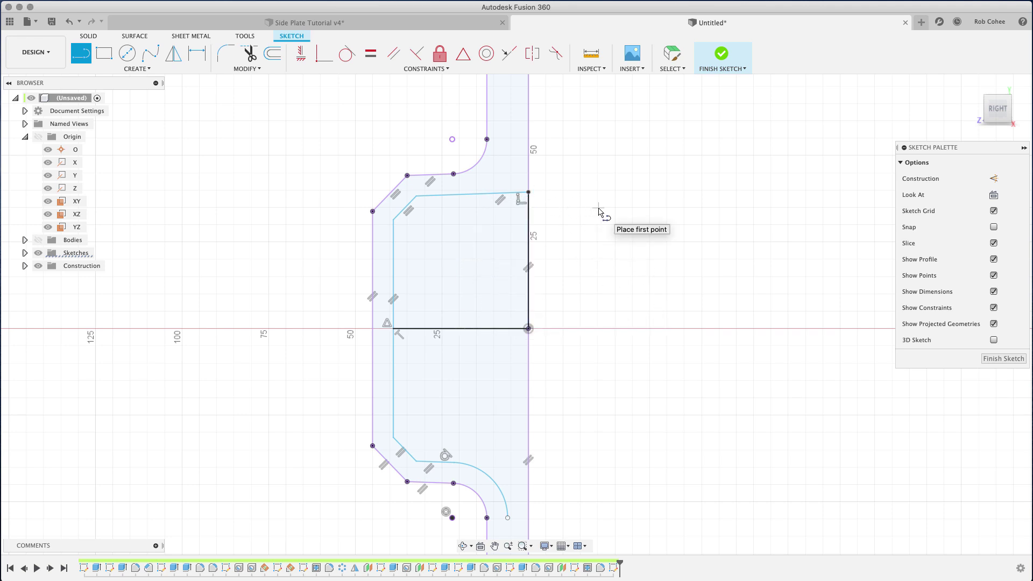
Trim away the lower half of the offset profile below the horizontal centre line.
left_click(249, 55)
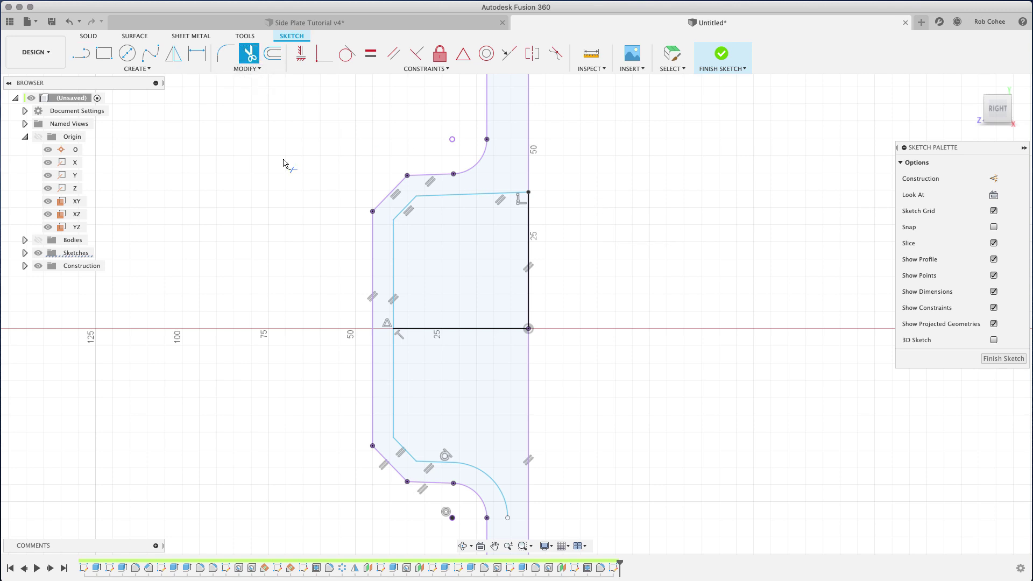
left_click(393, 377)
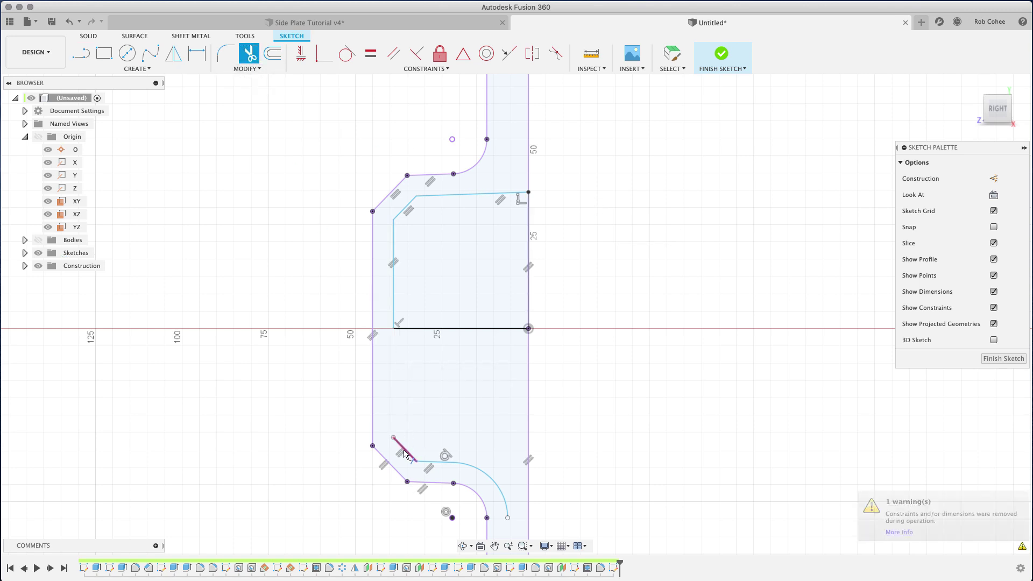
left_click(406, 456)
left_click(491, 478)
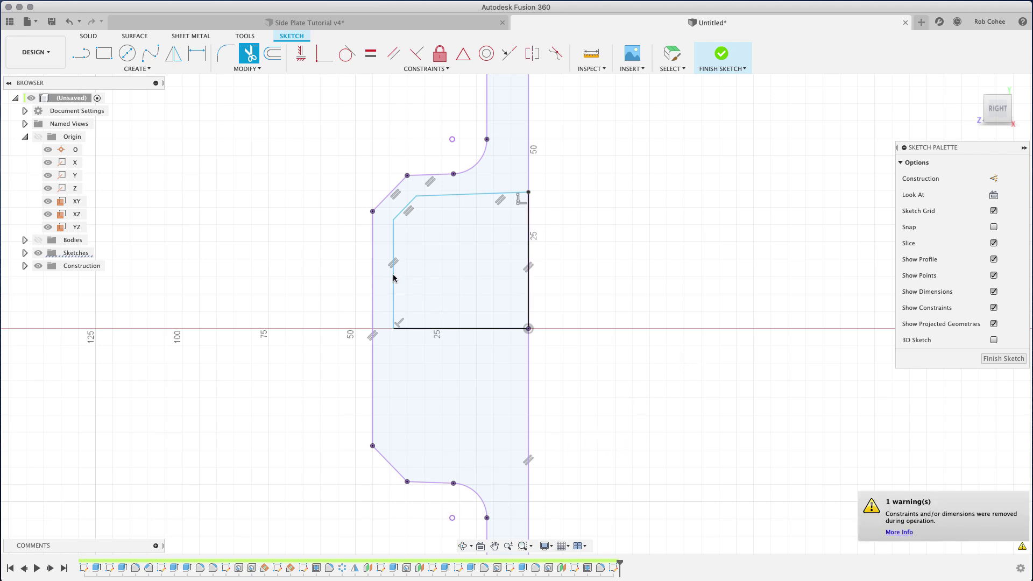
Dimension the profile's front vertical line and slanted corner line each 6 mm from the matching outer outline.
key("d")
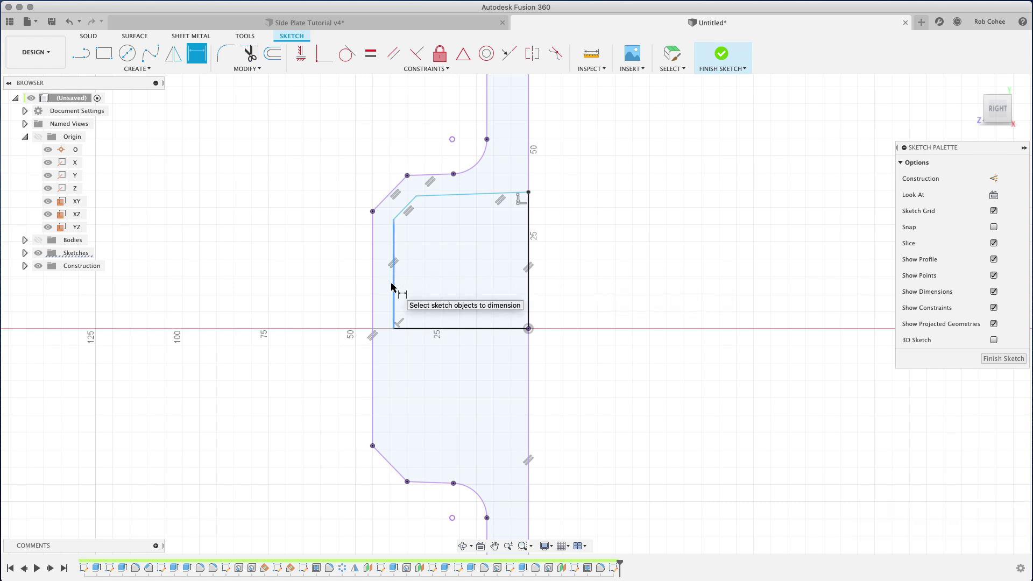
left_click(393, 287)
left_click(372, 288)
left_click(324, 280)
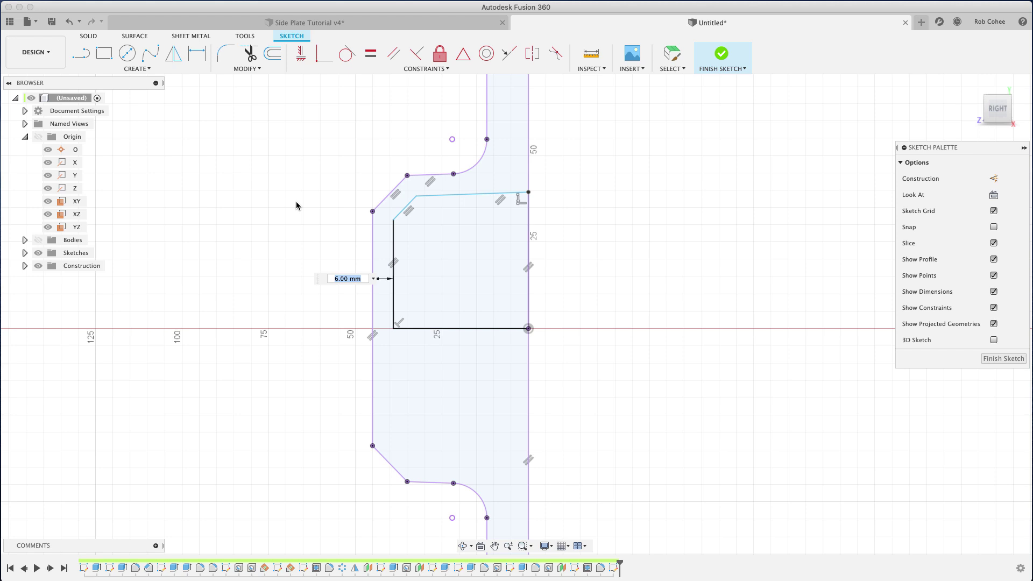
key("Return")
left_click(405, 208)
left_click(387, 196)
left_click(356, 166)
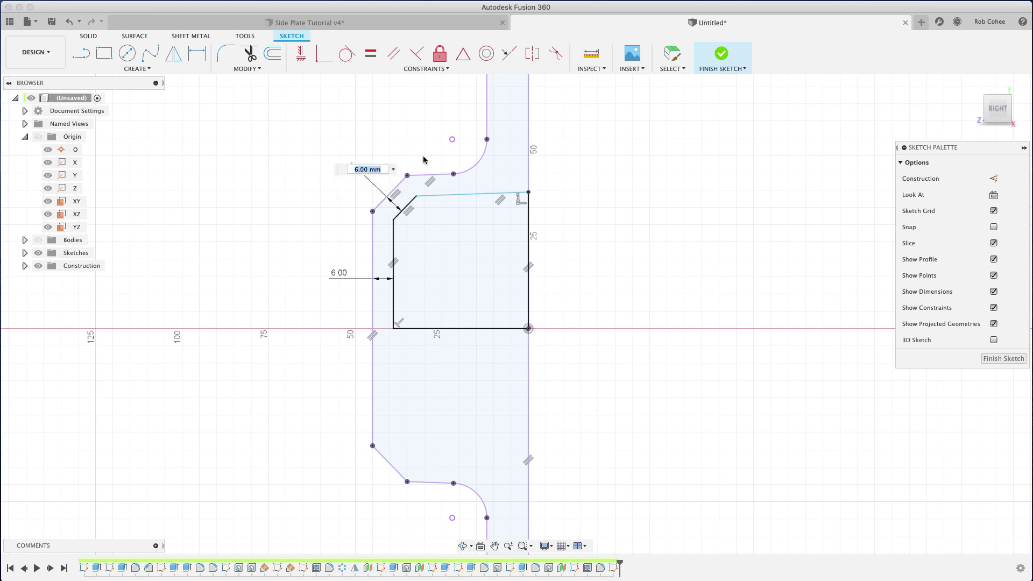
key("Return")
left_click(457, 194)
left_click(438, 173)
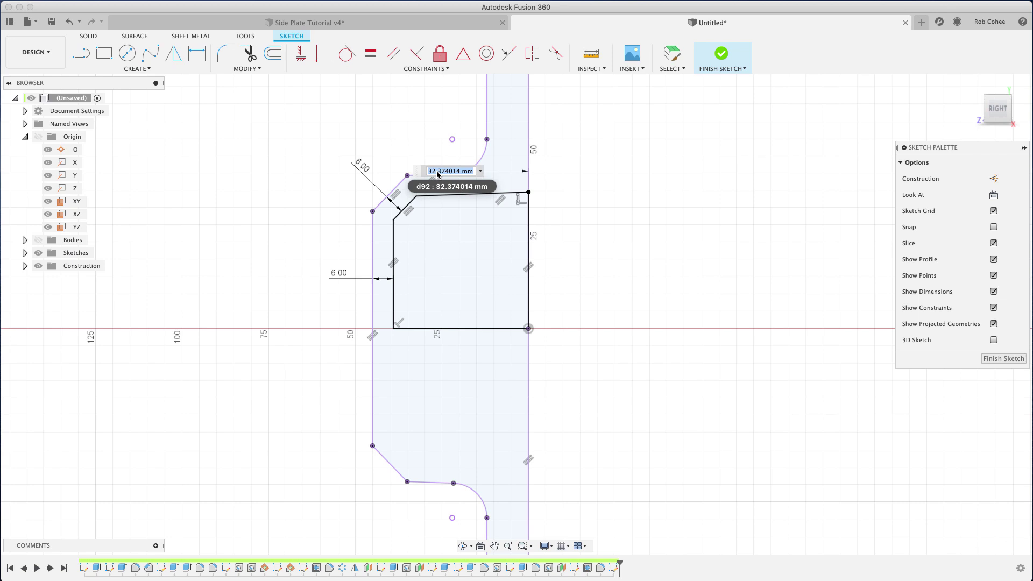
key("Return")
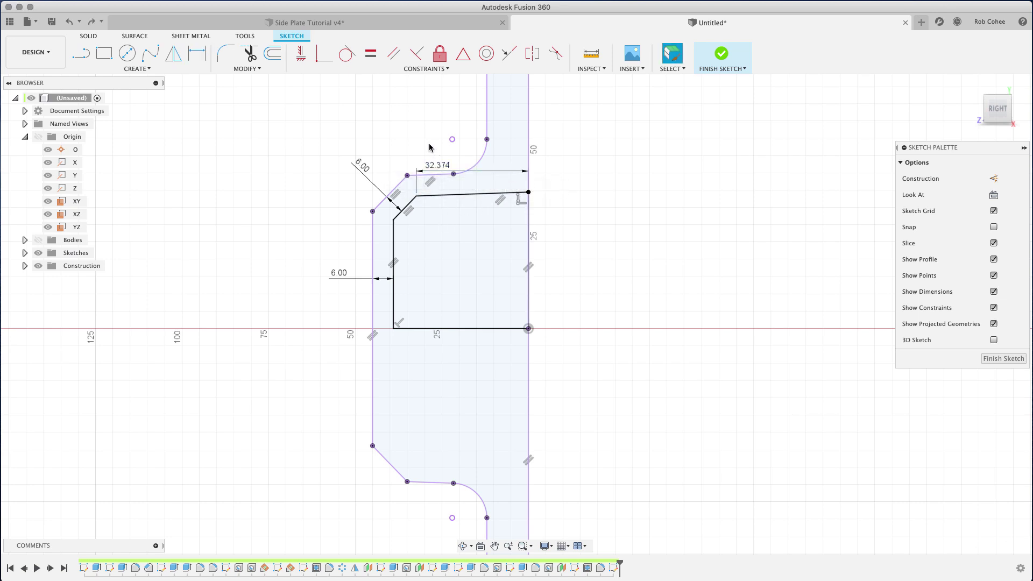
key("super+z")
Dimension the profile's upper near-horizontal line 6 mm from the outer outline.
key("d")
left_click(444, 195)
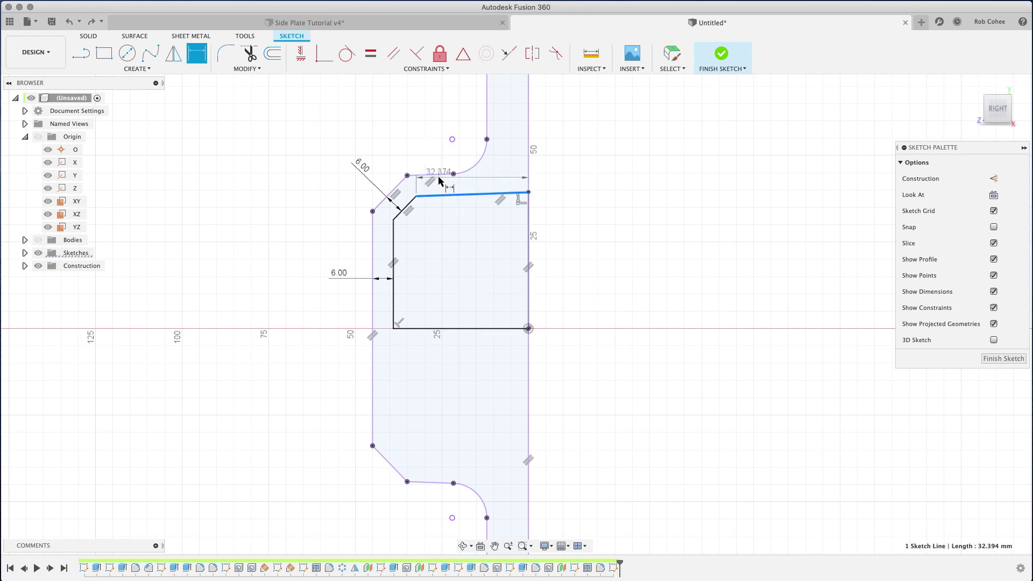
left_click(440, 177)
left_click(425, 149)
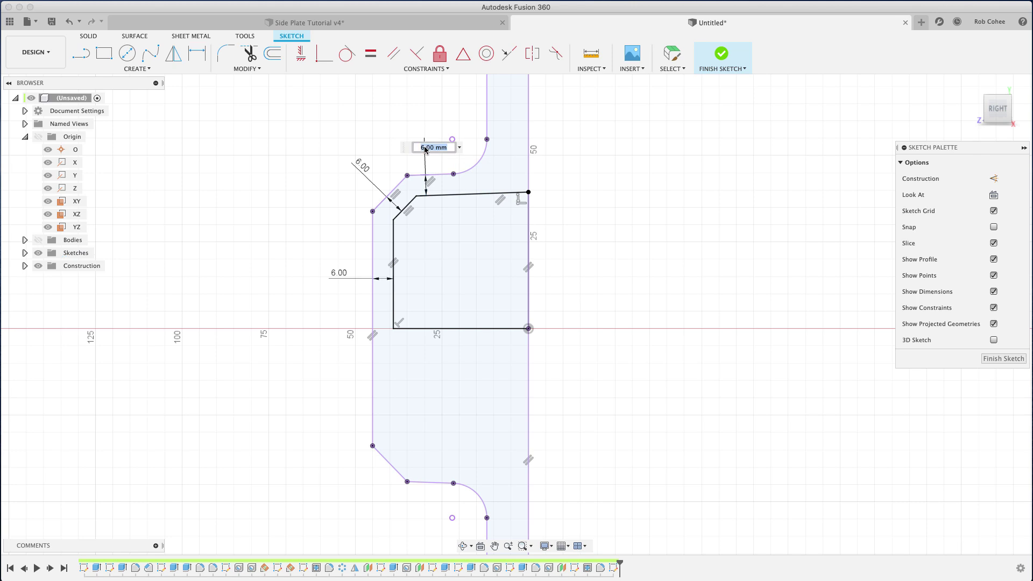
key("Return")
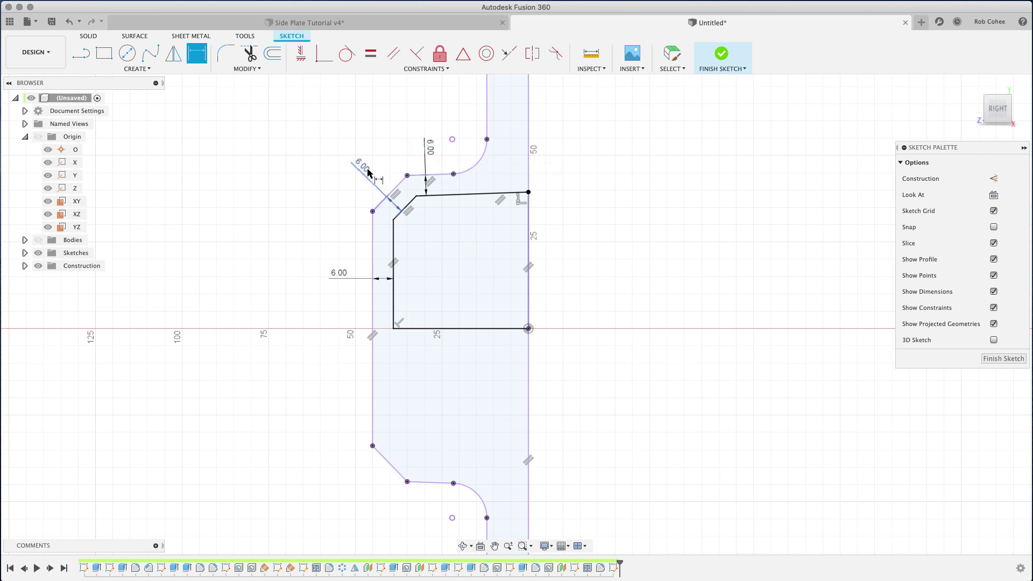
key("Escape")
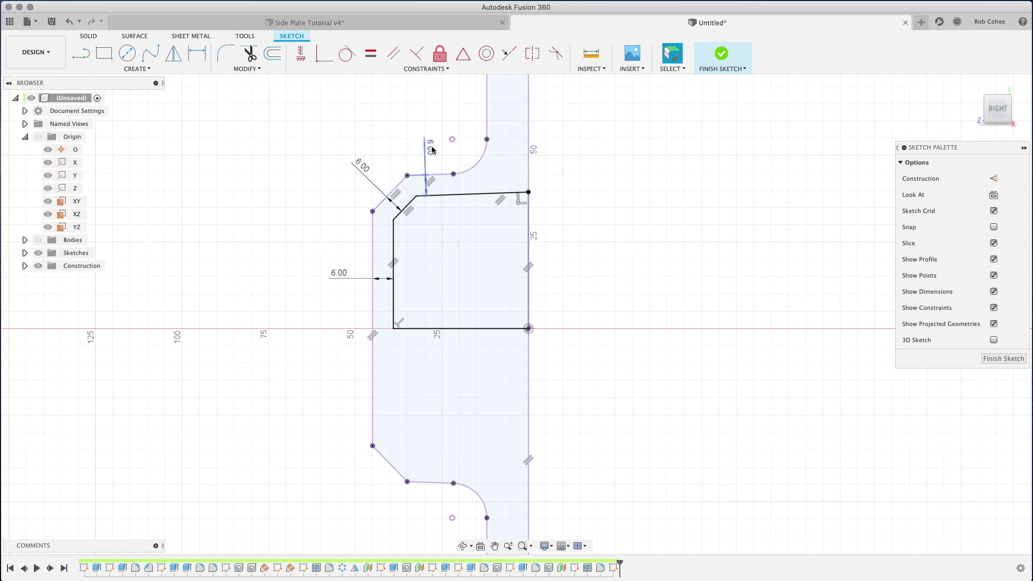
Link the upper line's and slanted line's offset dimensions to the front vertical line's 6 mm dimension.
double_click(431, 149)
left_click(350, 275)
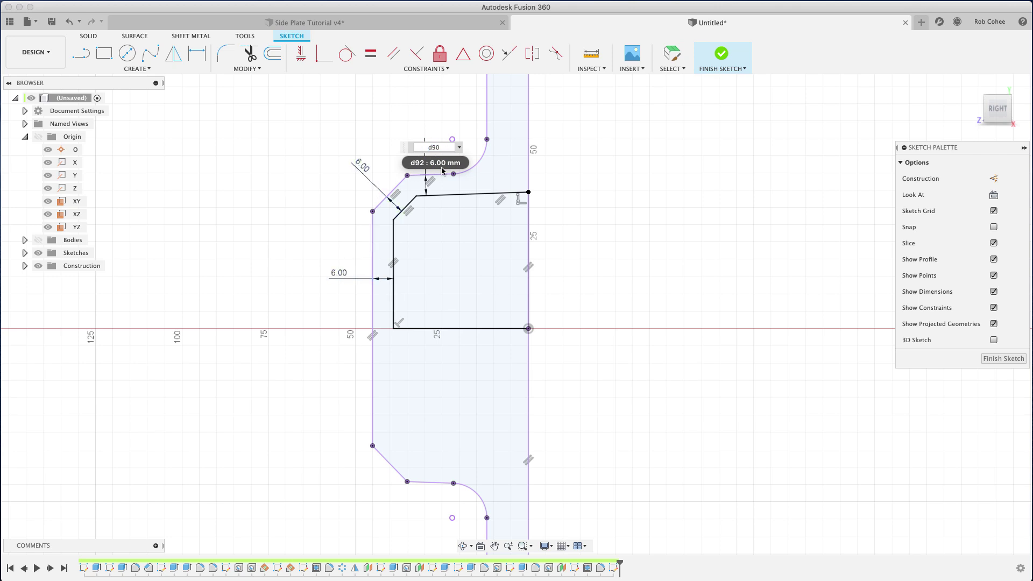
key("Return")
double_click(362, 167)
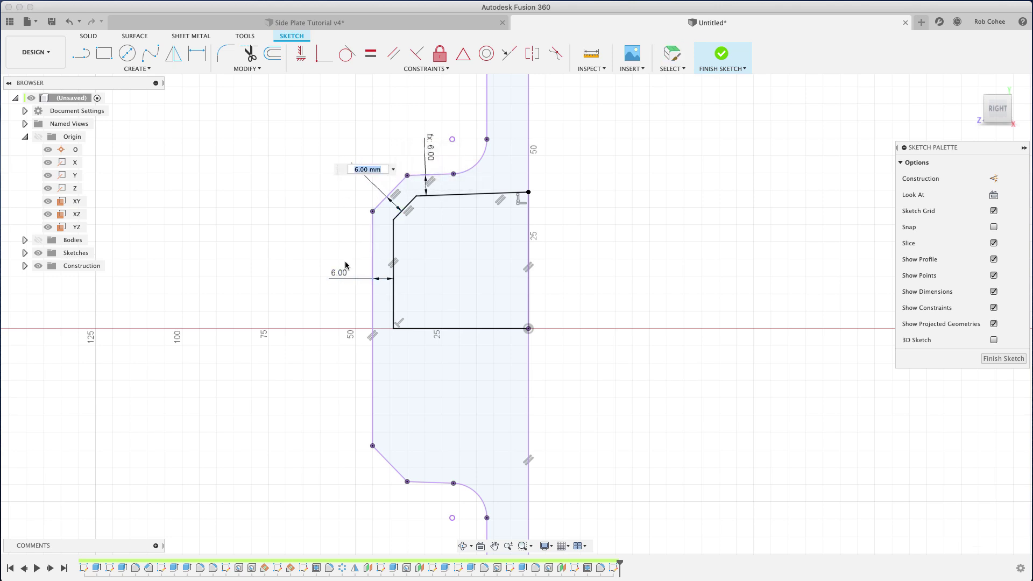
left_click(344, 273)
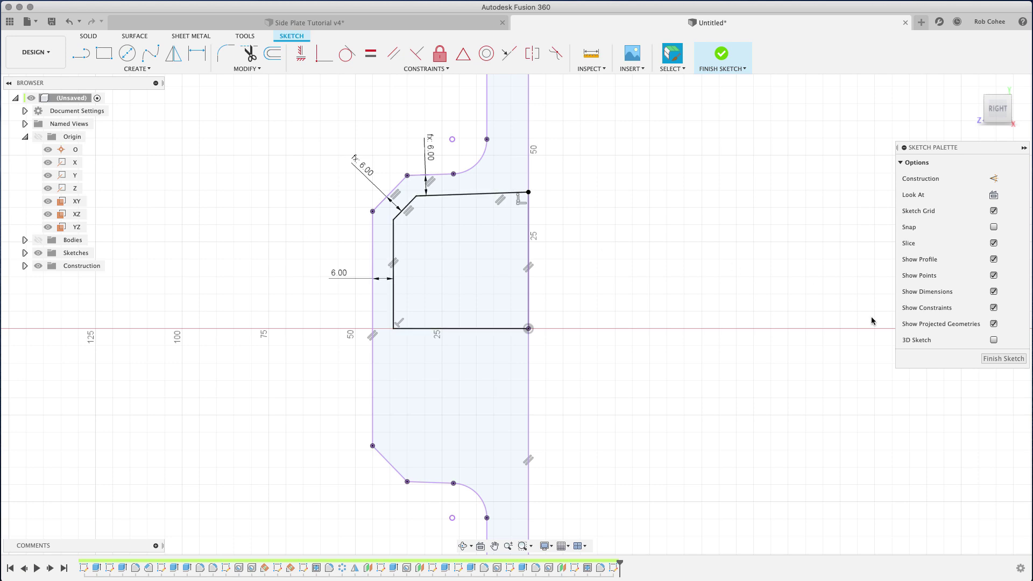
Finish the sketch and show the bodies again.
left_click(987, 359)
left_click(1001, 359)
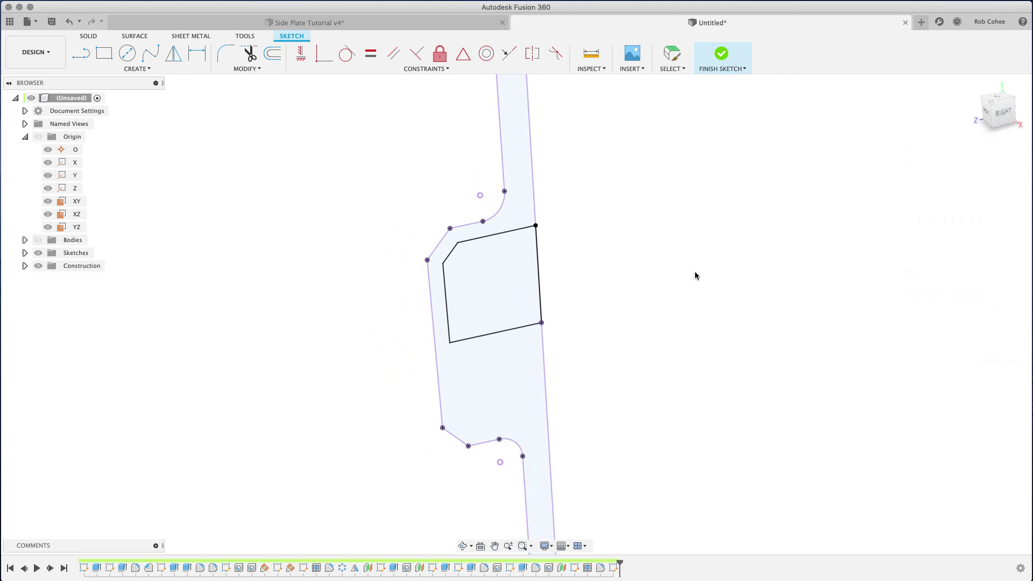
left_click(39, 240)
Revolve the inner profile 360 degrees around its horizontal centre line as a cut to hollow out the hub.
left_click(127, 53)
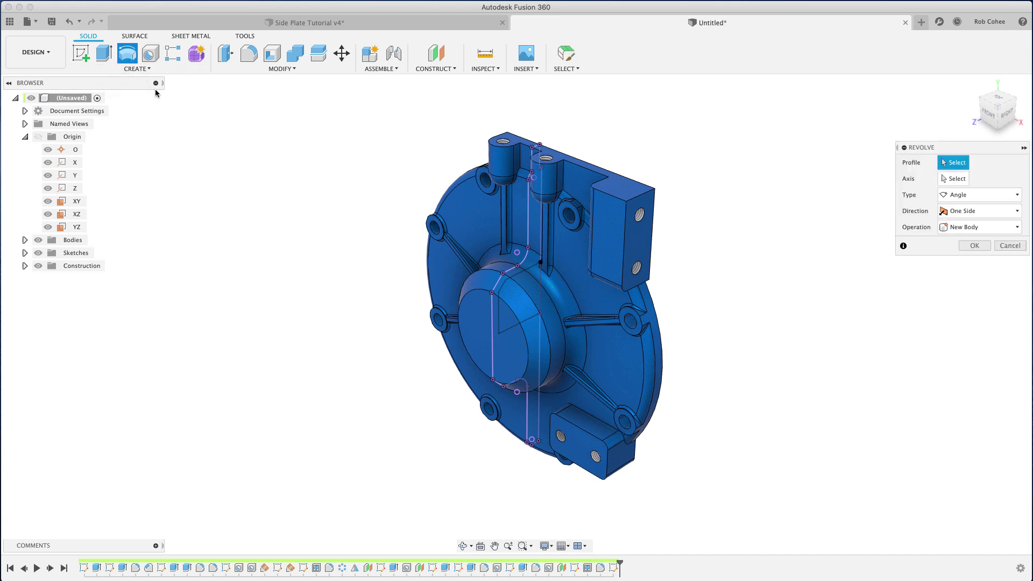
left_click(519, 299)
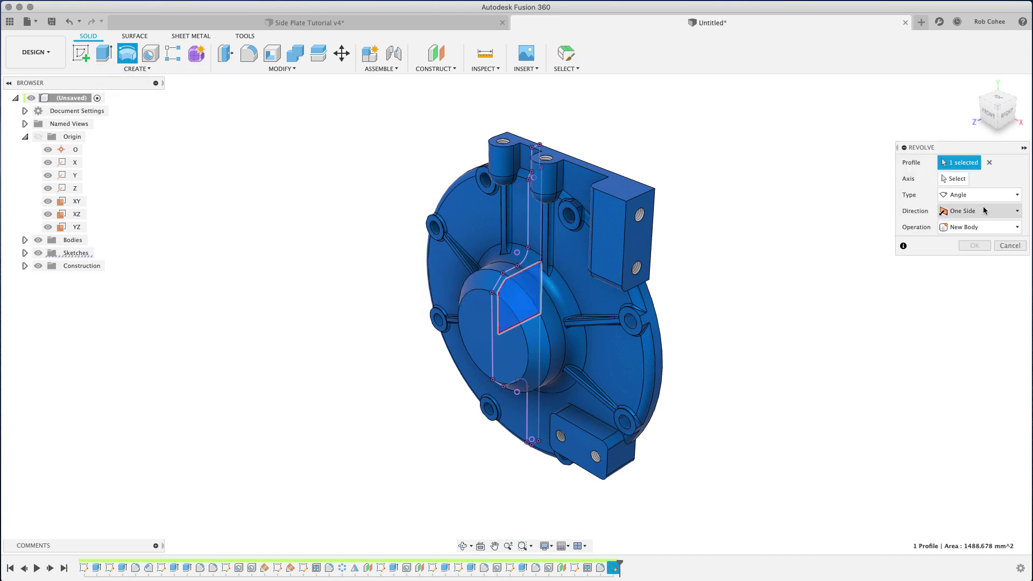
left_click(955, 179)
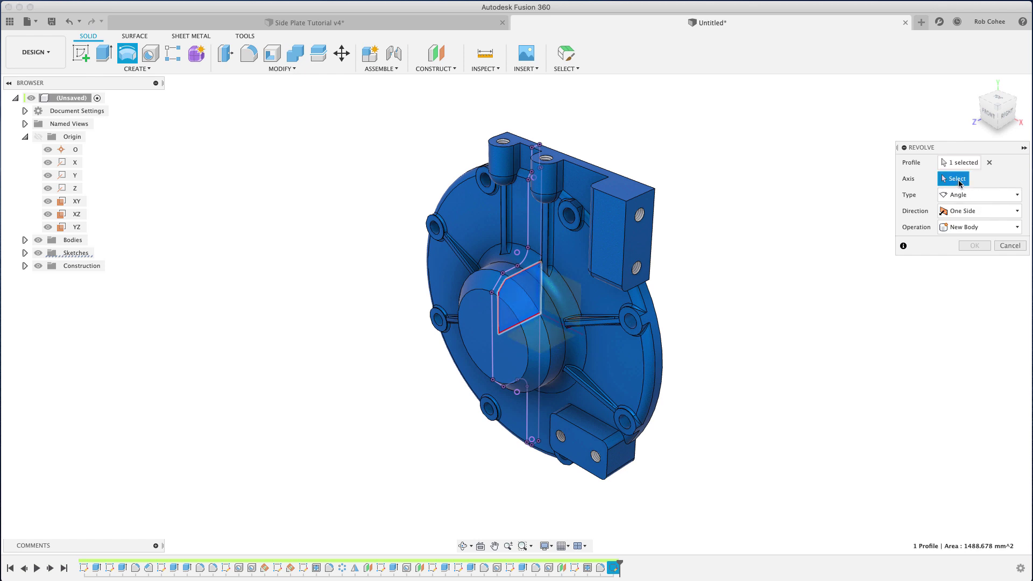
left_click(527, 322)
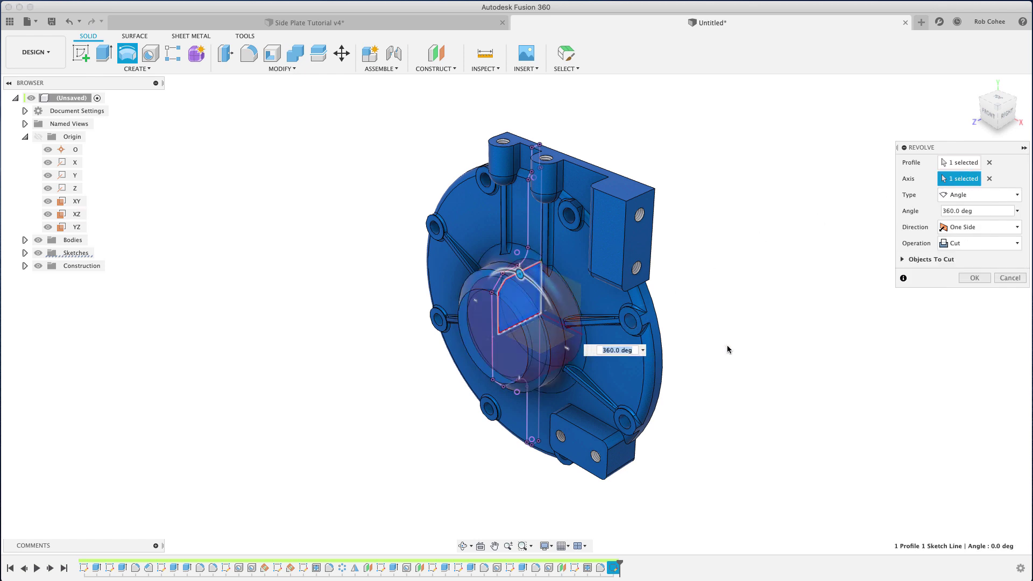
left_click(1015, 101)
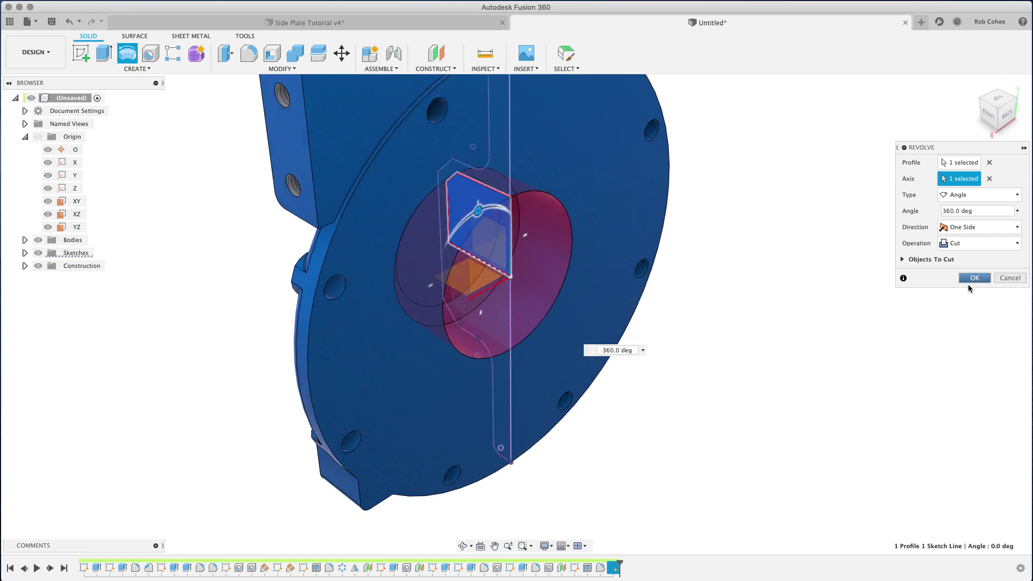
left_click(974, 278)
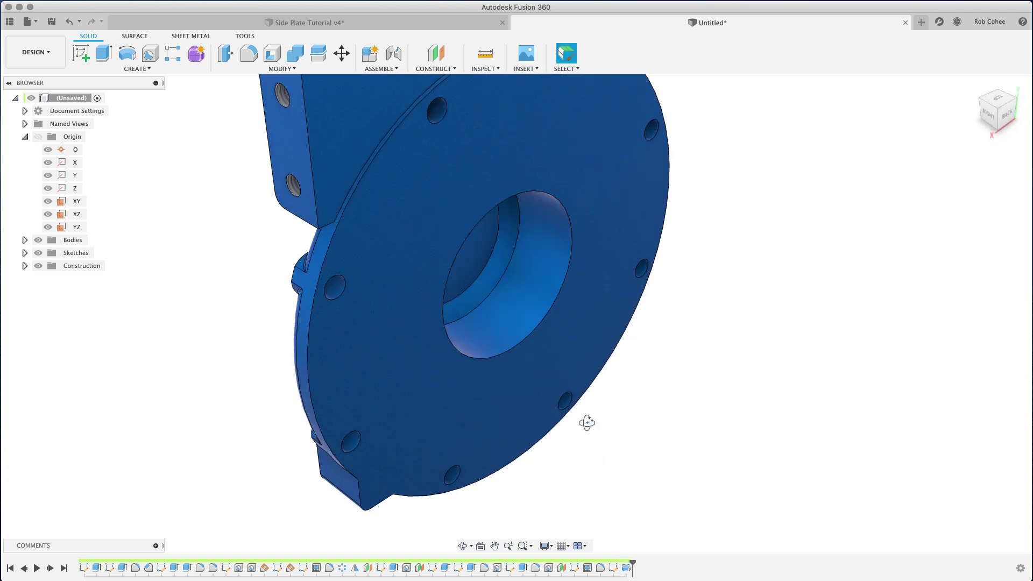
Set up a 10 mm fillet on the outer rim edge of the hub pocket at the plate's back face.
middle_click_drag(587, 422, 546, 363, "shift")
key("f")
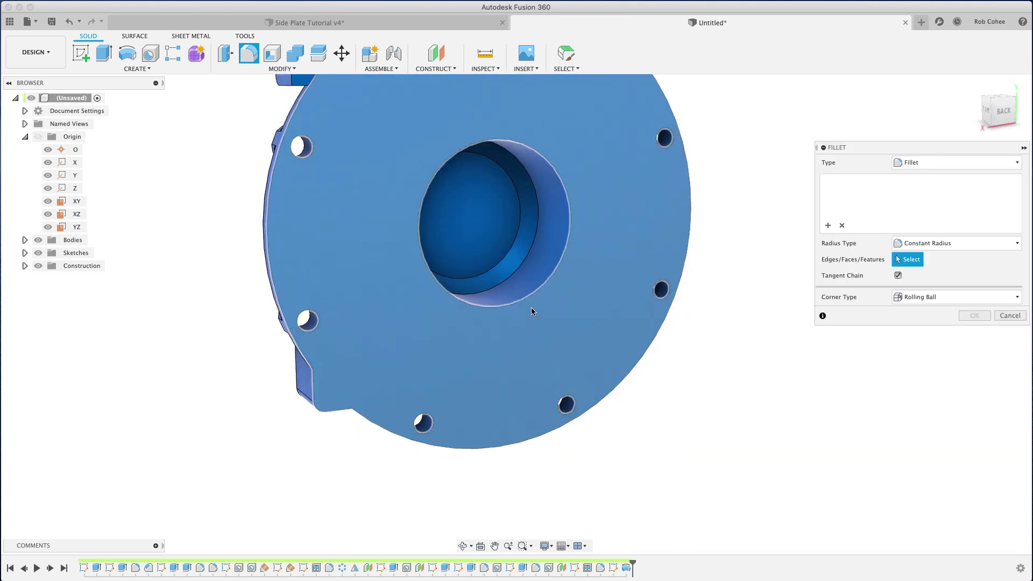
left_click(524, 301)
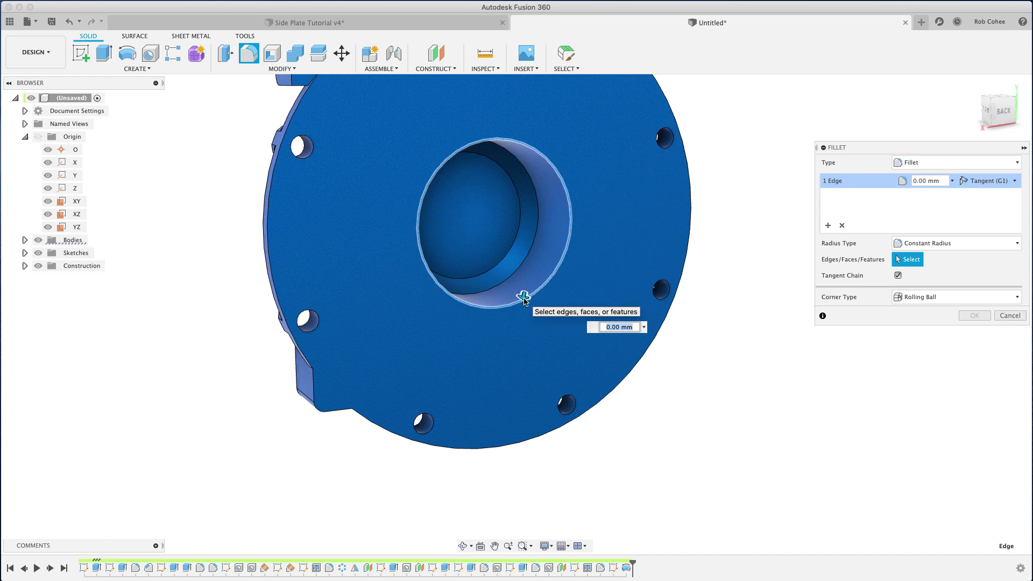
key("Return")
scroll(526, 301, "up", 3)
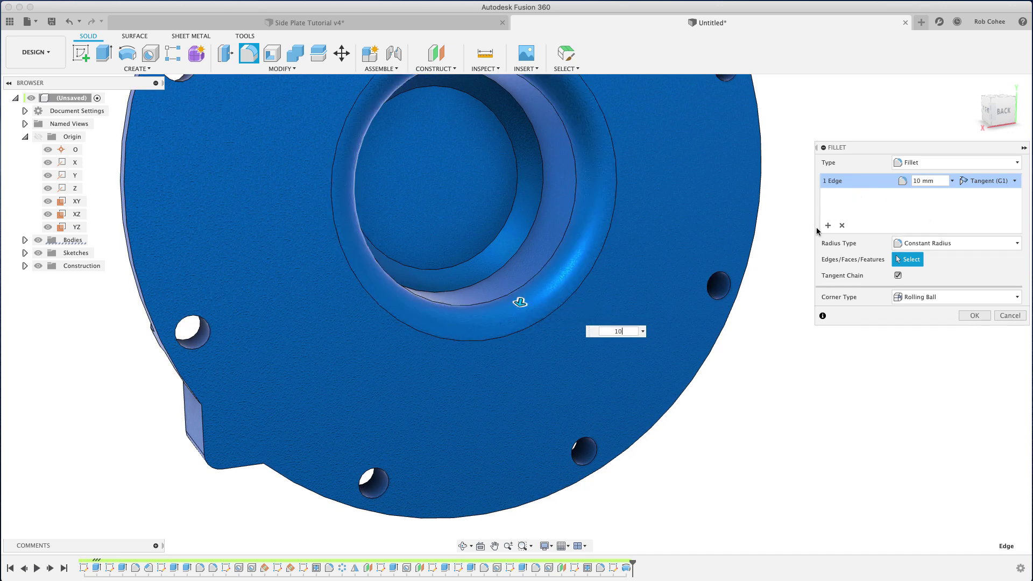
Add a 1 mm fillet set for the two inner circular edges of the hub pocket and complete the fillet.
left_click(827, 226)
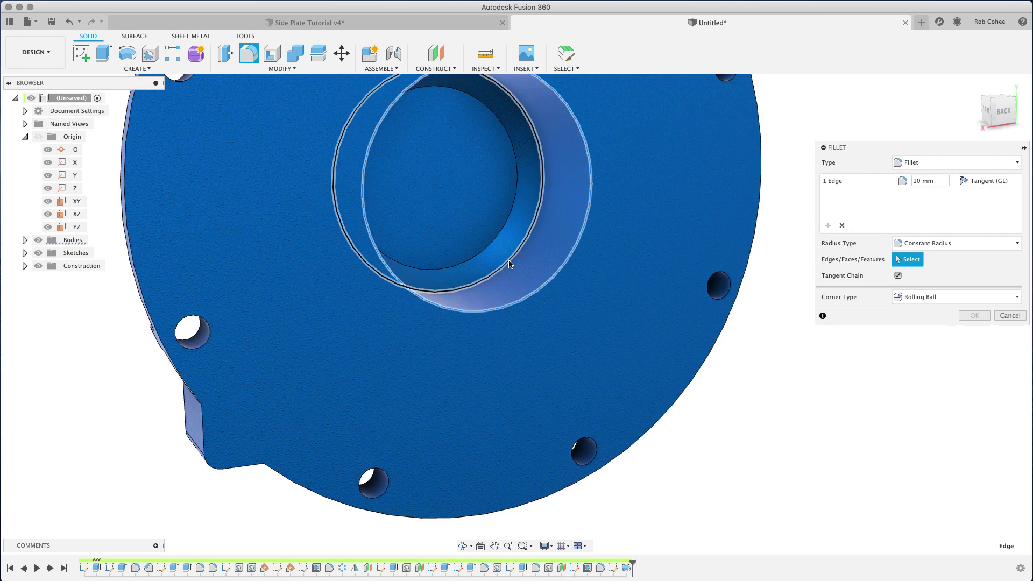
left_click(510, 264)
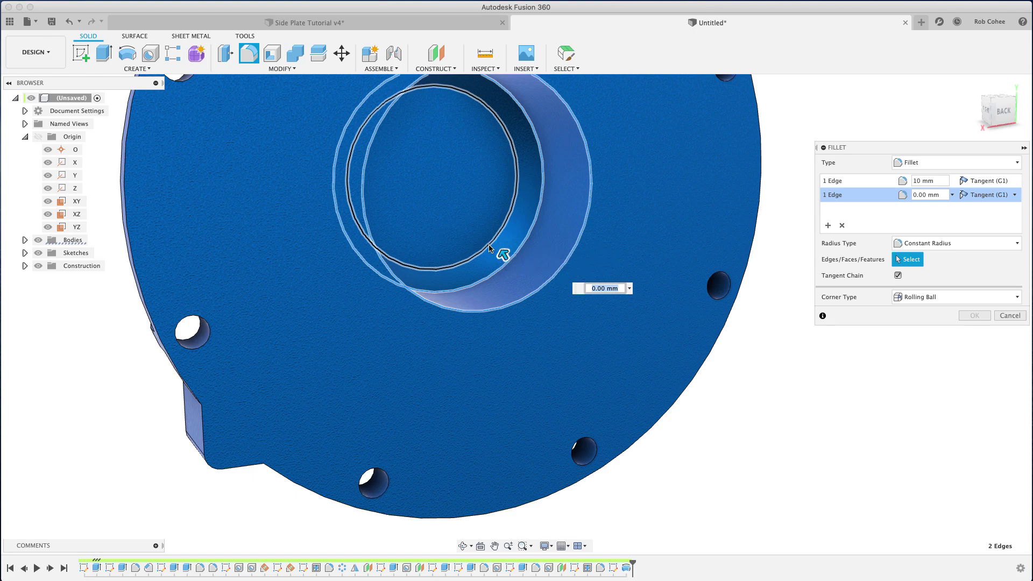
left_click(490, 248)
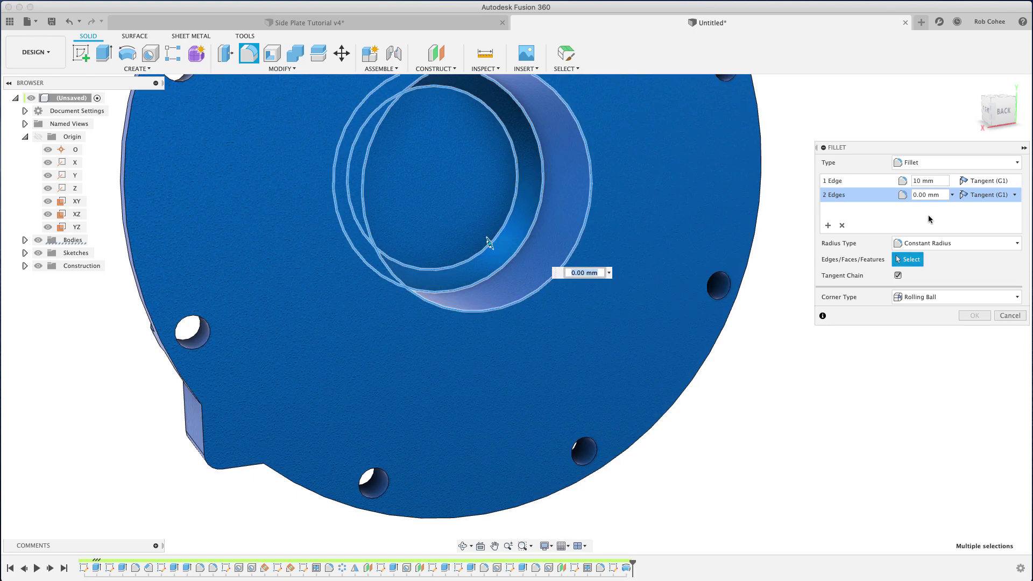
left_click(926, 195)
type("1")
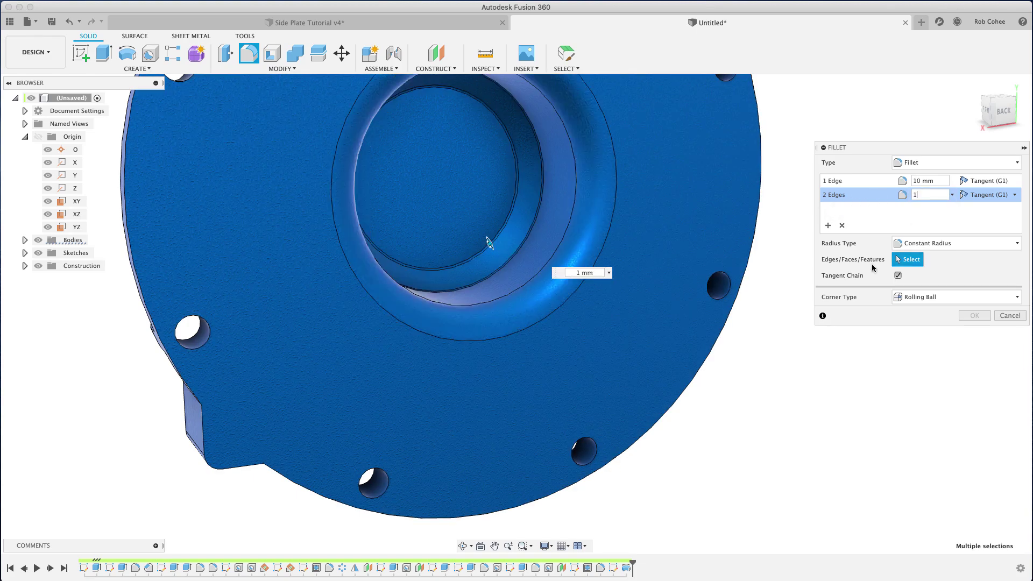
left_click(974, 315)
Place a simple, untapped hole at the centre of the hub's circular front face.
scroll(890, 363, "down", 5)
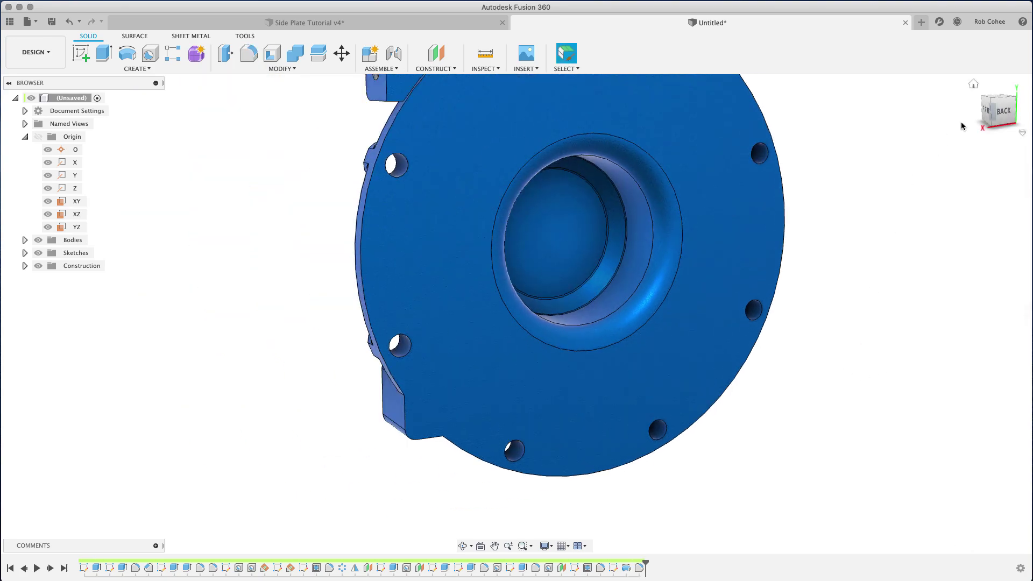
left_click(973, 83)
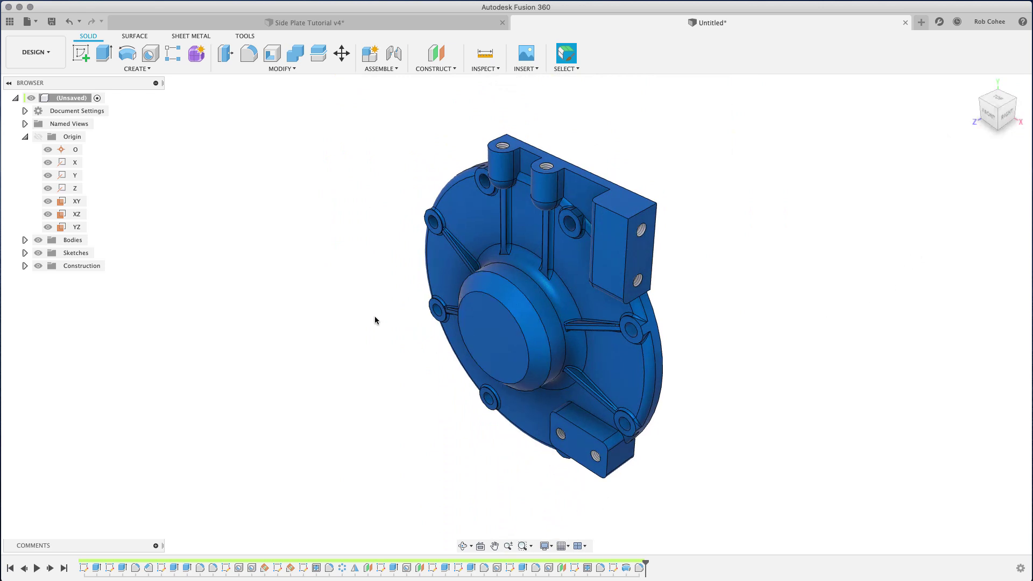
key("h")
left_click(496, 335)
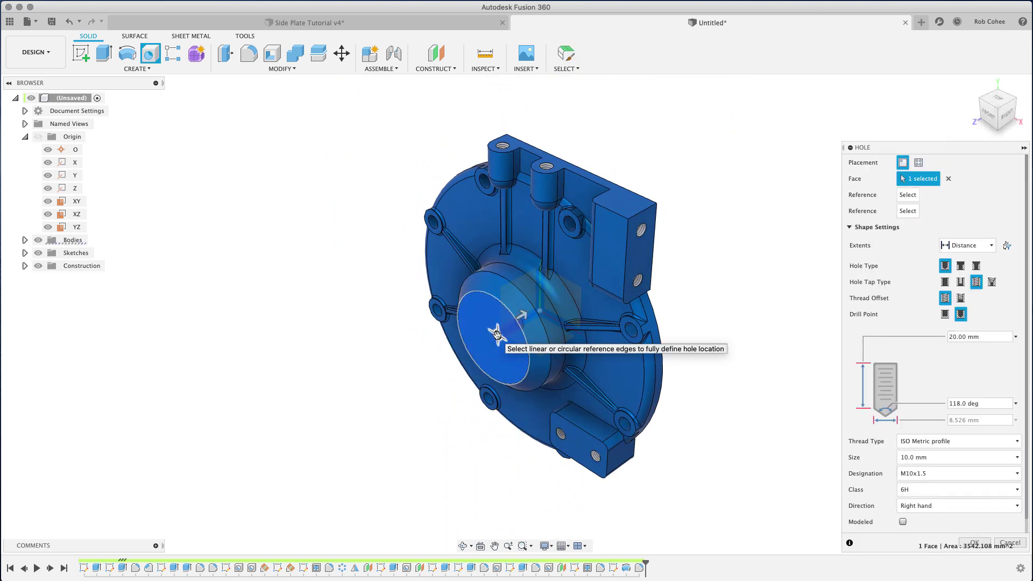
left_click_drag(498, 337, 492, 338)
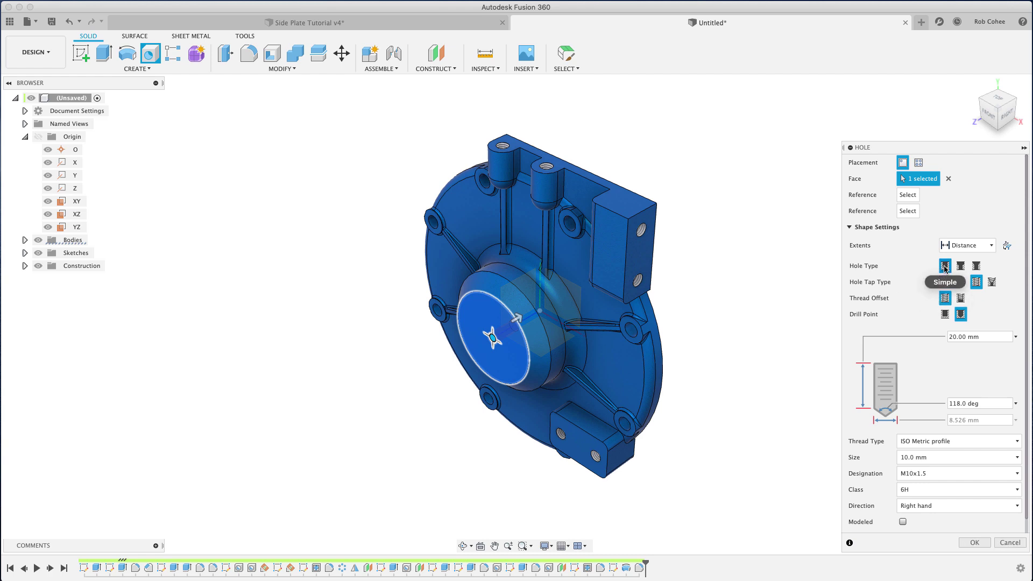
left_click(943, 283)
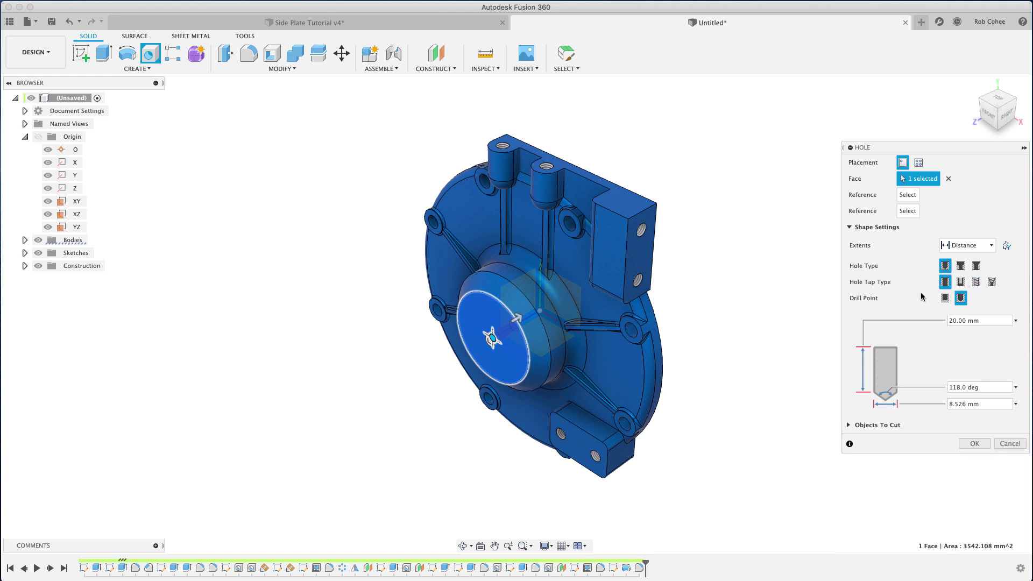
Set the hub hole's diameter to 55 mm with its extent set to All and complete it.
left_click(962, 404)
type("55")
left_click(967, 245)
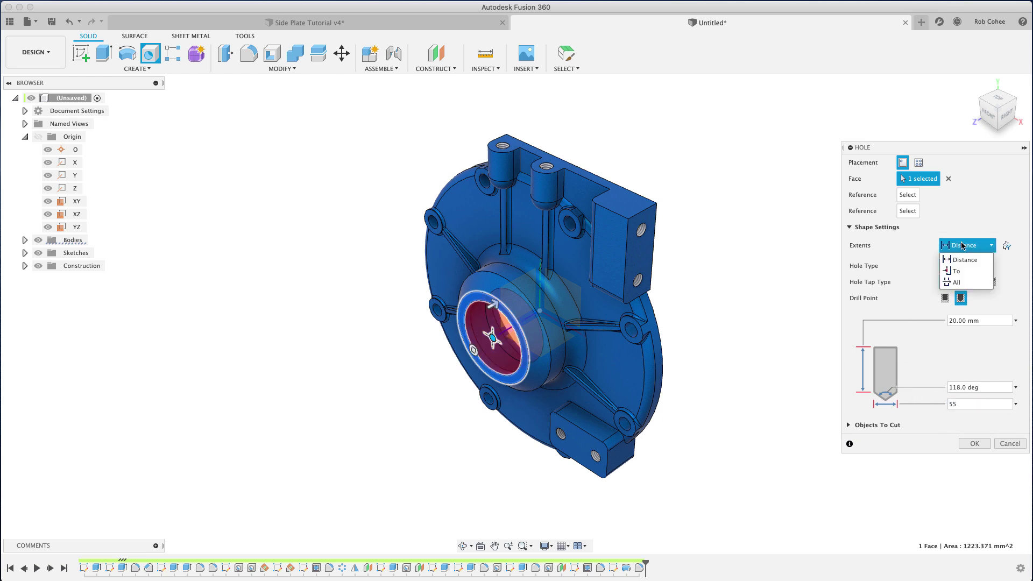
left_click(961, 295)
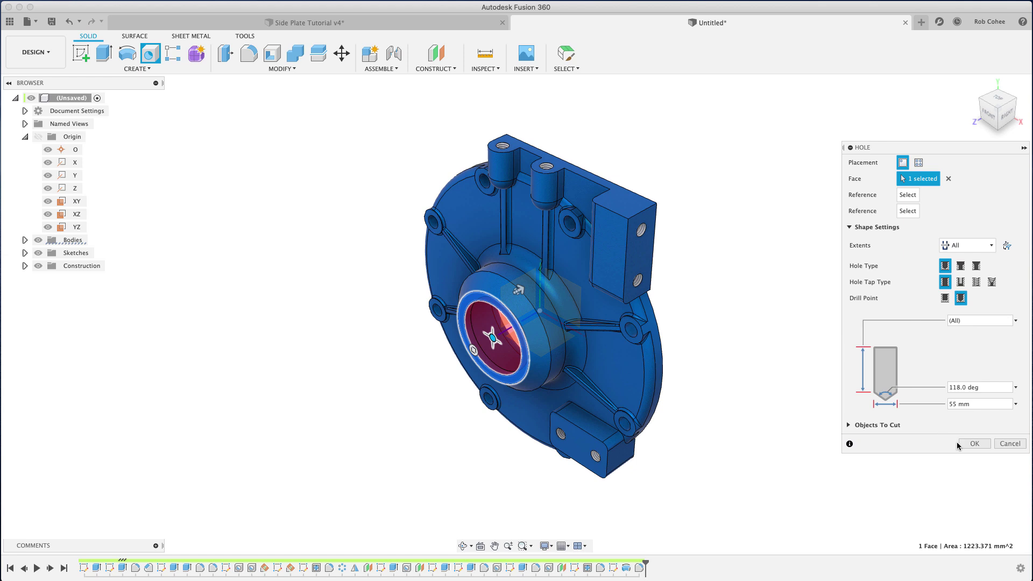
left_click(974, 443)
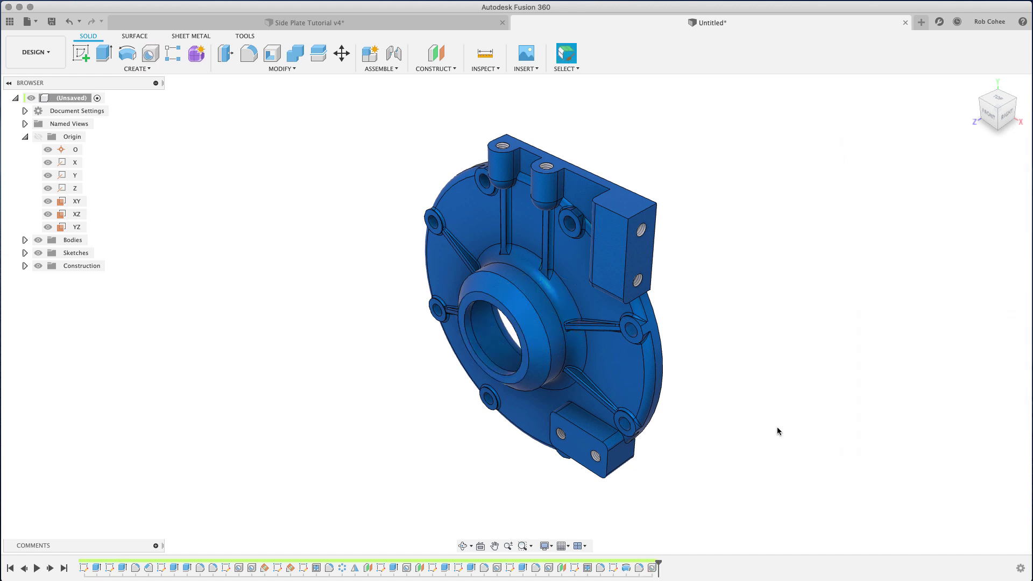
Start a new sketch on the plate's front web face at the upper left between the ribs.
middle_click_drag(717, 441, 737, 437, "shift")
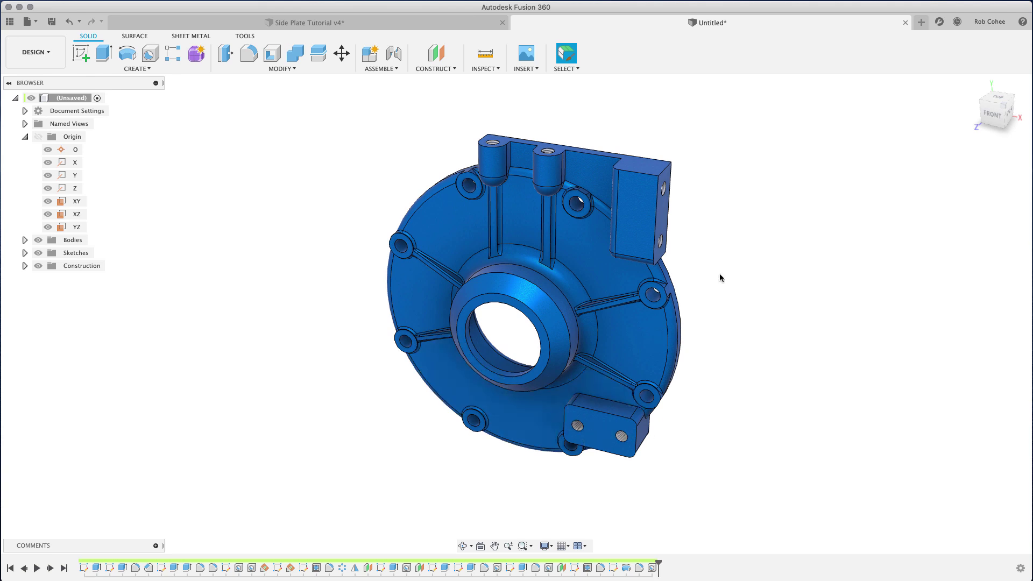
left_click(987, 111)
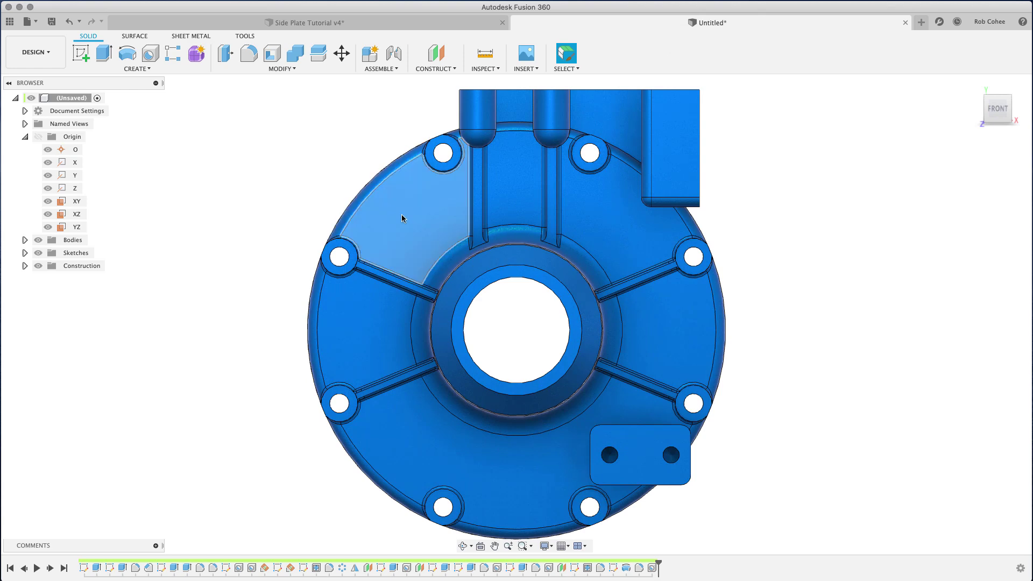
left_click(401, 218)
right_click(402, 218)
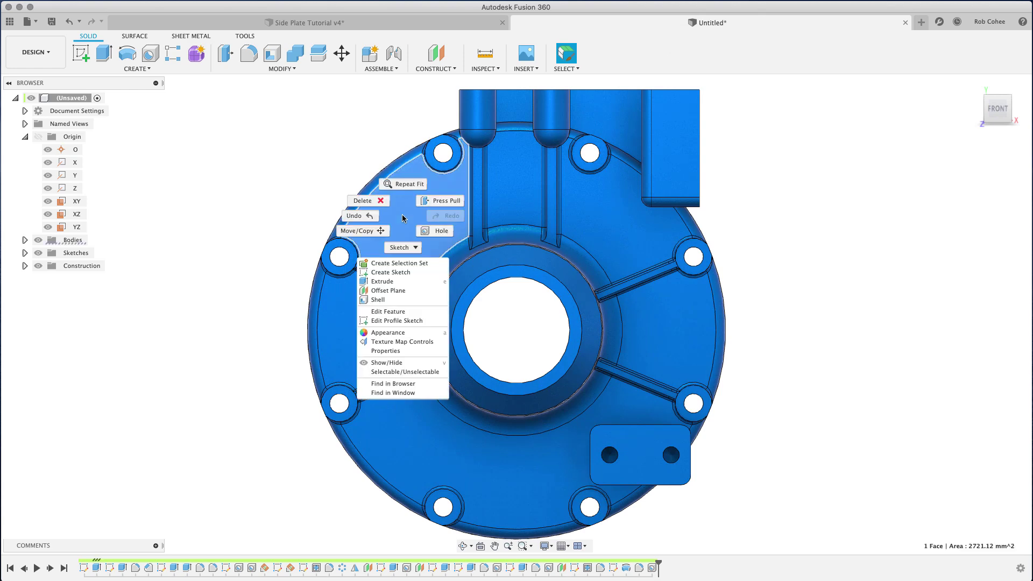
left_click(393, 271)
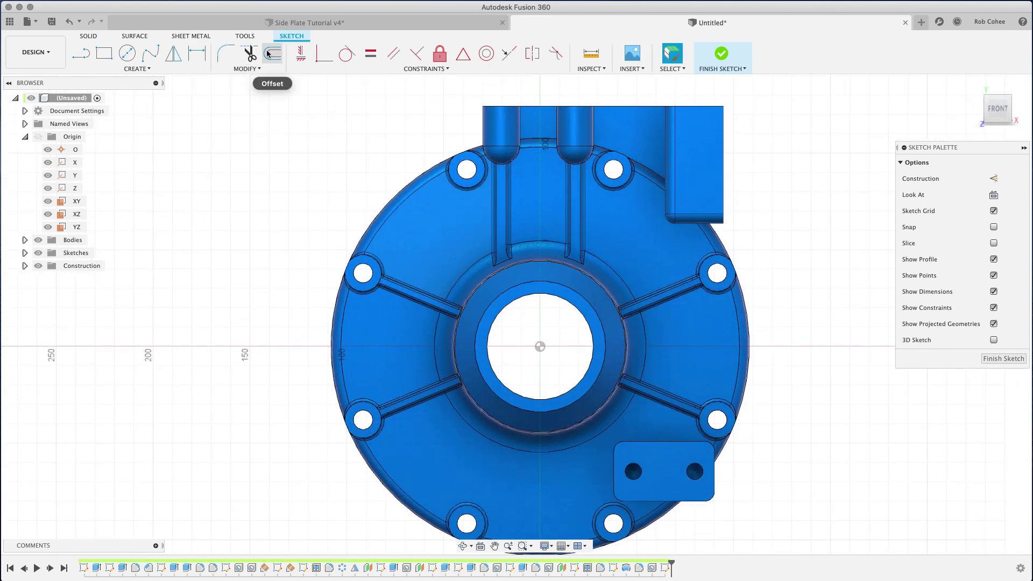
Project the outlines of the six web faces around the hub into the sketch.
key("p")
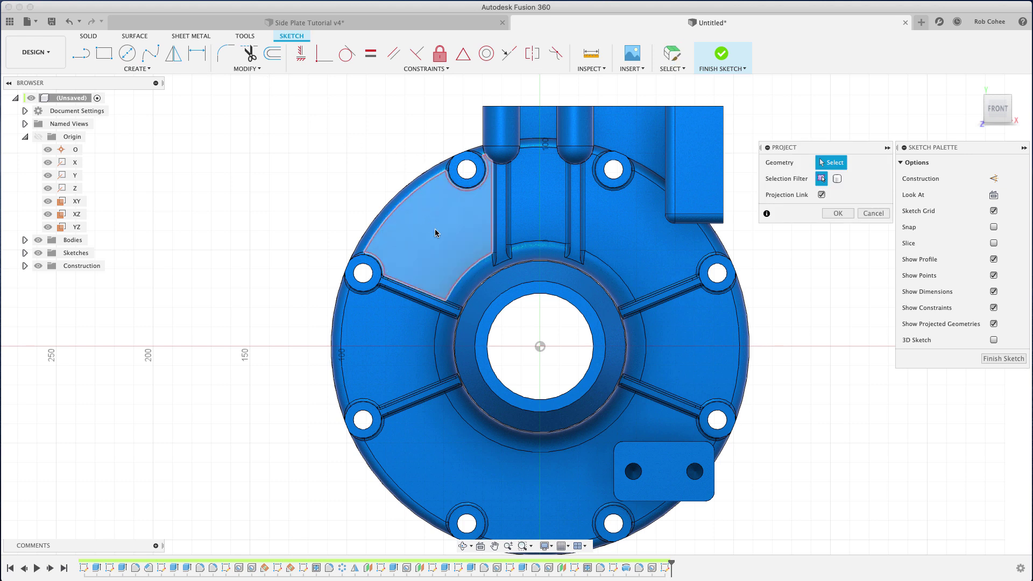
left_click(436, 231)
left_click(518, 215)
left_click(634, 228)
left_click(685, 355)
left_click(540, 482)
left_click(394, 351)
key("Return")
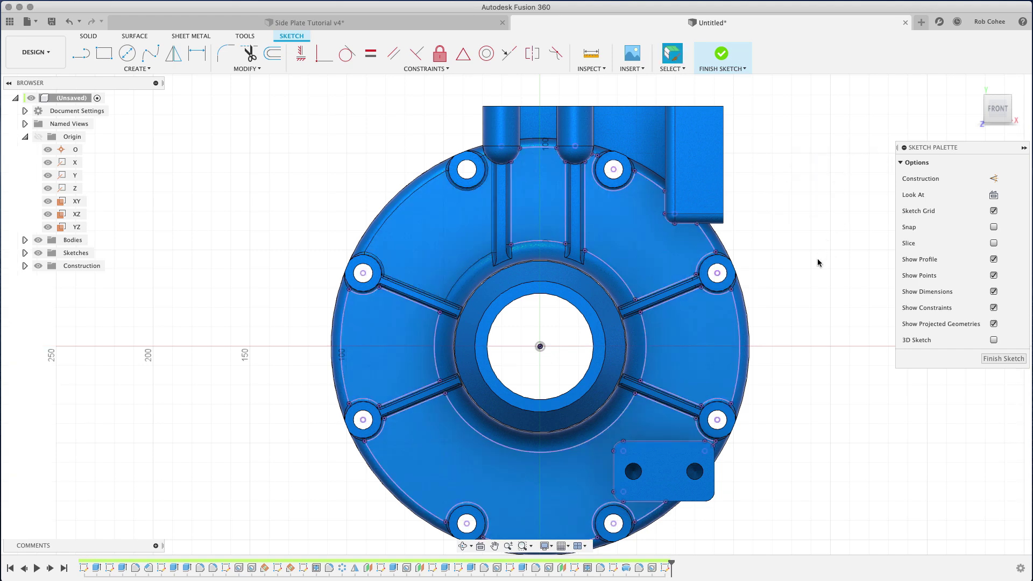
key("p")
left_click(447, 225)
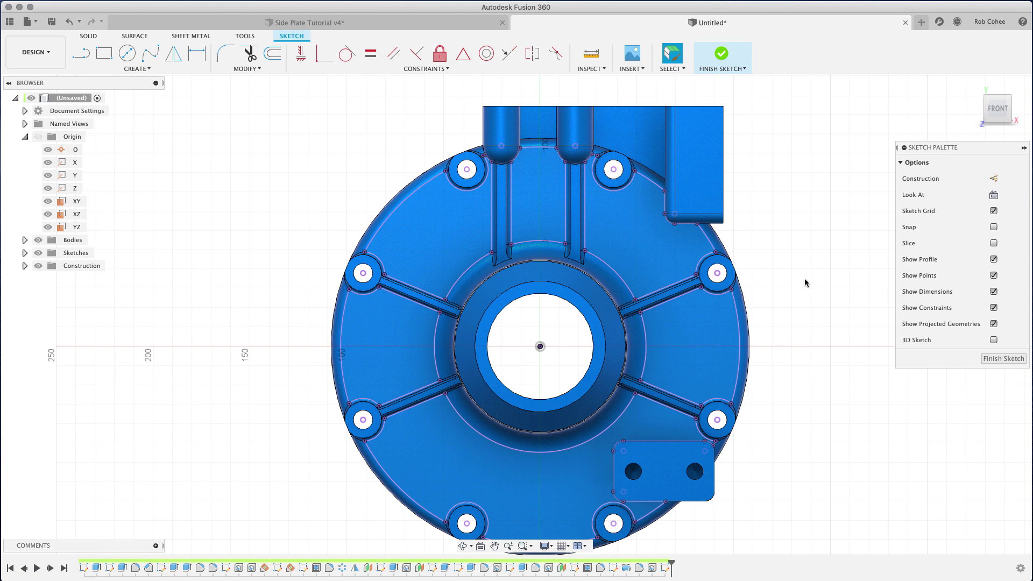
Offset the projected outlines of the upper-left and top-middle web faces 6 mm inward.
left_click(275, 56)
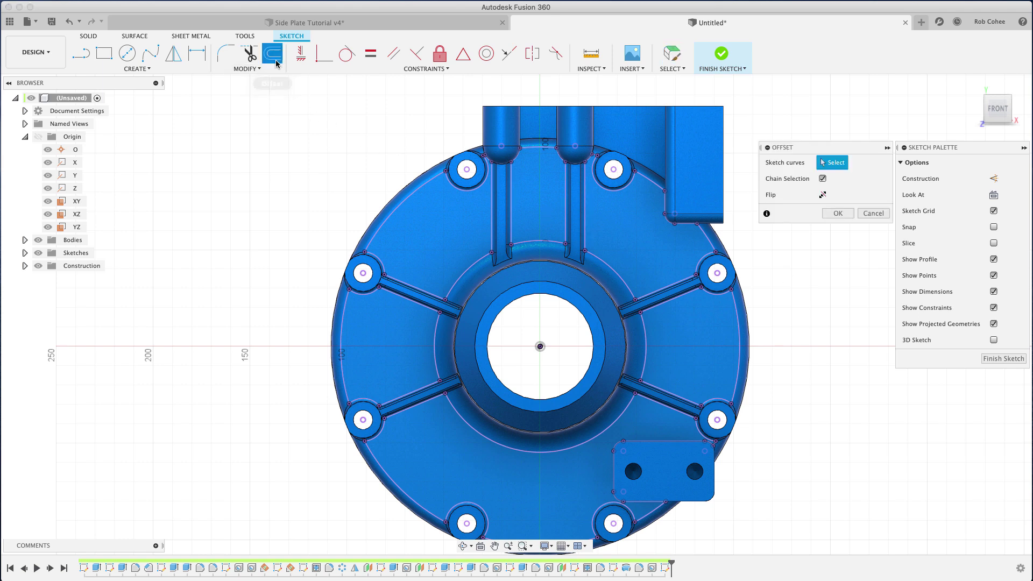
left_click(406, 203)
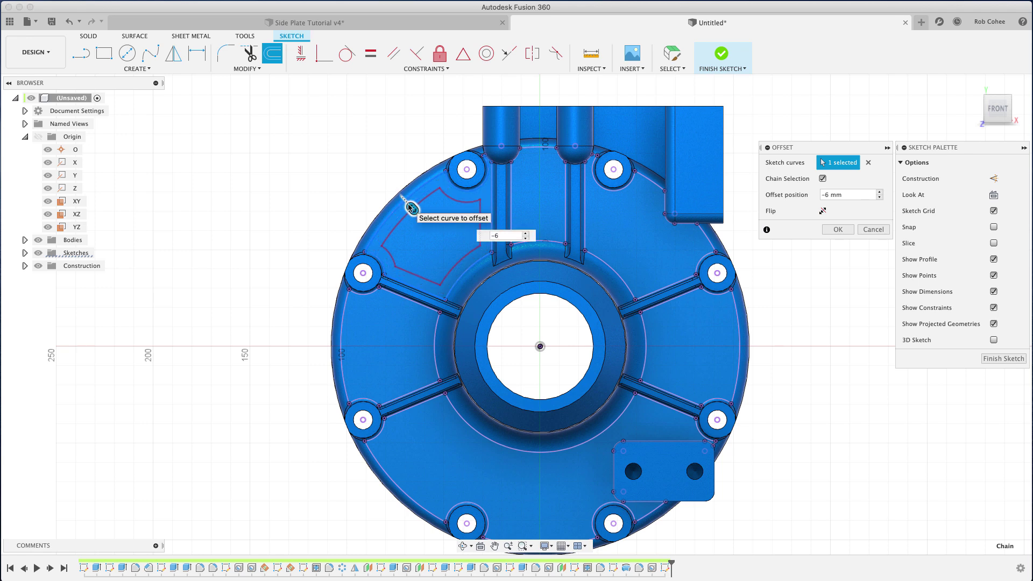
key("Return")
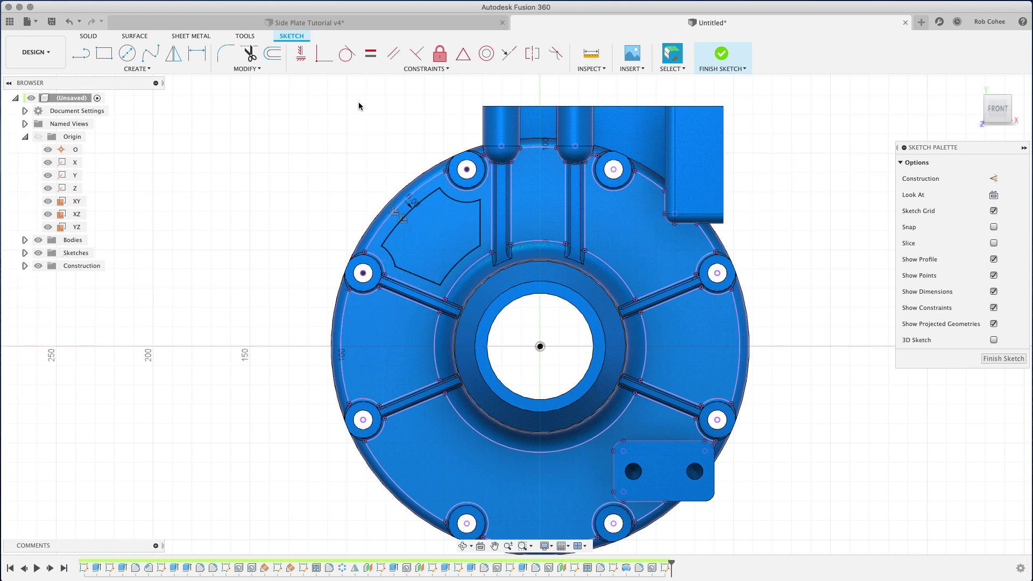
left_click(272, 54)
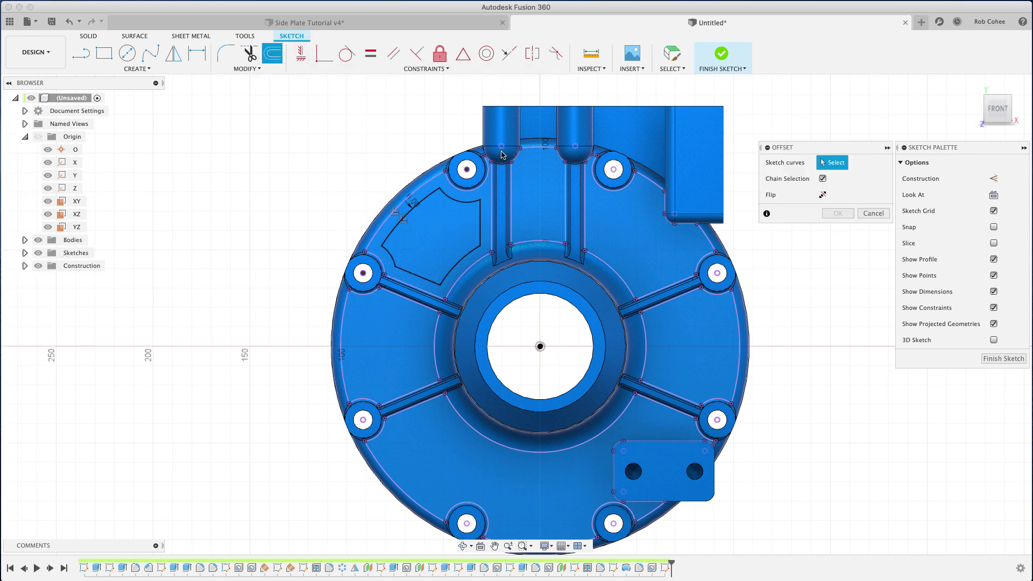
left_click(533, 151)
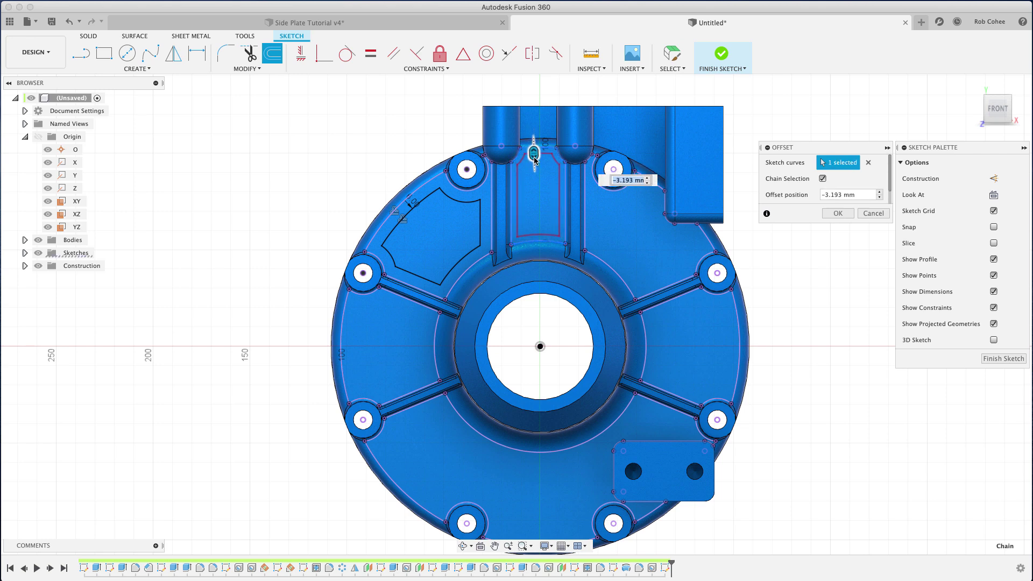
key("Return")
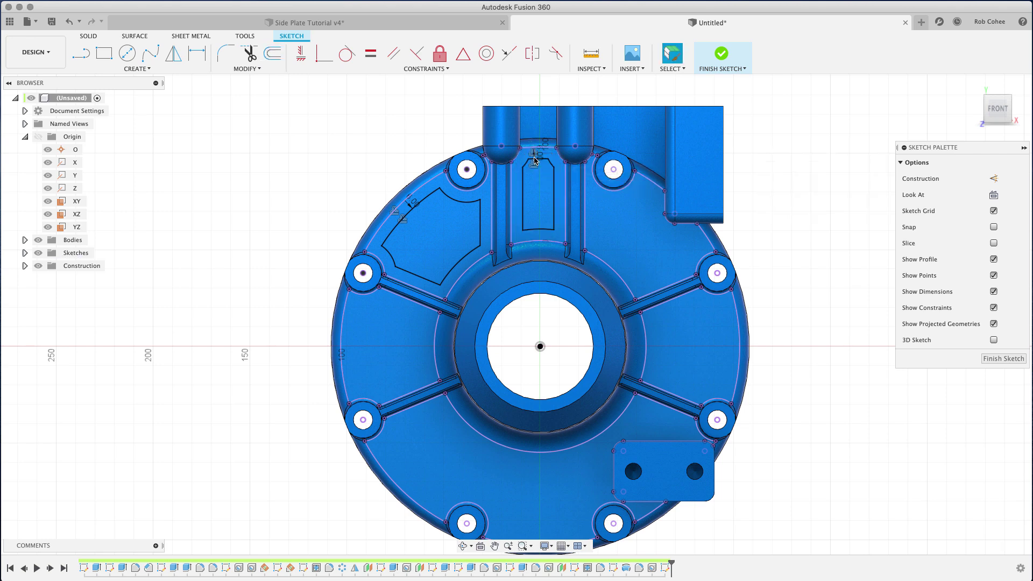
Offset the projected outlines of the upper-right and right web faces 6 mm inward.
right_click(534, 157)
left_click(535, 126)
left_click(585, 214)
type("6")
key("Return")
right_click(776, 253)
left_click(776, 221)
left_click(692, 292)
type("6")
key("Return")
Offset the projected outlines of the bottom and left web faces 6 mm inward.
right_click_drag(448, 441, 445, 410)
key("o")
left_click(460, 428)
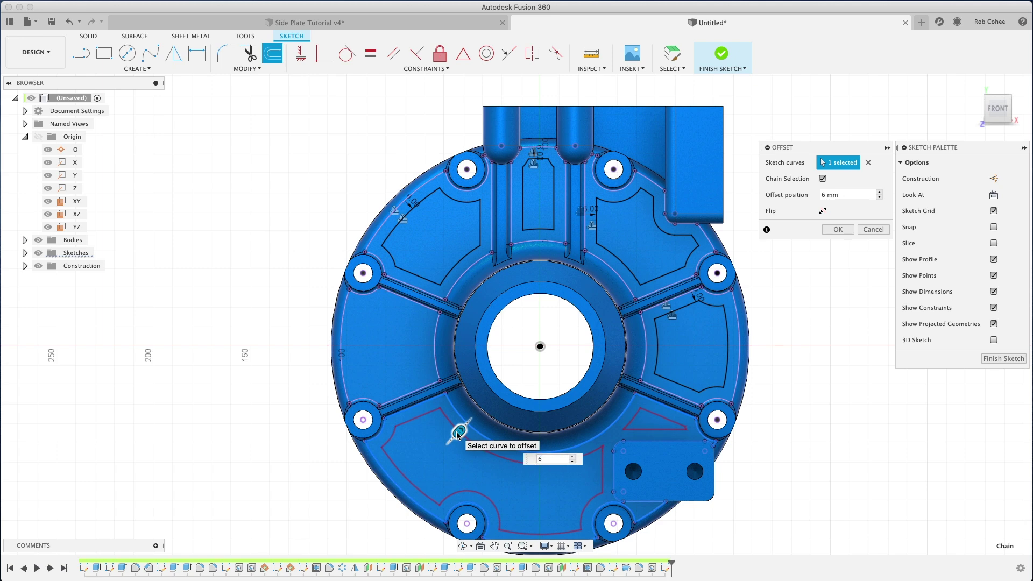
type("6")
key("Return")
key("o")
left_click(342, 323)
key("Return")
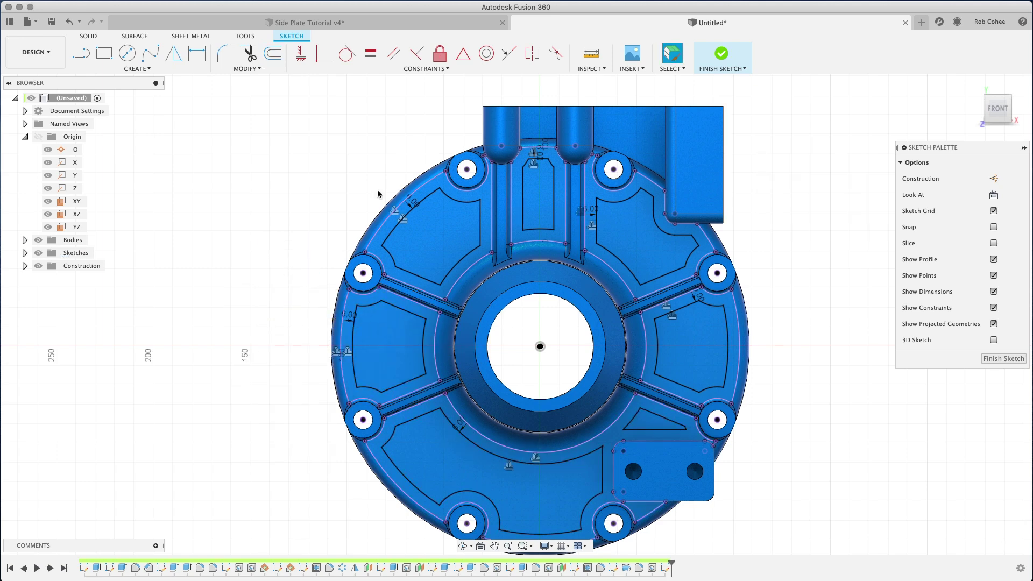
Round all corners of the upper-left offset profile with 6 mm sketch fillets.
middle_click_drag(377, 192, 375, 174)
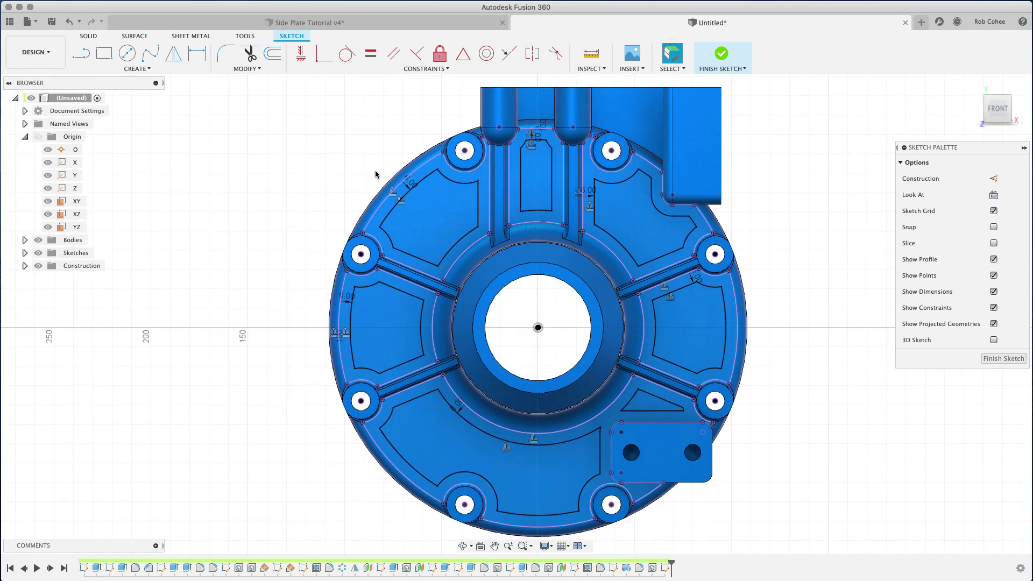
left_click(225, 53)
scroll(370, 232, "up", 2)
scroll(370, 232, "up", 2)
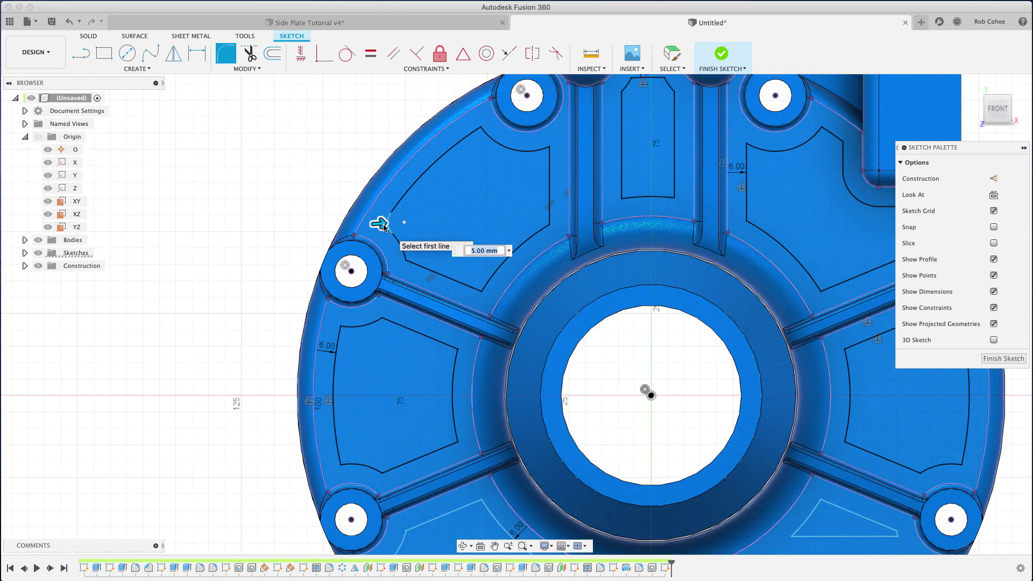
left_click(384, 226)
type("6")
left_click(480, 129)
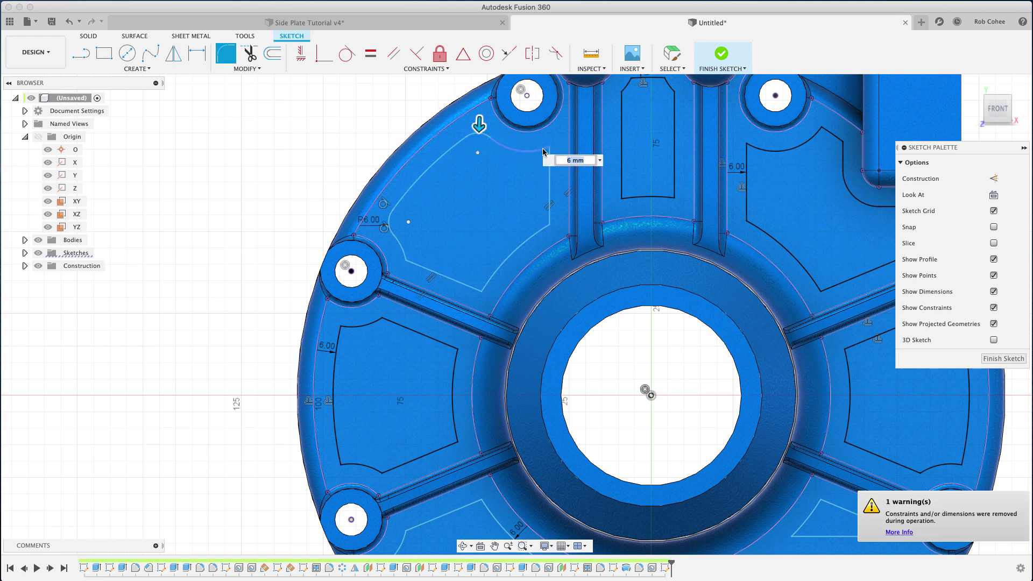
left_click(549, 148)
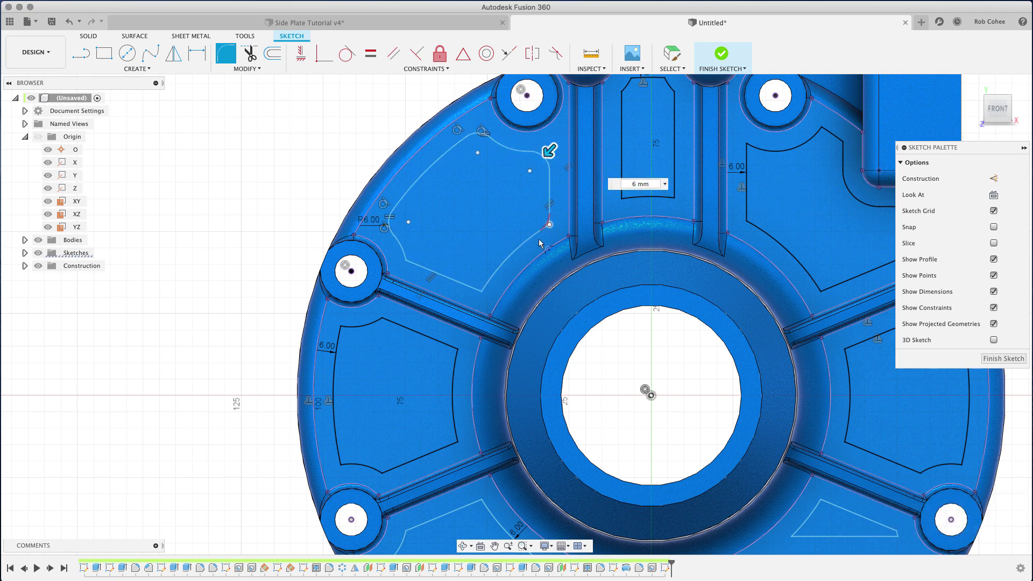
left_click(547, 225)
left_click(480, 290)
left_click(406, 261)
Round the corners of the narrow top-middle profile between the two vertical ribs with 6 mm sketch fillets.
middle_click_drag(407, 263, 322, 304)
left_click(537, 239)
left_click(536, 132)
left_click(549, 119)
left_click(580, 118)
left_click(589, 238)
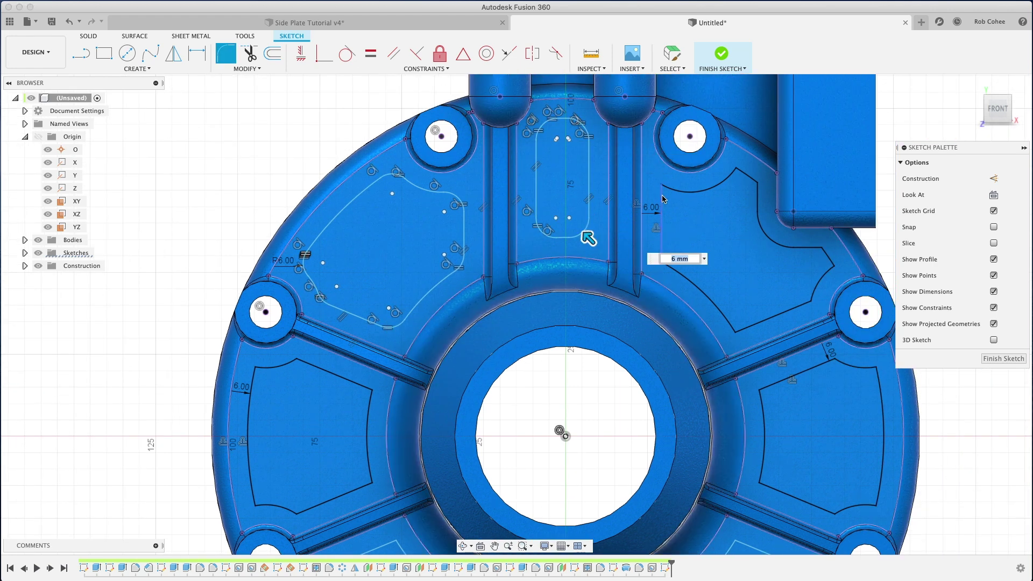
Round the corners of the upper-right profile beside the mounting block with 6 mm sketch fillets.
left_click(660, 185)
left_click(736, 168)
left_click(757, 182)
left_click(819, 248)
left_click(832, 265)
scroll(826, 267, "up", 5)
left_click(841, 268)
left_click(791, 344)
left_click(617, 416)
left_click(445, 253)
Round the six corners of the right-hand profile with 6 mm sketch fillets.
middle_click_drag(493, 323, 324, 14)
left_click(502, 242)
left_click(677, 169)
left_click(773, 188)
left_click(773, 510)
left_click(678, 530)
left_click(502, 460)
Round the corners of the large bottom profile with 6 mm sketch fillets, leaving the small triangle sharp.
middle_click_drag(502, 461, 571, 41)
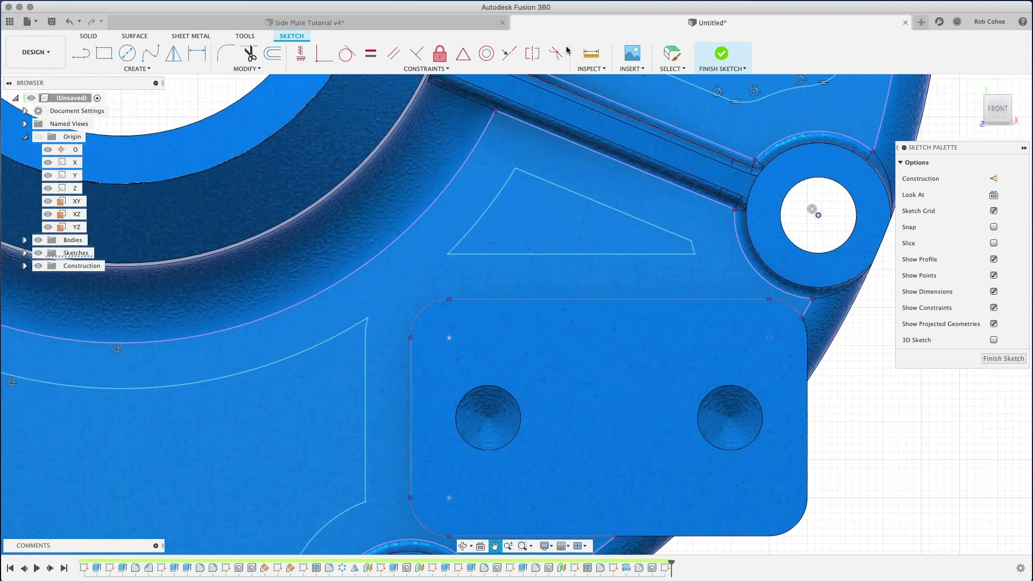
middle_click_drag(454, 257, 763, 114)
left_click(656, 235)
left_click(678, 351)
left_click(598, 504)
left_click(277, 504)
middle_click_drag(259, 351, 647, 339)
left_click(431, 395)
left_click(204, 168)
middle_click_drag(207, 167, 207, 301)
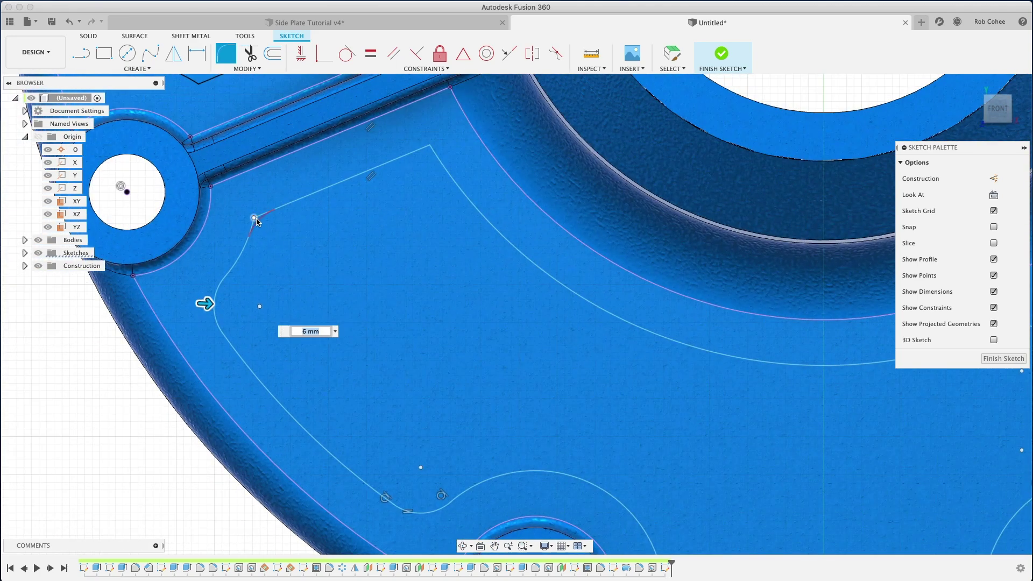
left_click(427, 149)
Round the corners of the left-hand profile with 6 mm sketch fillets and complete the fillet command.
middle_click_drag(342, 210, 566, 548)
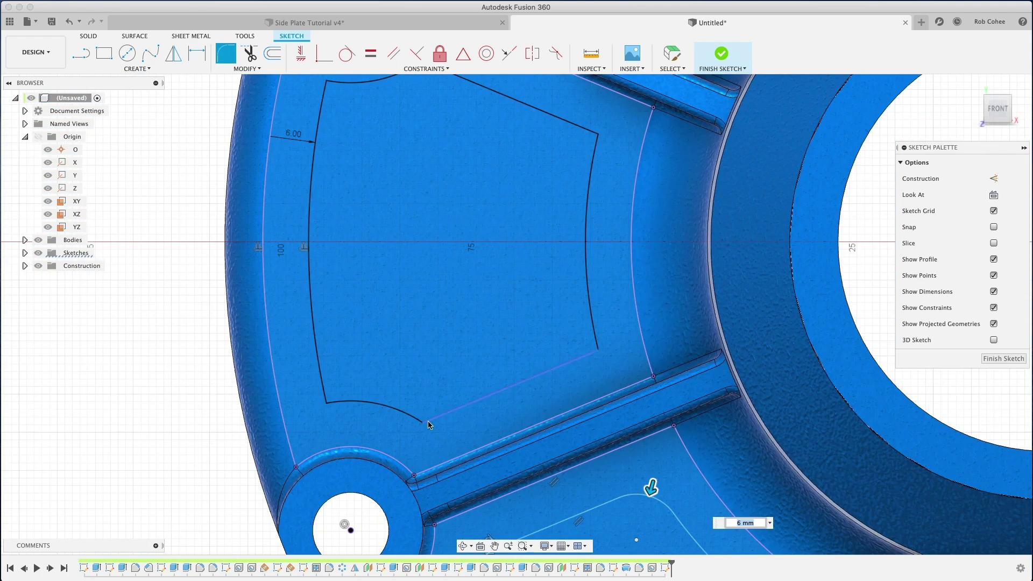
left_click(327, 399)
left_click(325, 88)
middle_click_drag(324, 89, 281, 156)
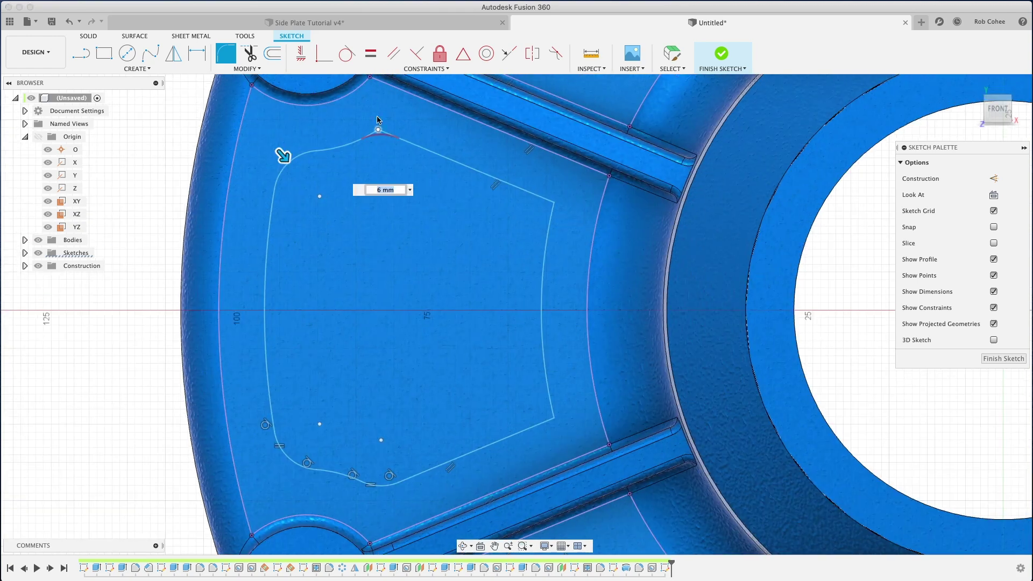
left_click(551, 200)
left_click(551, 418)
scroll(476, 337, "down", 6)
right_click(769, 246)
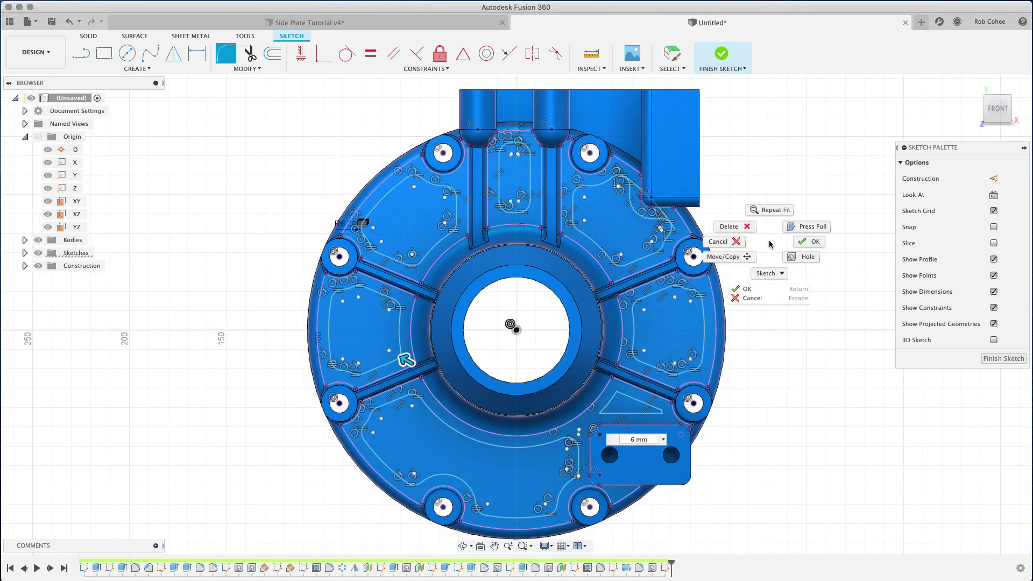
left_click(807, 235)
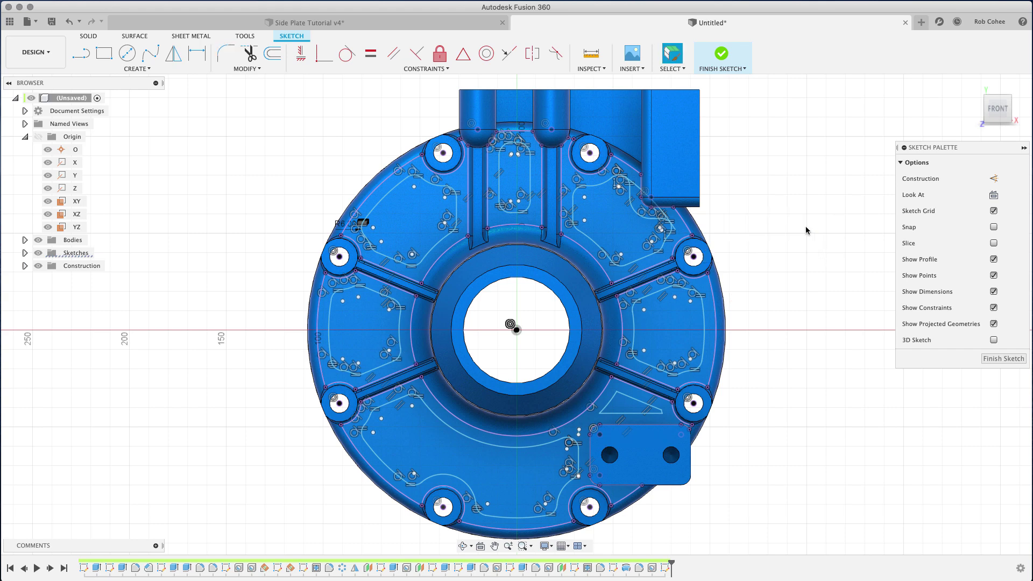
Extrude the six rounded profiles on the web faces as a -3 mm cut, leaving out the small triangle.
key("e")
left_click(409, 210)
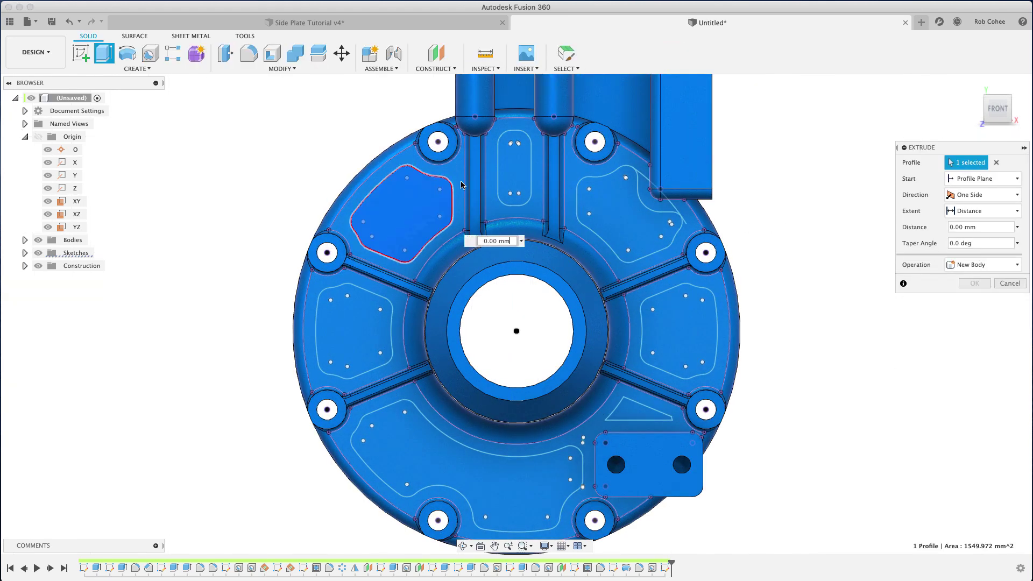
left_click(513, 171)
left_click(627, 216)
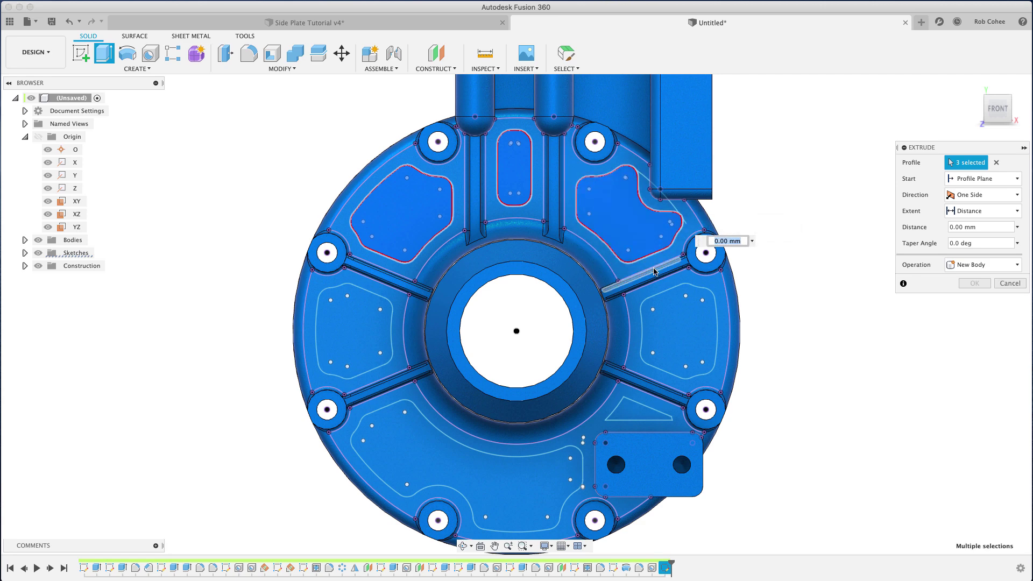
left_click(672, 310)
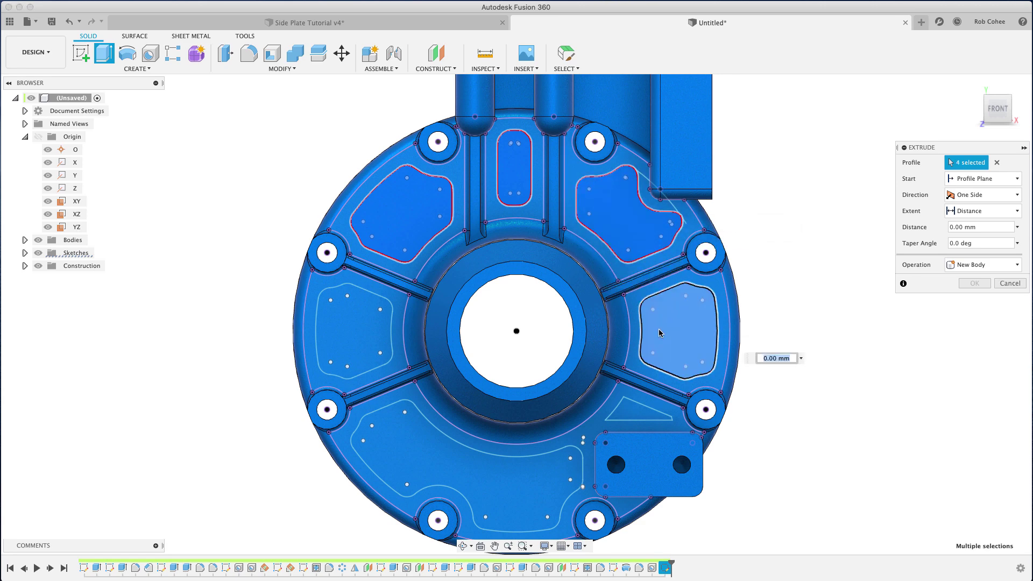
left_click(530, 480)
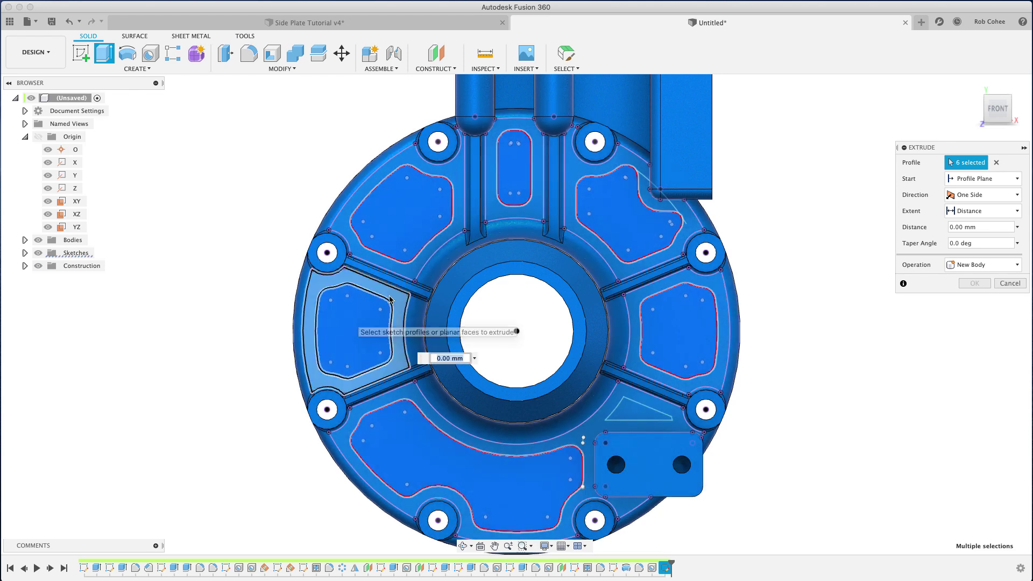
middle_click_drag(390, 300, 397, 314, "shift")
left_click_drag(372, 321, 381, 322)
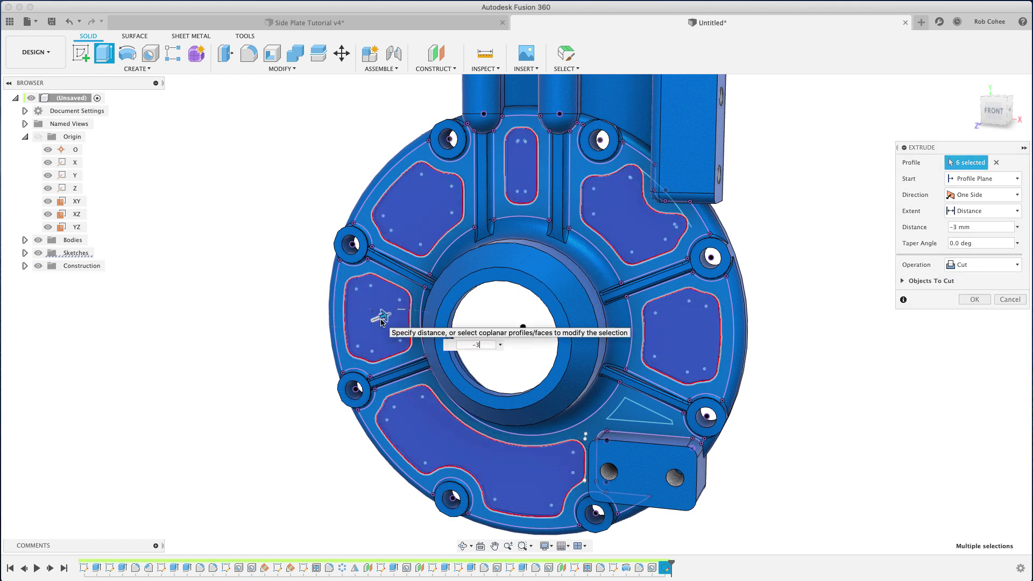
key("Return")
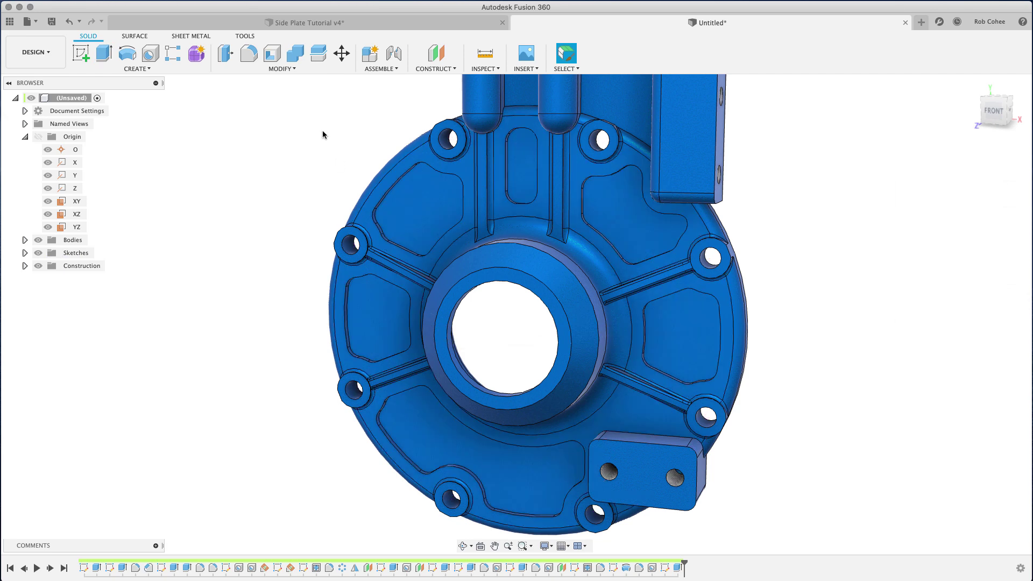
Fillet the floor faces of all six pockets with a 3 mm radius.
key("f")
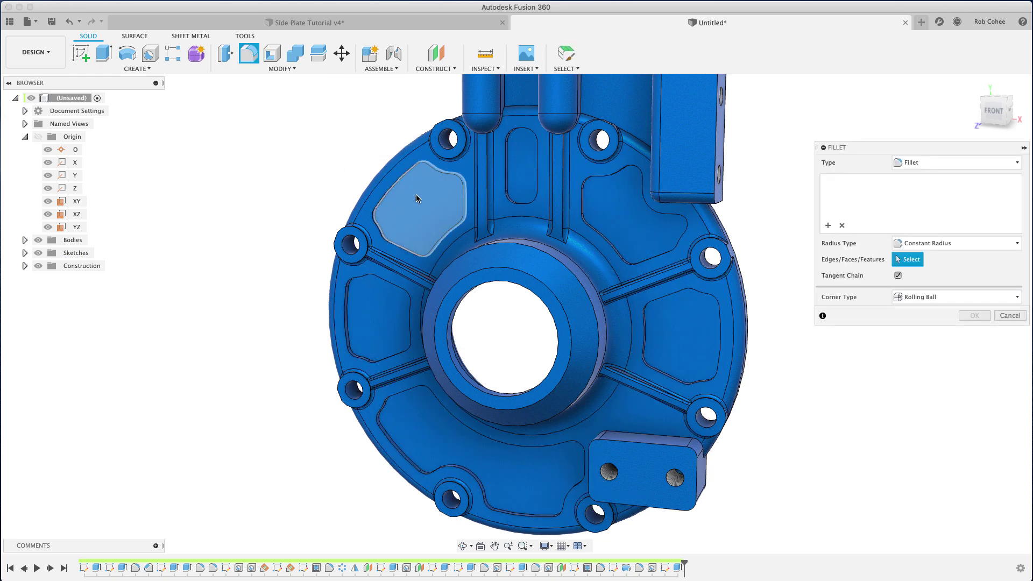
left_click(415, 195)
left_click(605, 217)
left_click(689, 323)
left_click(526, 477)
left_click(525, 477)
left_click(379, 330)
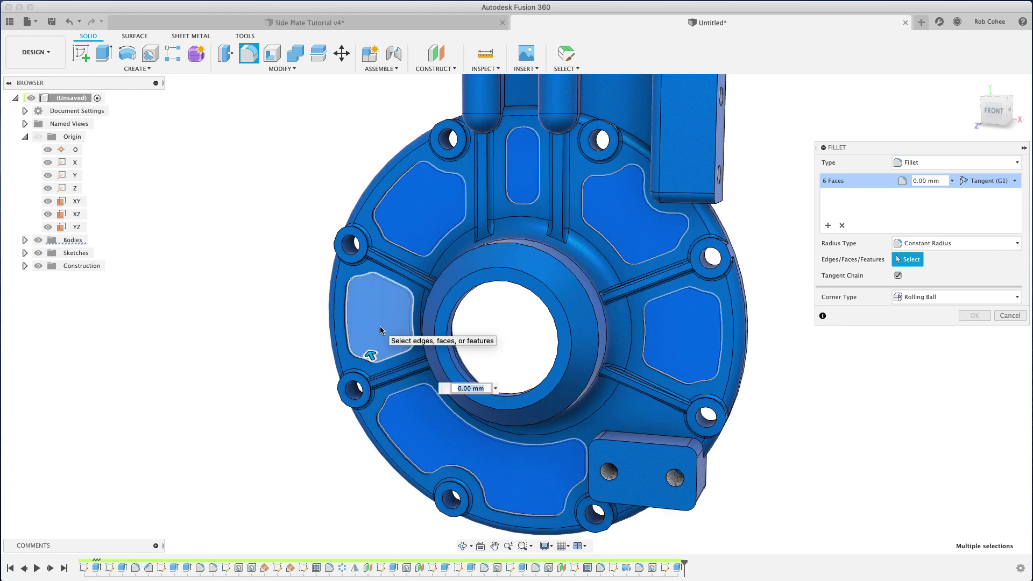
type("3")
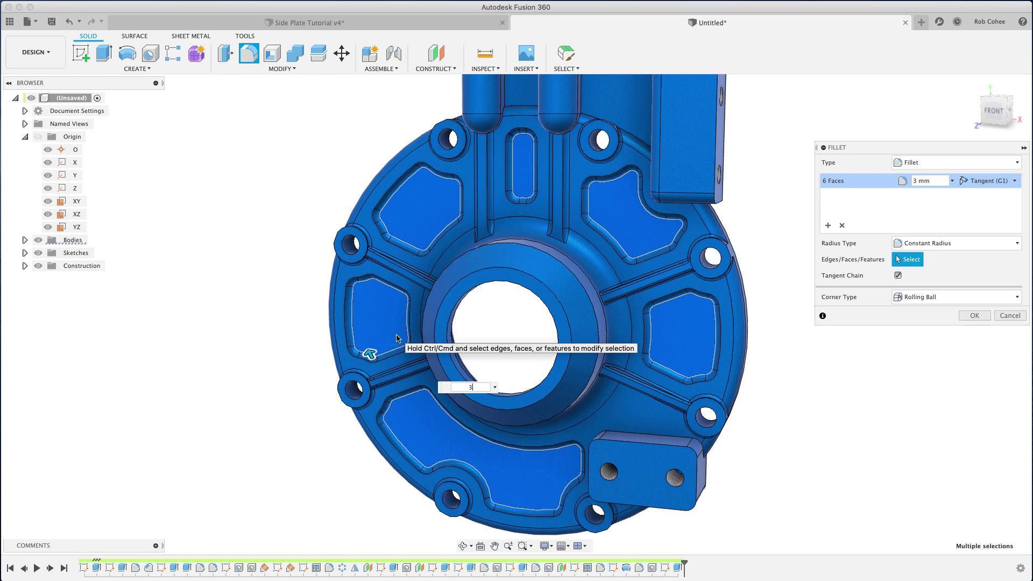
left_click(961, 316)
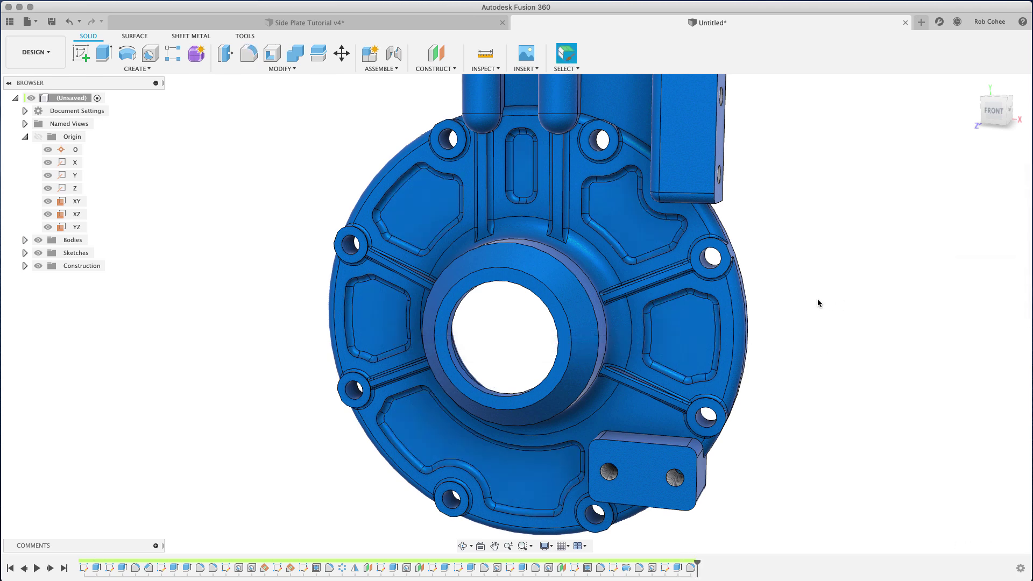
Search the appearance library for chrome and apply Chrome - Black to the upper mounting block's outer side face and top face, using face mode.
middle_click_drag(795, 311, 714, 343, "shift")
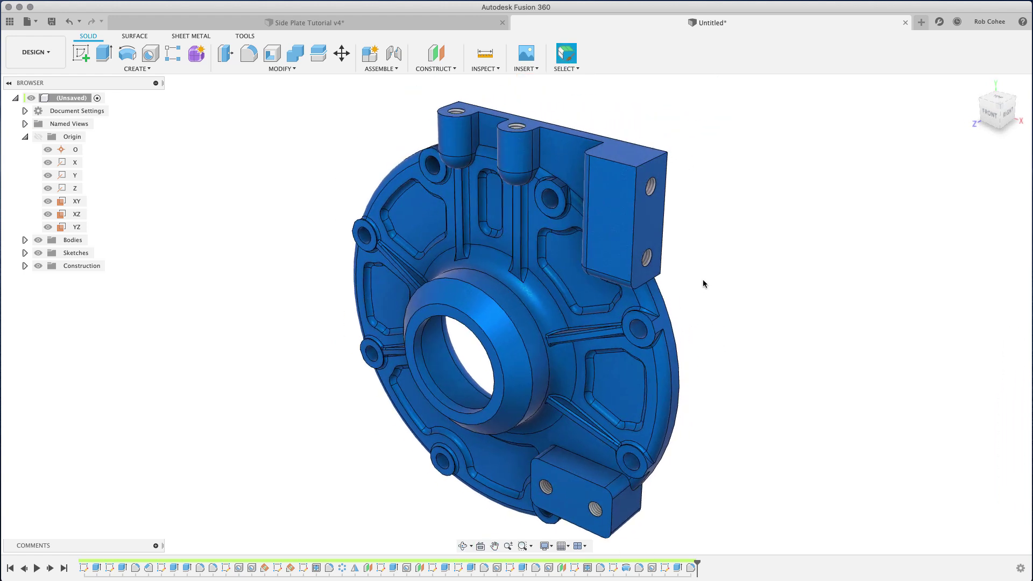
middle_click_drag(703, 280, 702, 276)
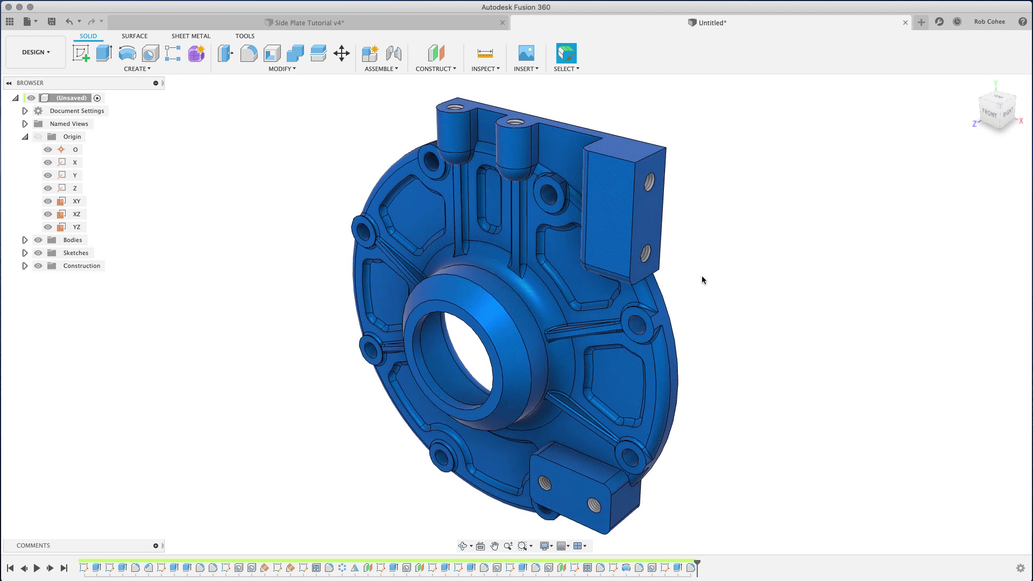
key("a")
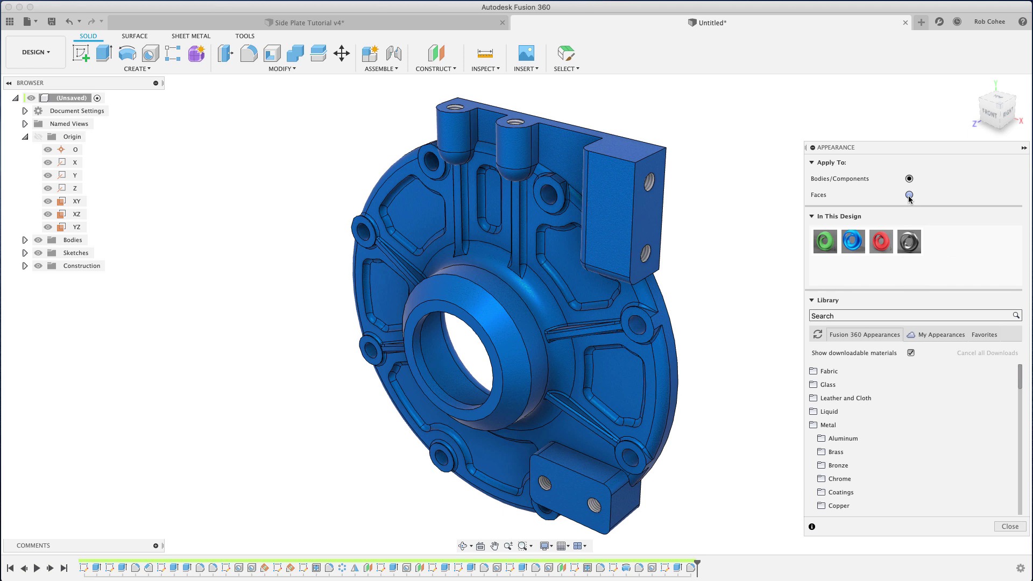
left_click(862, 315)
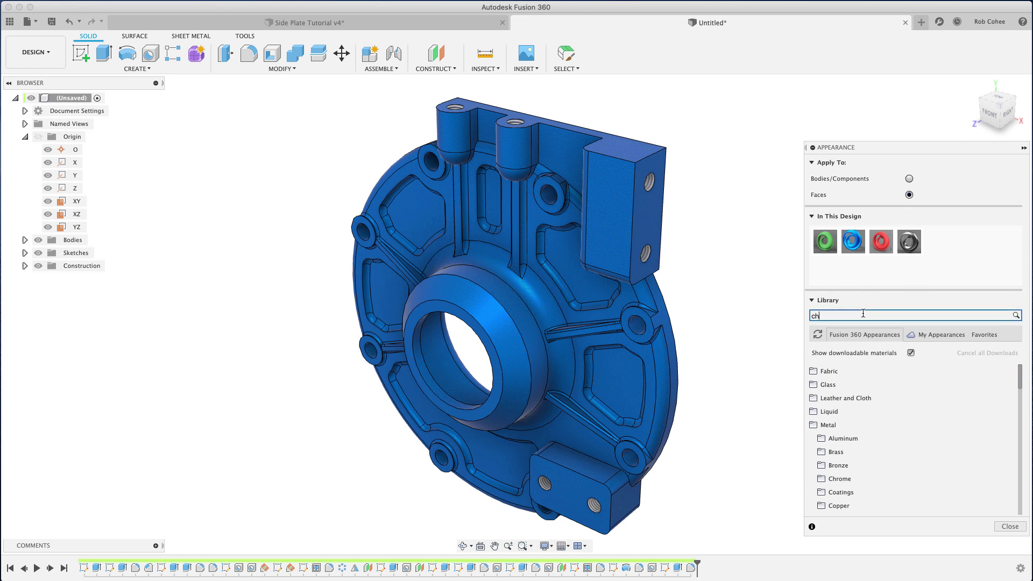
type("chrome")
key("Return")
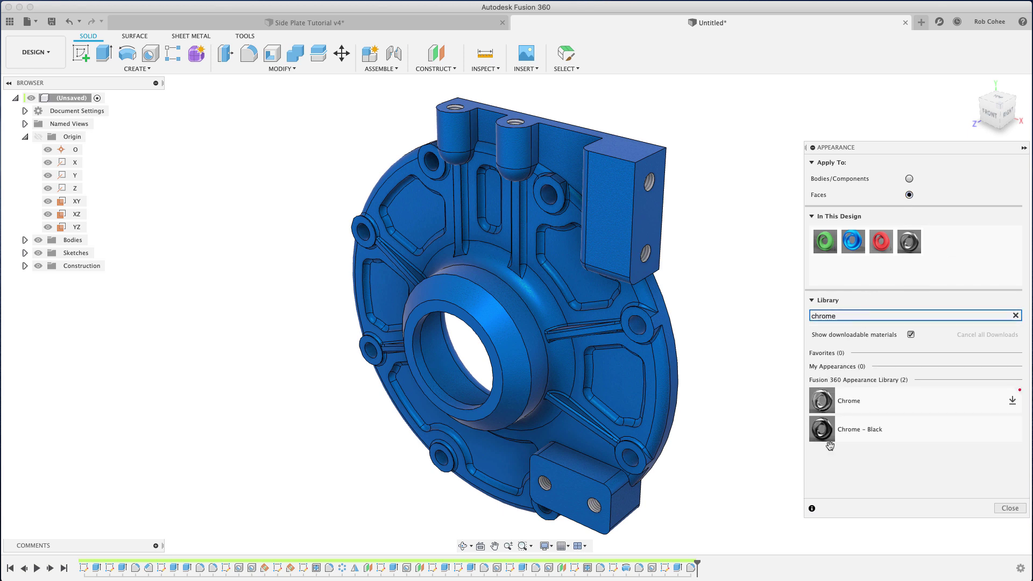
left_click_drag(822, 430, 650, 223)
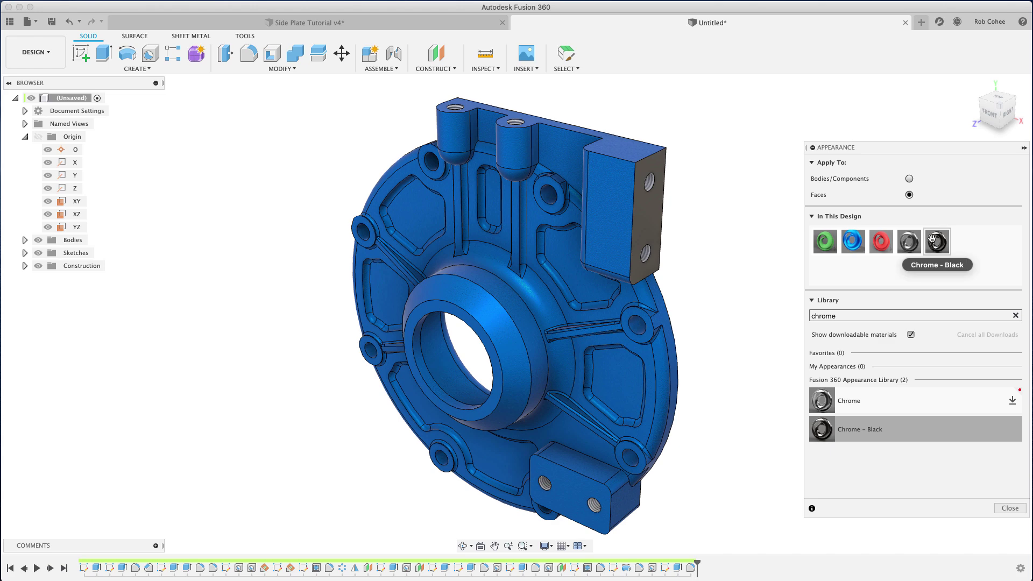
left_click_drag(796, 190, 620, 145)
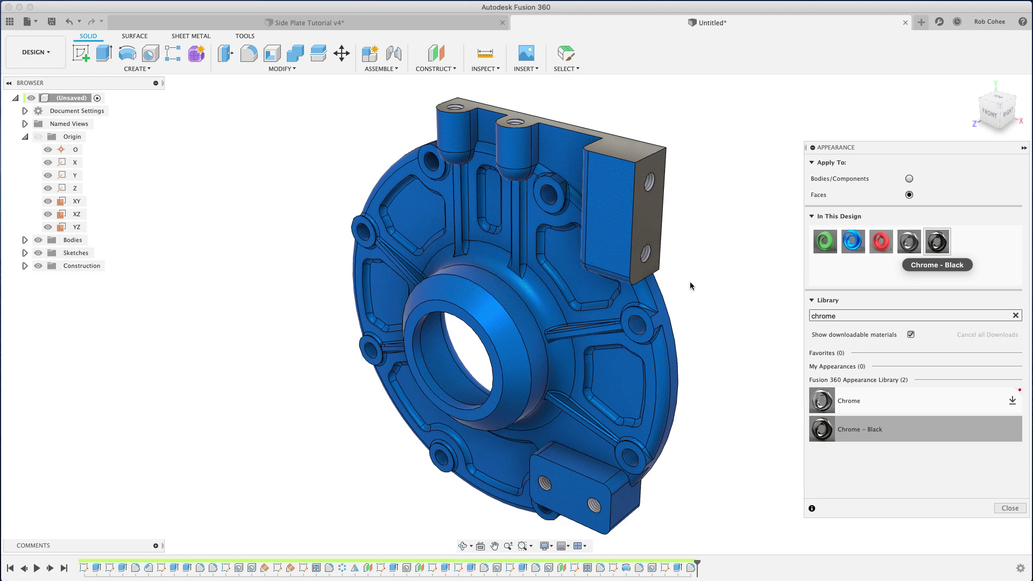
left_click(566, 69)
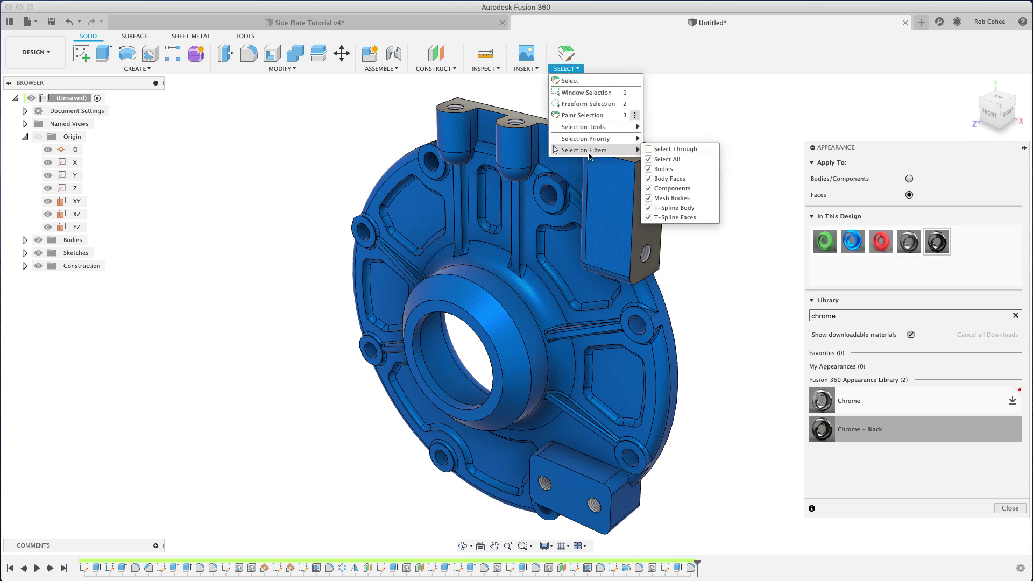
mouse_move(592, 140)
left_click(727, 312)
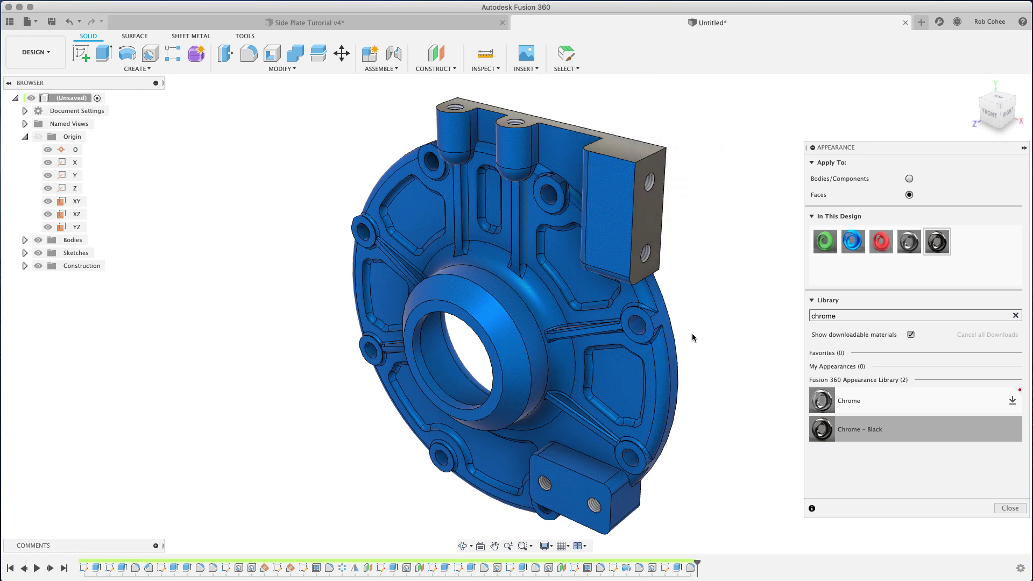
Select the front faces of the eight bolt bosses around the rim and apply Chrome - Black to them.
scroll(693, 338, "up", 3)
scroll(693, 337, "up", 5)
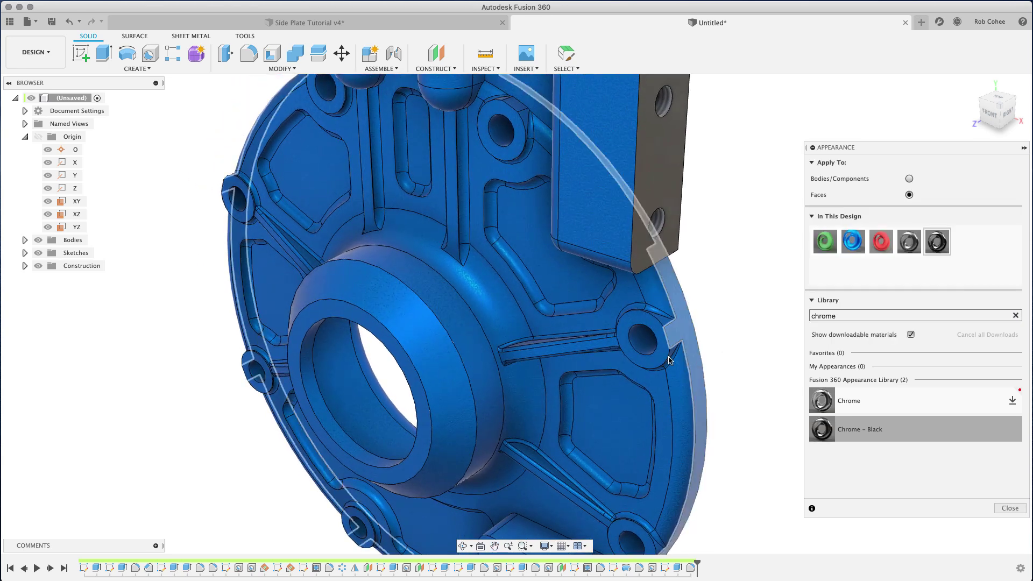
left_click(645, 360)
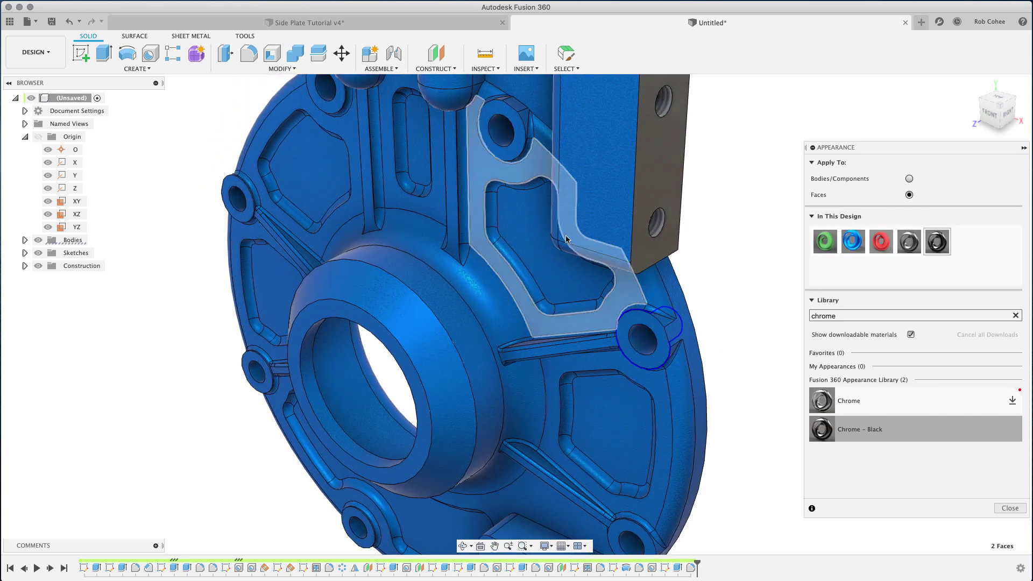
left_click(485, 140)
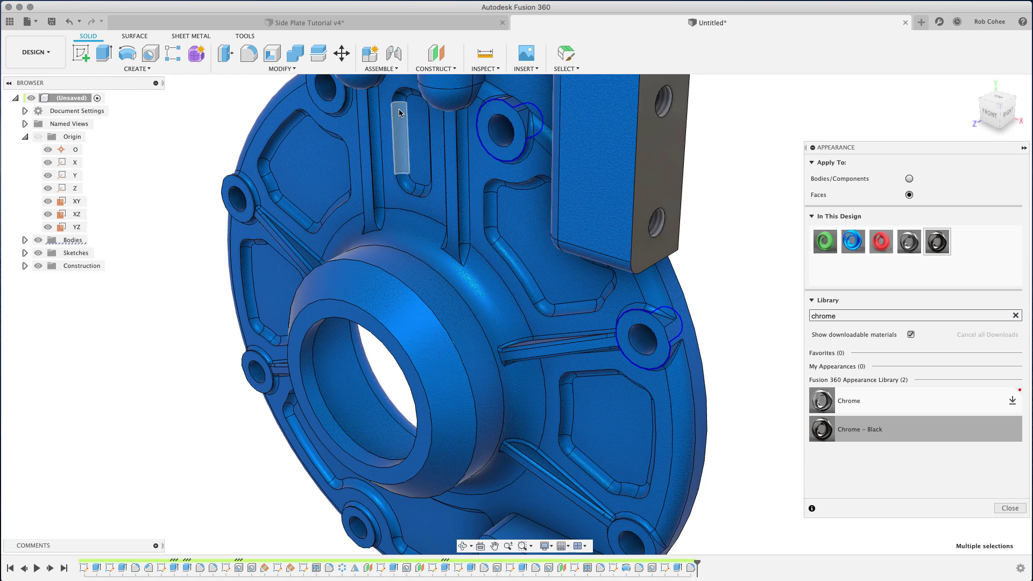
left_click(334, 97)
left_click(236, 198)
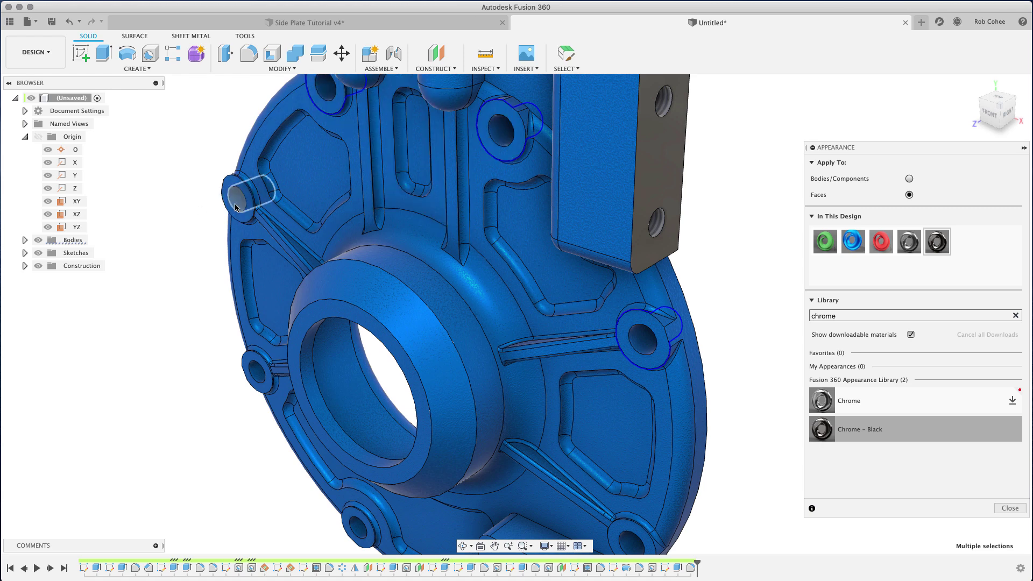
left_click(250, 373)
middle_click_drag(244, 361, 279, 161)
left_click(390, 338)
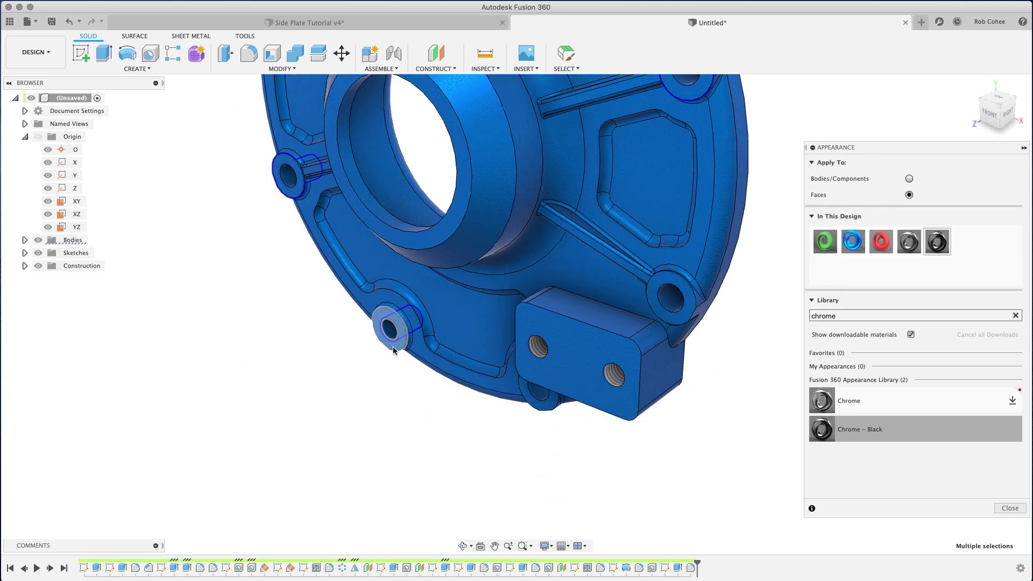
middle_click_drag(395, 347, 545, 372, "shift")
left_click(538, 365)
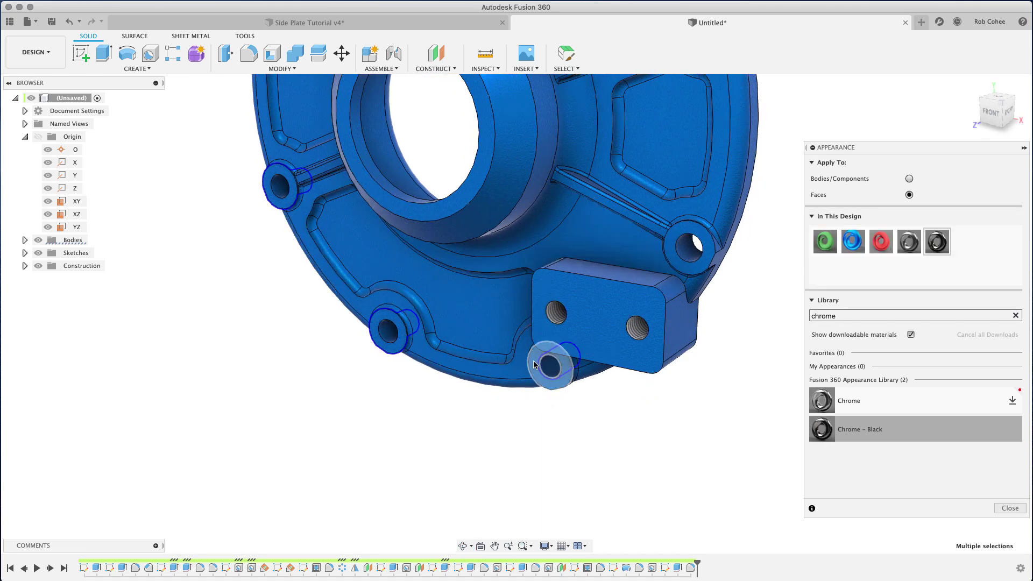
left_click(681, 252)
middle_click_drag(681, 252, 634, 406, "shift")
left_click_drag(917, 254, 595, 224)
left_click(704, 243)
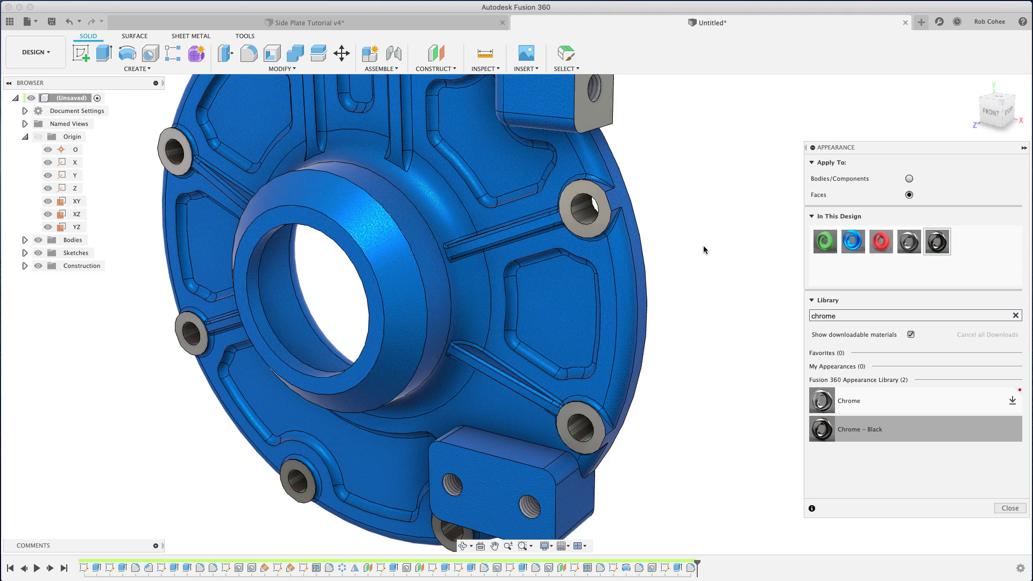
Apply the grey metallic appearance to the fillet faces around the left-hand pocket.
middle_click_drag(703, 245, 692, 313, "shift")
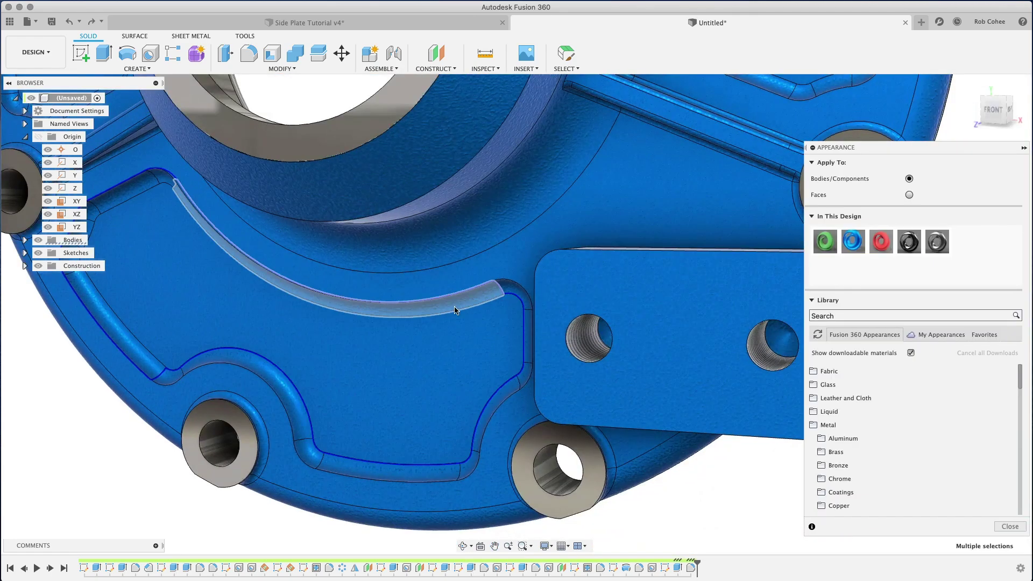
mouse_move(455, 308)
left_mouse_down()
mouse_move(525, 375)
mouse_move(410, 470)
mouse_move(164, 376)
left_mouse_up()
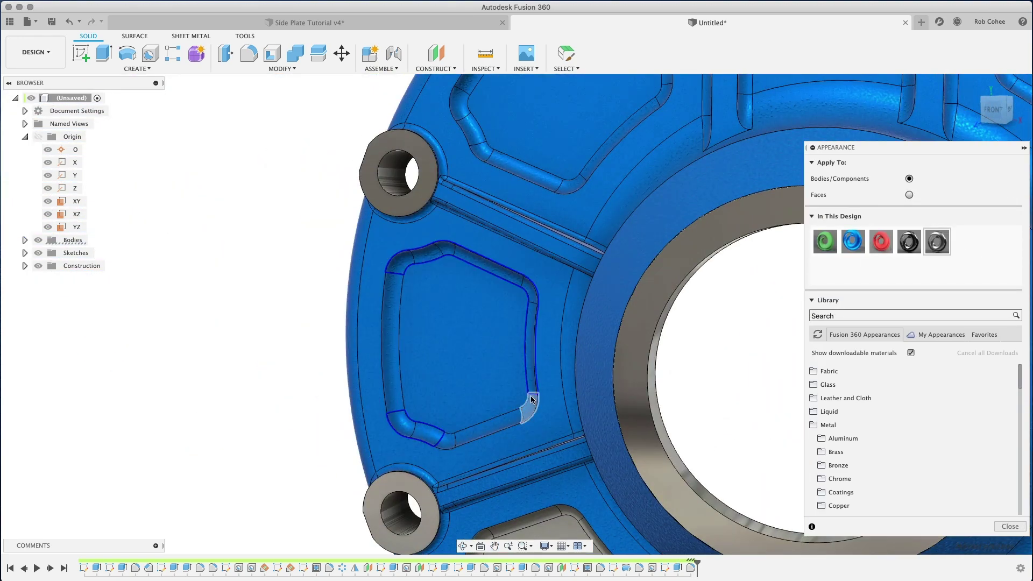
left_click_drag(937, 242, 400, 371)
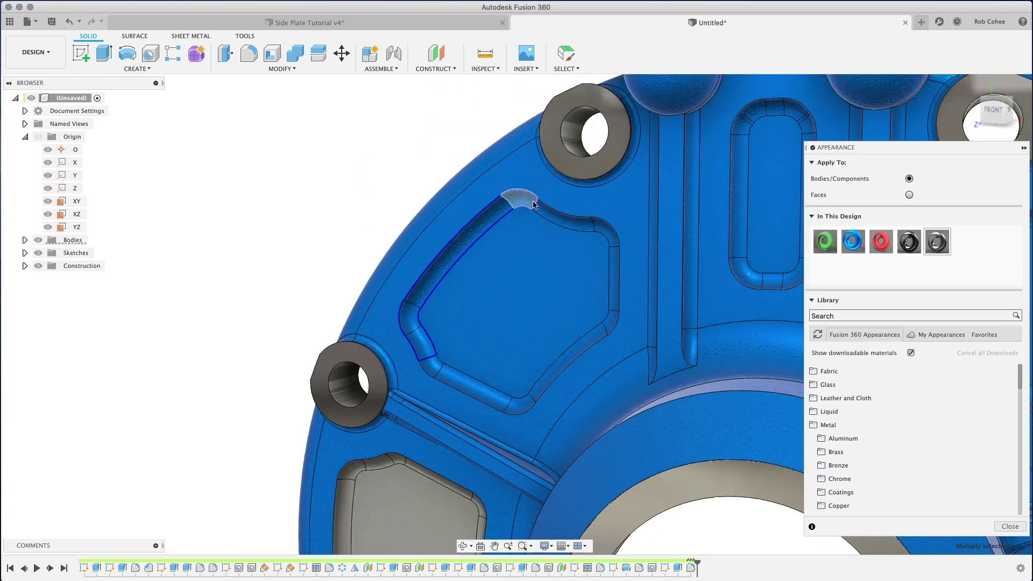
Apply the grey metallic appearance to the faces of the upper-left pocket and the narrow slot pocket between the two vertical ribs.
mouse_move(532, 205)
left_mouse_down()
mouse_move(609, 318)
mouse_move(498, 400)
mouse_move(479, 339)
left_mouse_up()
left_click_drag(936, 242, 570, 288)
middle_click_drag(575, 281, 221, 387)
mouse_move(383, 382)
left_mouse_down()
mouse_move(366, 322)
mouse_move(373, 237)
mouse_move(485, 170)
mouse_move(603, 324)
mouse_move(553, 368)
mouse_move(538, 323)
left_mouse_up()
scroll(374, 237, "up", 5)
scroll(604, 323, "down", 5)
left_click_drag(936, 242, 560, 293)
Apply the grey metallic appearance to the faces of the upper-right pocket and the right-hand pocket.
scroll(562, 298, "down", 3)
middle_click_drag(562, 298, 252, 278)
double_click(402, 341)
left_click_drag(529, 503, 522, 353)
left_click_drag(937, 241, 560, 404)
scroll(560, 409, "down", 4)
middle_click_drag(560, 410, 457, 177)
scroll(457, 178, "up", 4)
mouse_move(401, 355)
left_mouse_down()
mouse_move(434, 173)
mouse_move(604, 199)
mouse_move(521, 421)
mouse_move(473, 350)
left_mouse_up()
mouse_move(936, 241)
left_mouse_down()
mouse_move(854, 242)
mouse_move(496, 329)
left_mouse_up()
Start a 2 mm fillet on the edges where the small two-hole block at the plate's lower right meets the plate.
scroll(496, 329, "down", 4)
scroll(498, 331, "down", 5)
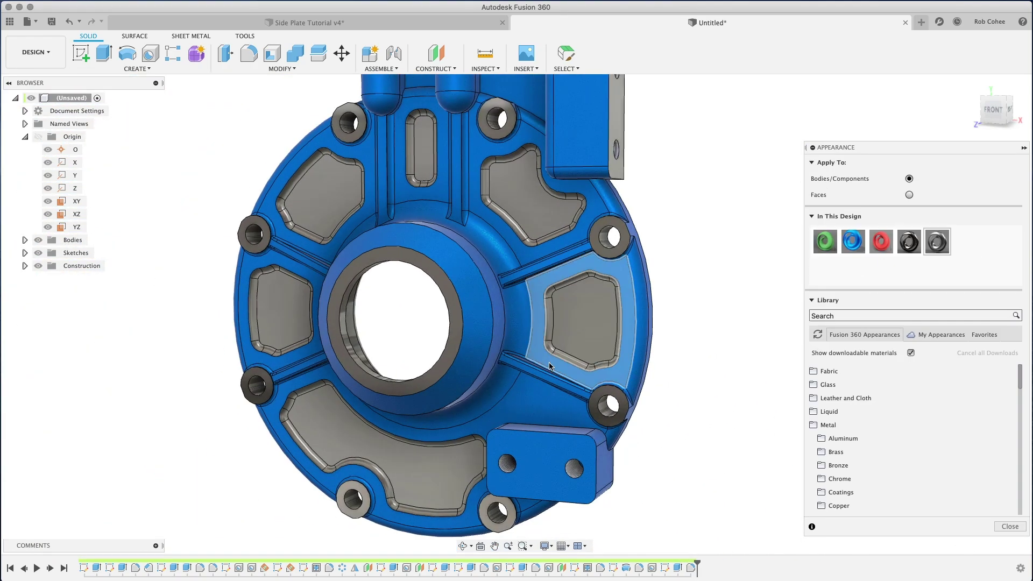
middle_click_drag(506, 401, 540, 350, "shift")
scroll(598, 418, "up", 5)
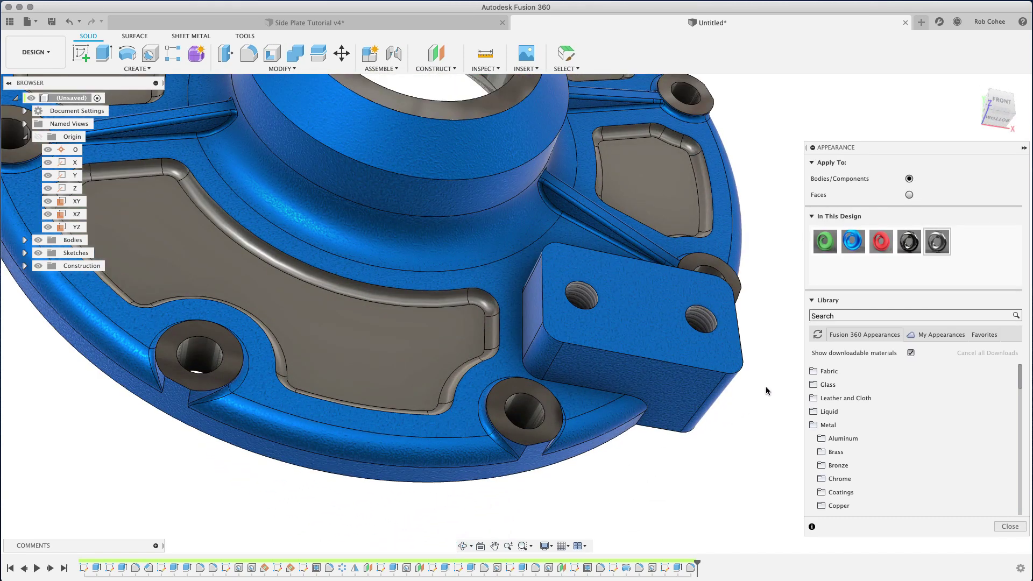
key("f")
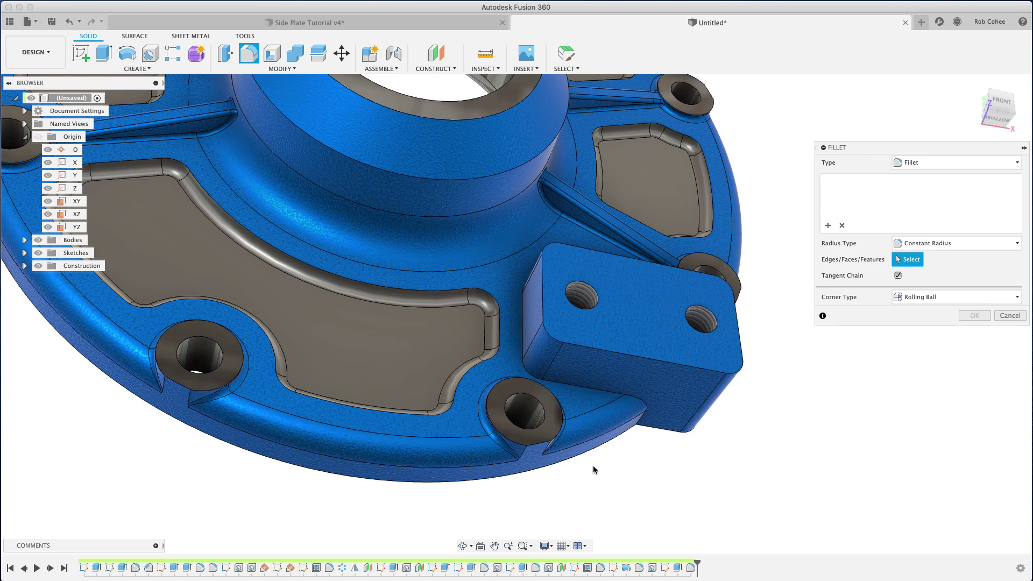
left_click(602, 431)
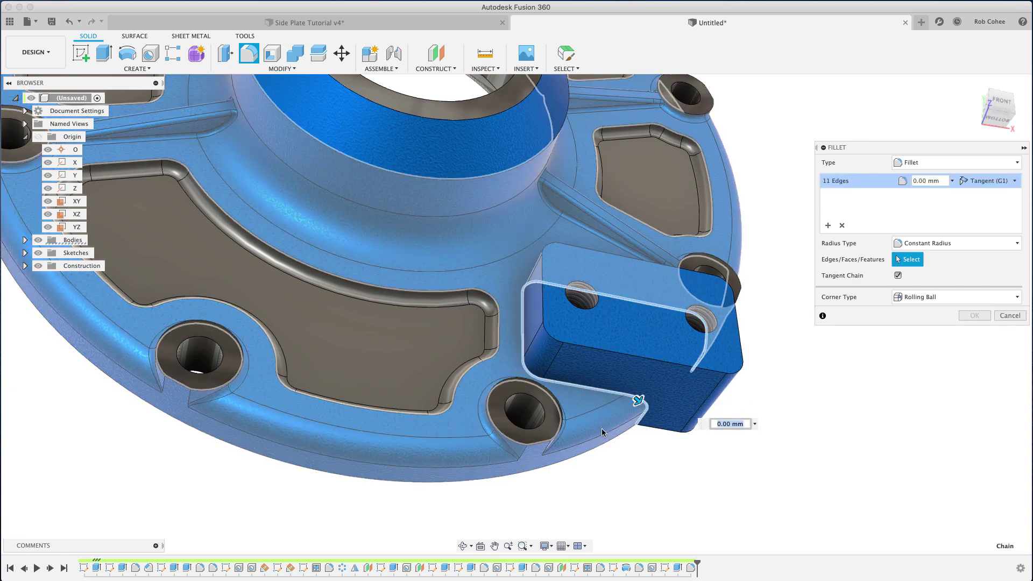
type("3")
key("BackSpace")
type("2")
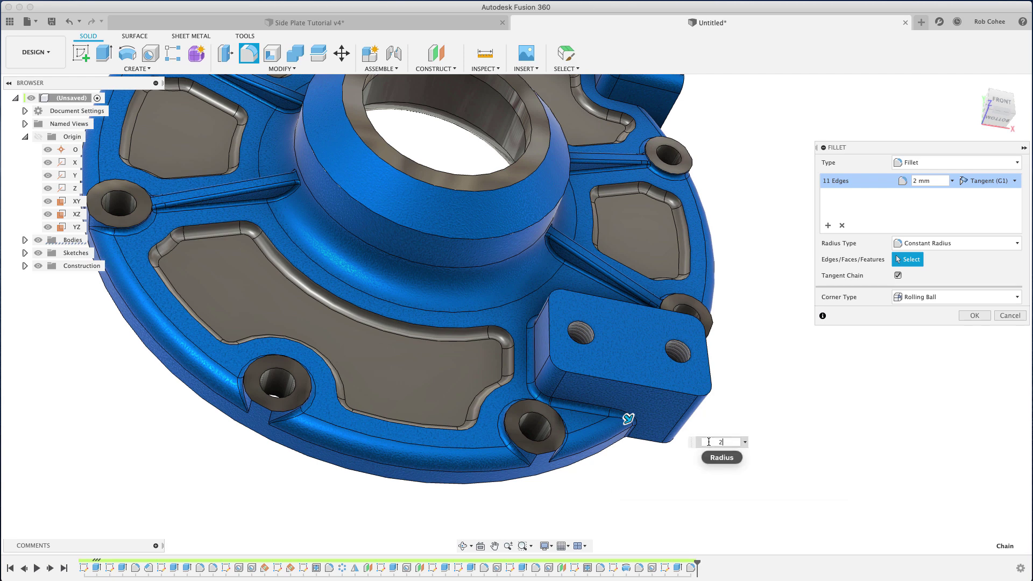
Add the edges where the tall upper-right block meets the plate and the upper flange to the 2 mm fillet.
middle_click_drag(674, 447, 658, 410, "shift")
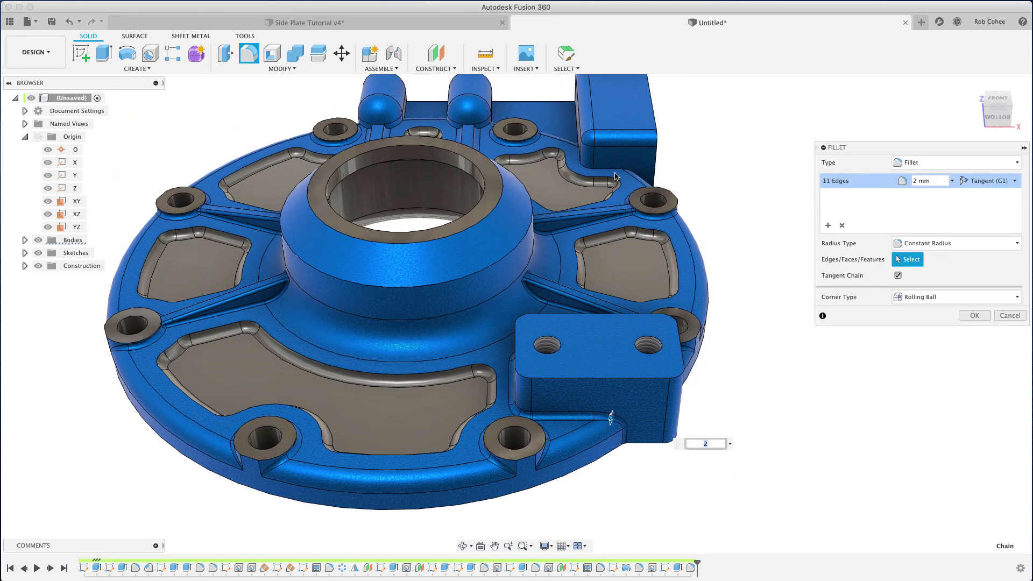
middle_click_drag(591, 216, 596, 375, "shift")
scroll(599, 320, "up", 5)
middle_click_drag(599, 320, 615, 280, "shift")
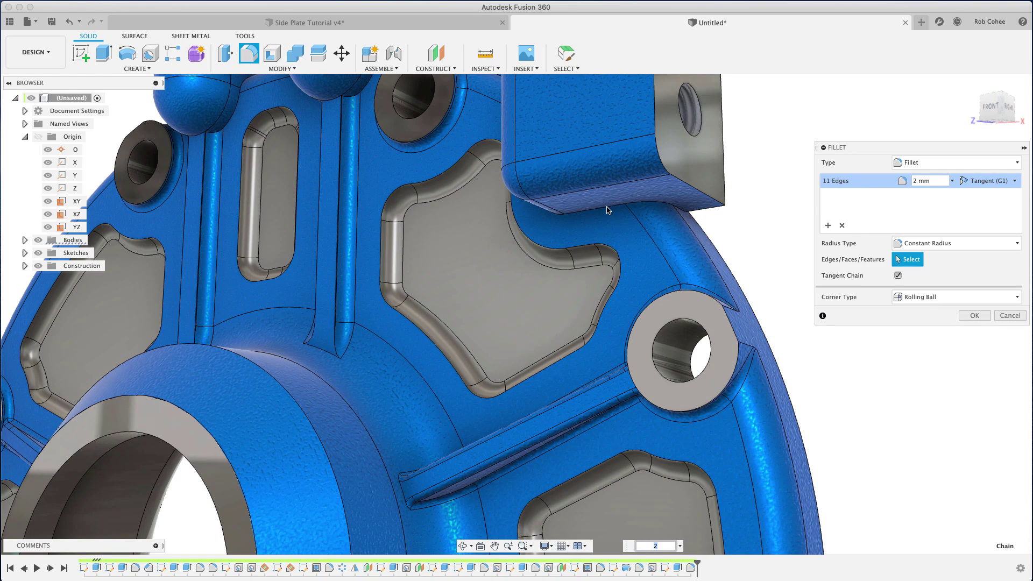
left_click(608, 210)
middle_click_drag(607, 212, 593, 441, "shift")
scroll(569, 365, "up", 5)
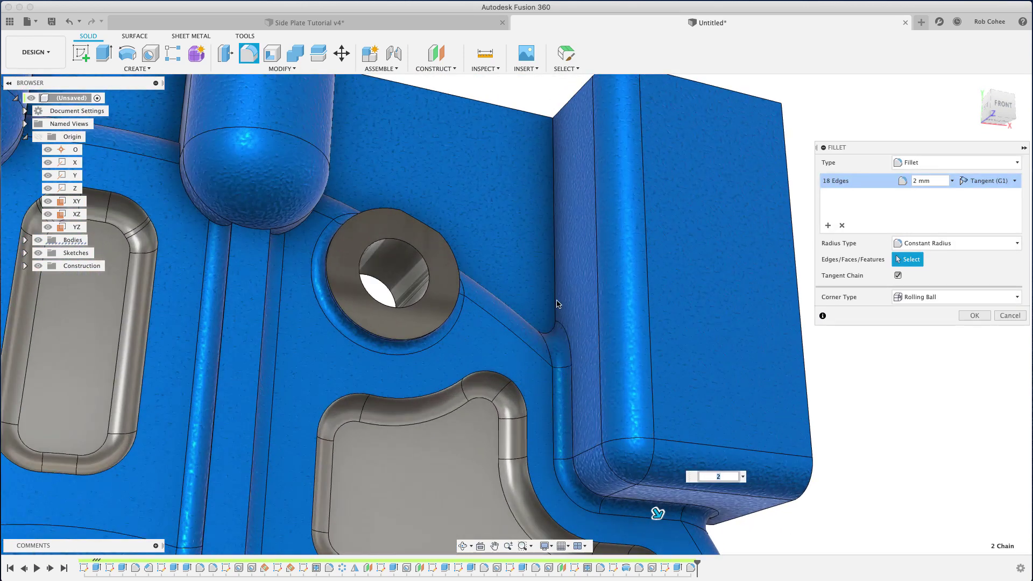
left_click(549, 284)
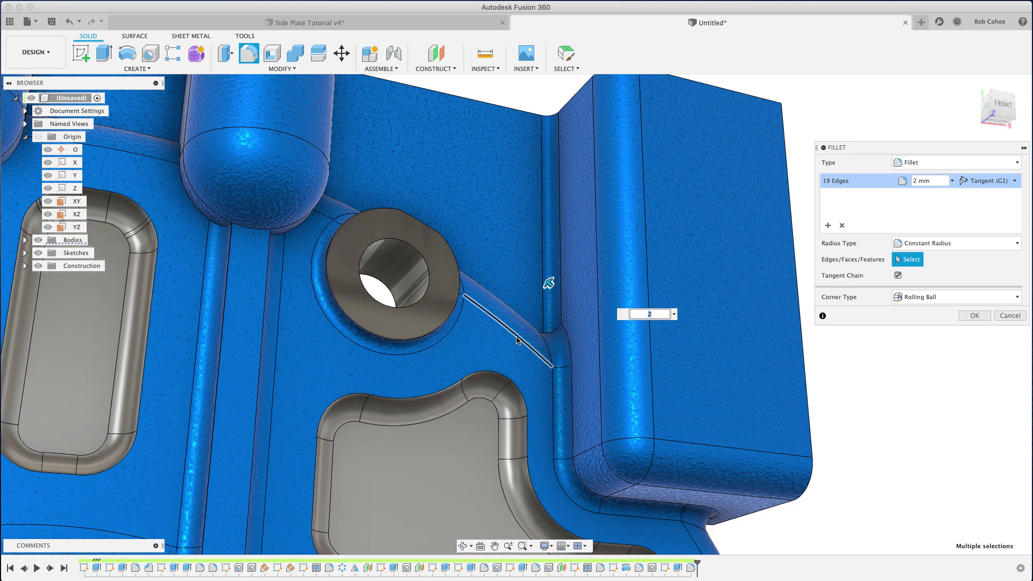
Add the base edges of the right-hand round-ended boss, on both sides and around its rounded end, to the fillet selection.
middle_click_drag(516, 340, 483, 365, "shift")
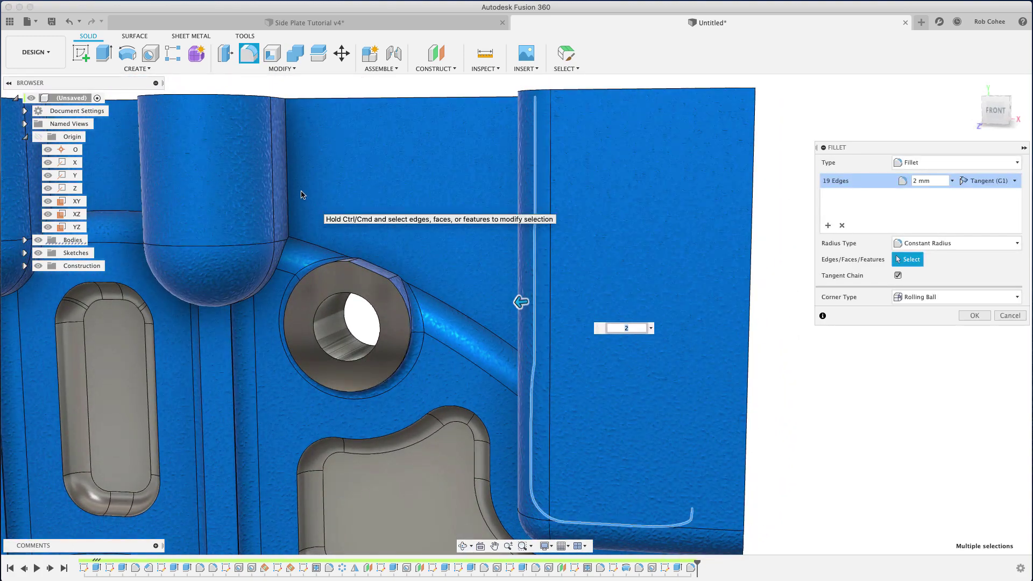
left_click(281, 202)
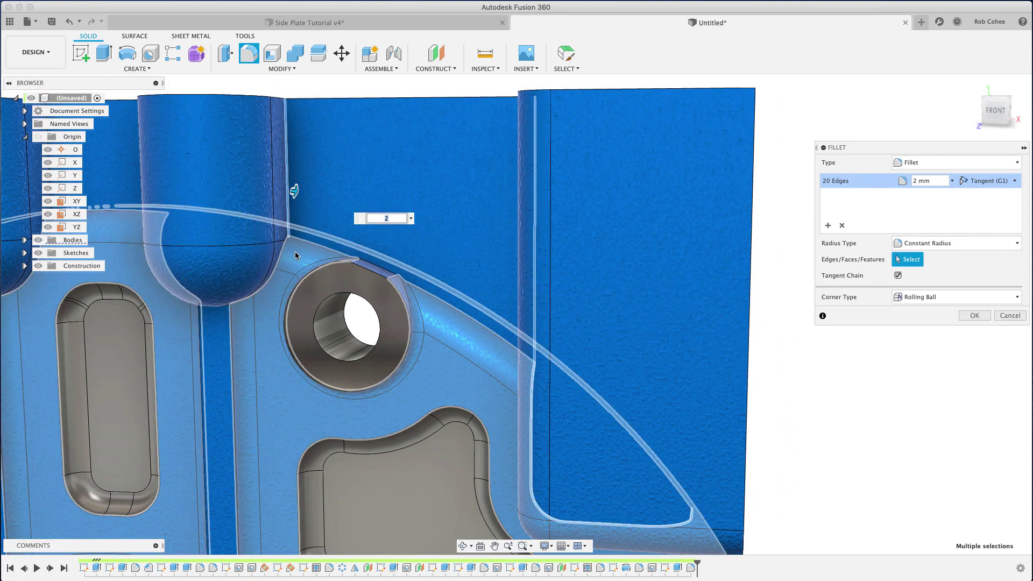
left_click(287, 247)
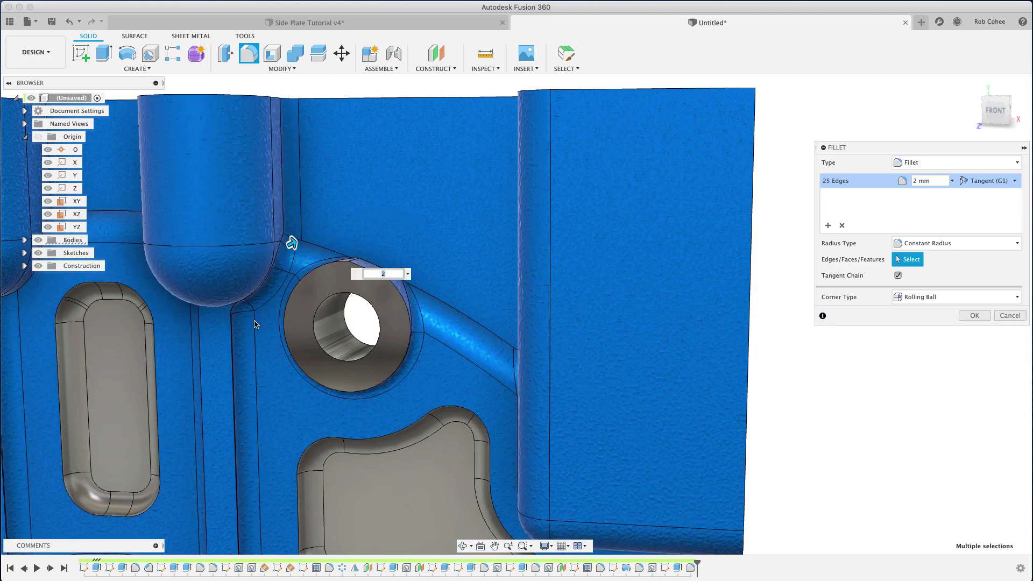
middle_click_drag(241, 319, 212, 280, "shift")
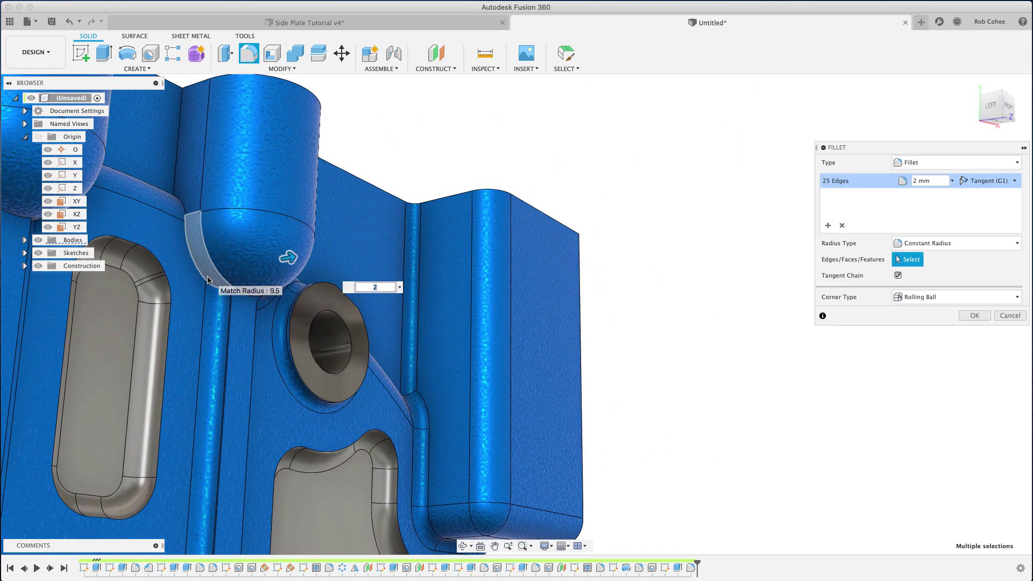
left_click(198, 275)
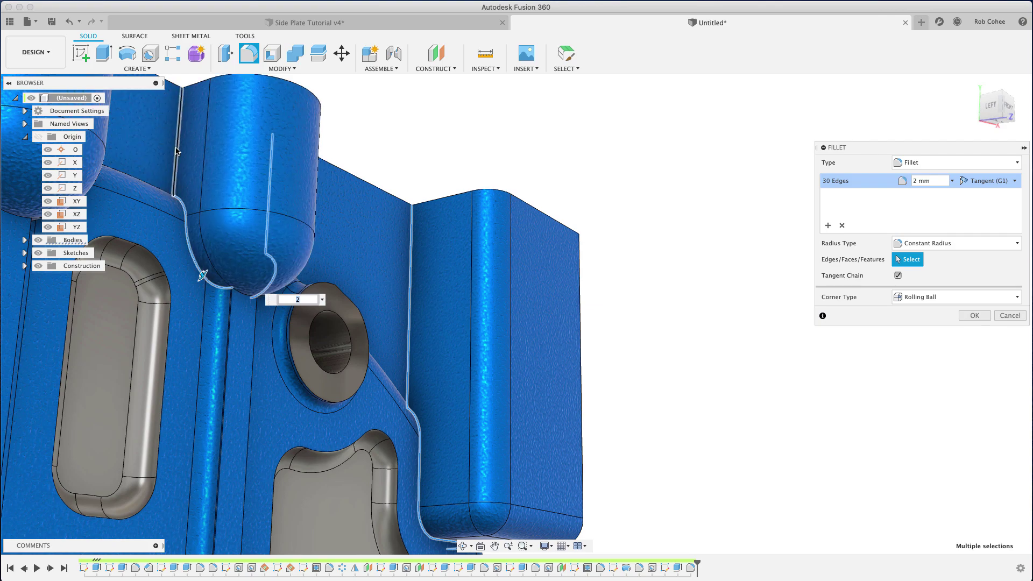
left_click(179, 152)
Add the base edges of the left-hand round-ended boss to the selection and complete the 2 mm fillet.
middle_click_drag(275, 283, 586, 349)
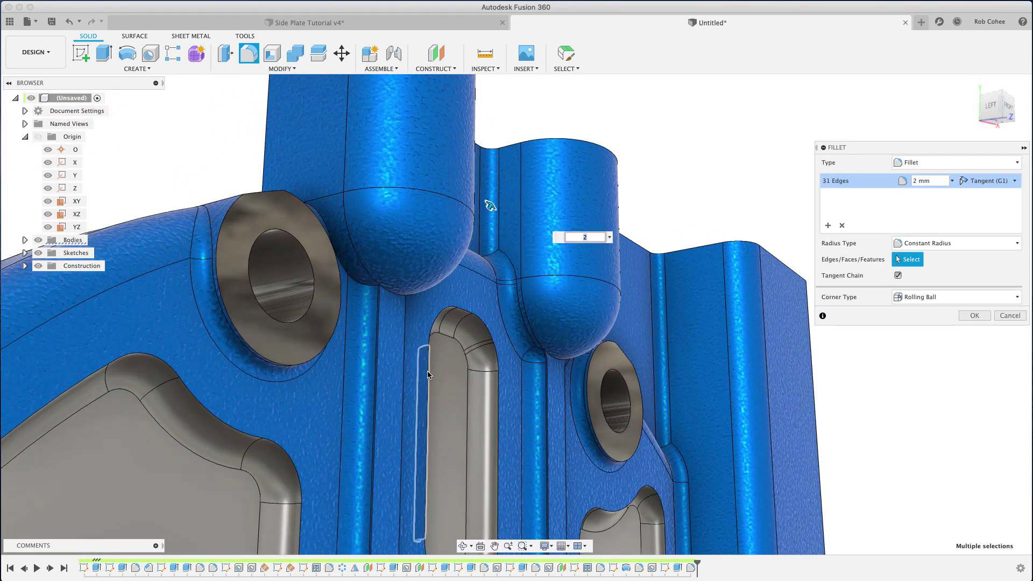
middle_click_drag(427, 375, 350, 366, "shift")
left_click(437, 198)
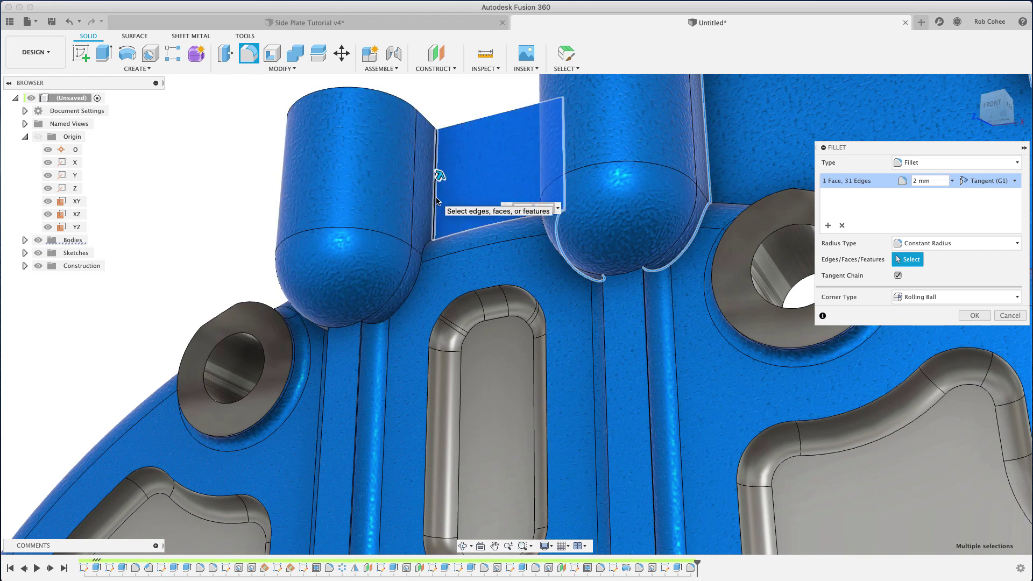
left_click(445, 199)
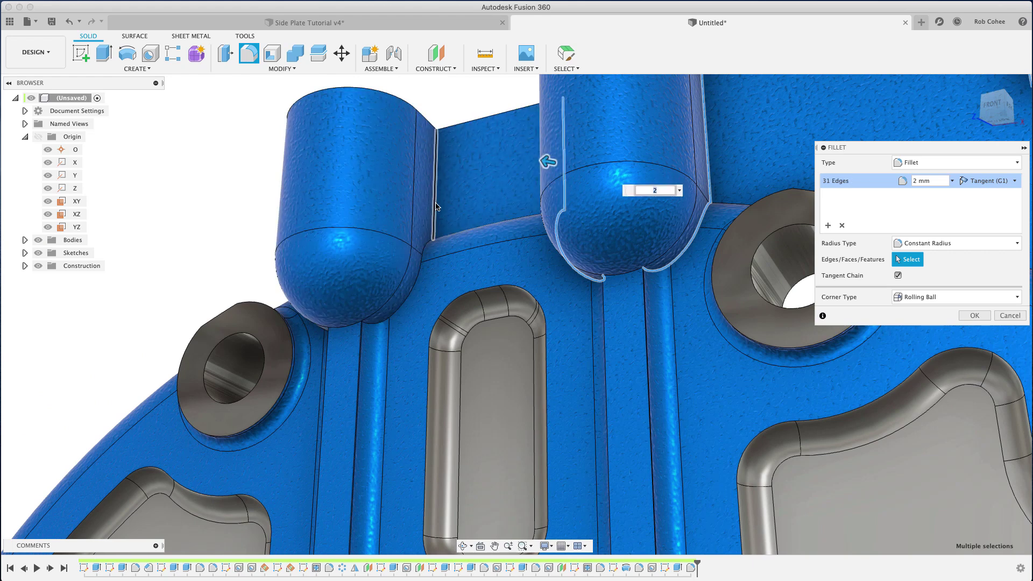
left_click(416, 278)
left_click(417, 278)
middle_click_drag(329, 343, 371, 330, "shift")
scroll(245, 268, "down", 2)
middle_click_drag(251, 266, 242, 254, "shift")
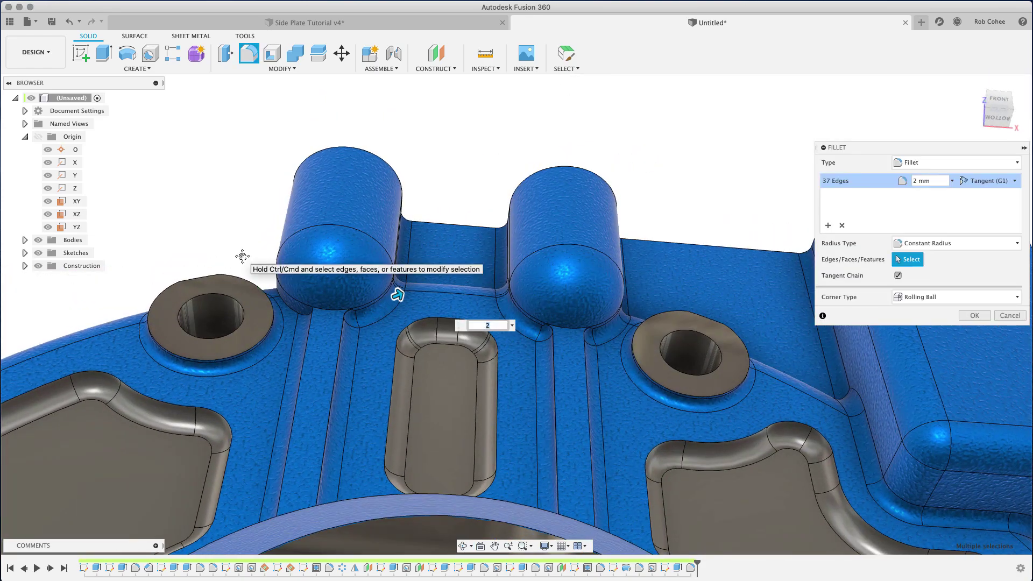
middle_click(242, 254)
middle_click(242, 254)
middle_click_drag(265, 276, 291, 342, "shift")
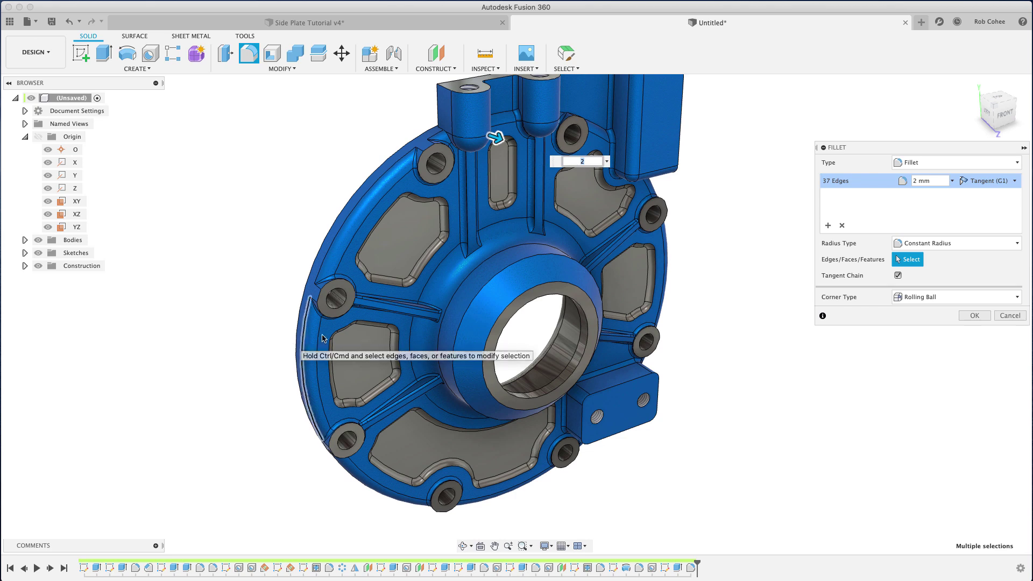
middle_click_drag(764, 212, 770, 272, "shift")
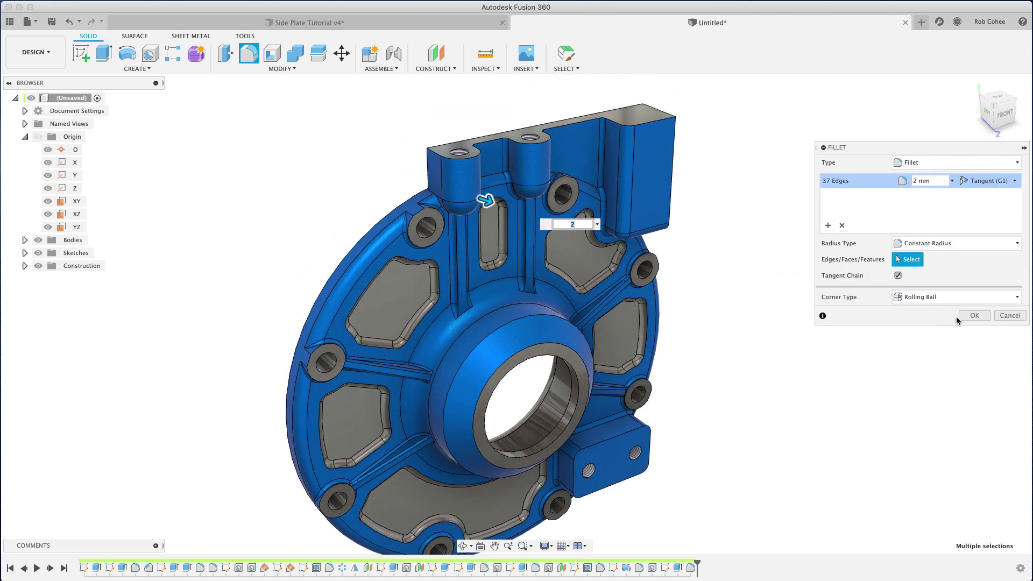
key("Return")
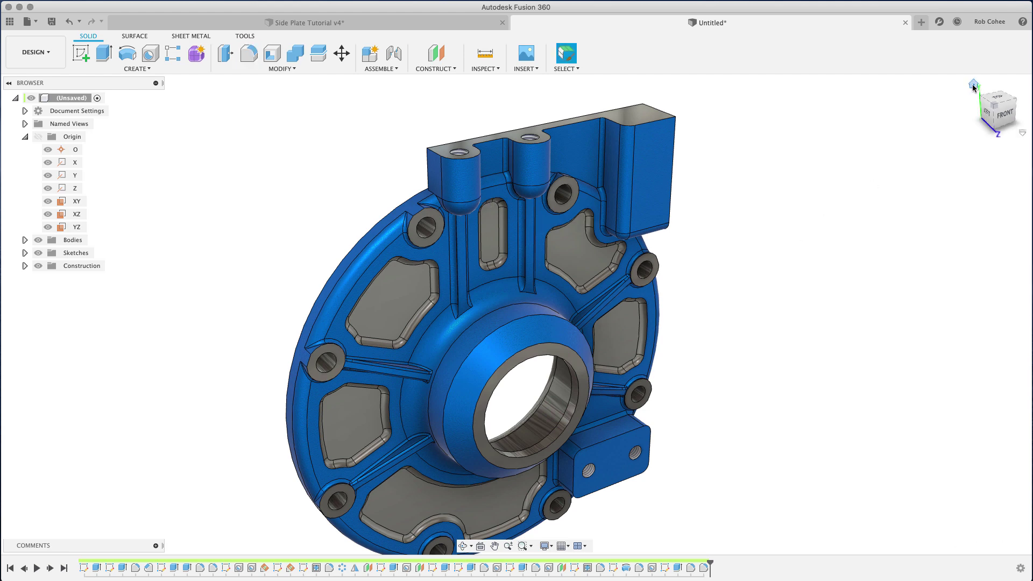
Apply the Steel - Satin appearance to only the front face of the lower two-hole block.
left_click(974, 88)
middle_click_drag(751, 282, 721, 308, "shift")
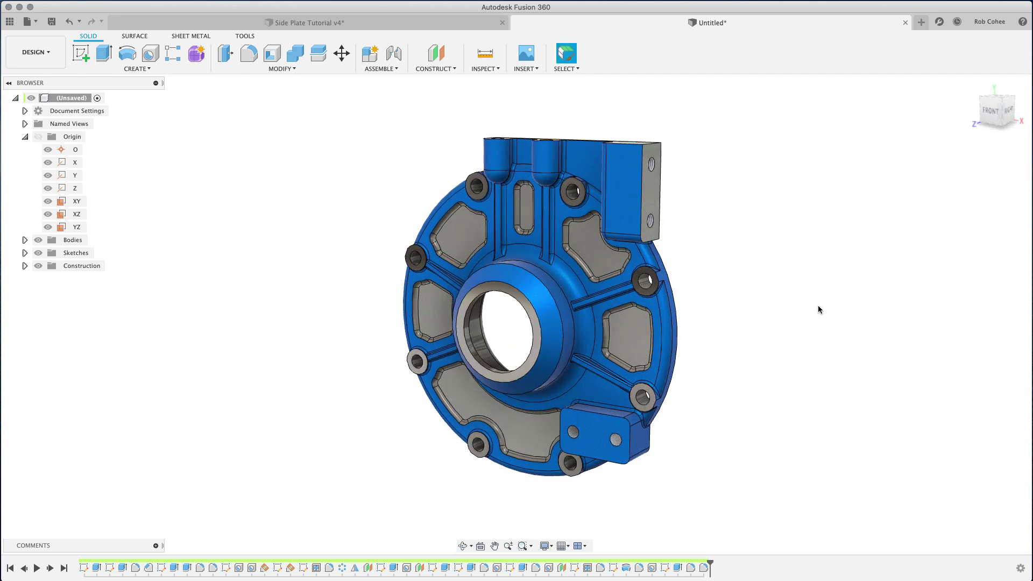
key("a")
mouse_move(937, 241)
left_mouse_down()
mouse_move(606, 436)
mouse_move(751, 379)
mouse_move(884, 250)
mouse_move(935, 242)
left_mouse_up()
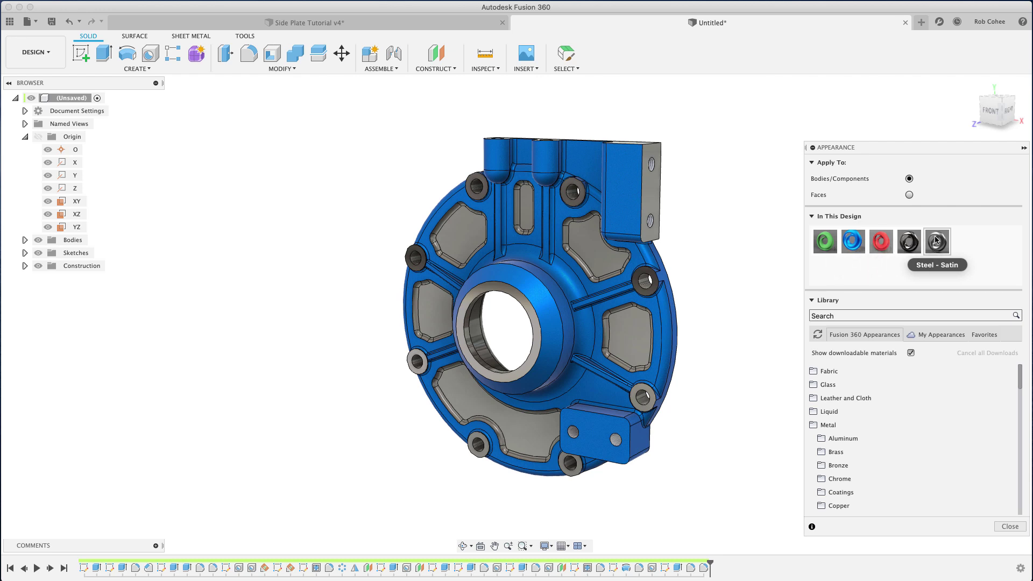
left_click(908, 196)
left_click_drag(726, 396, 613, 439)
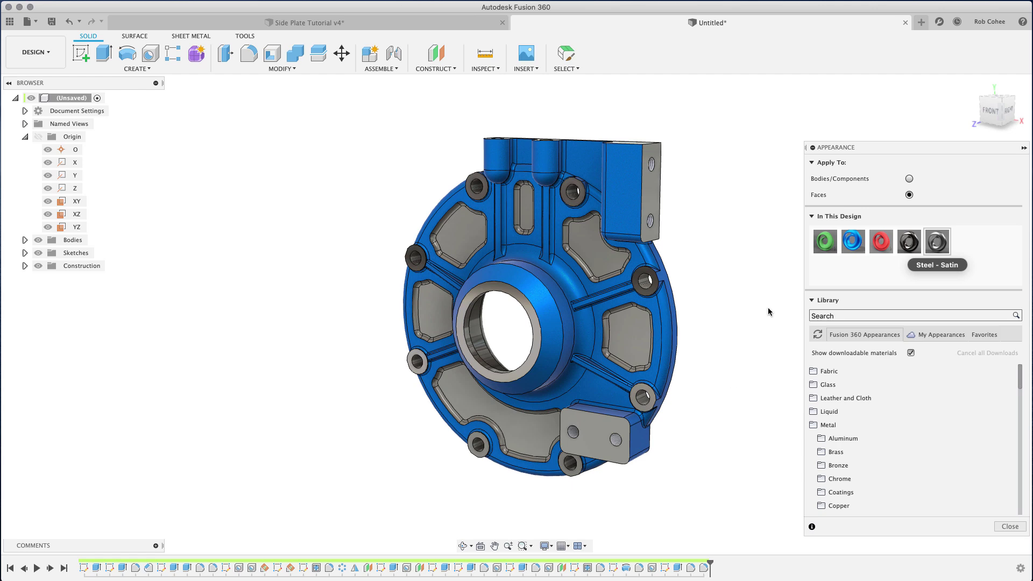
left_click(1009, 526)
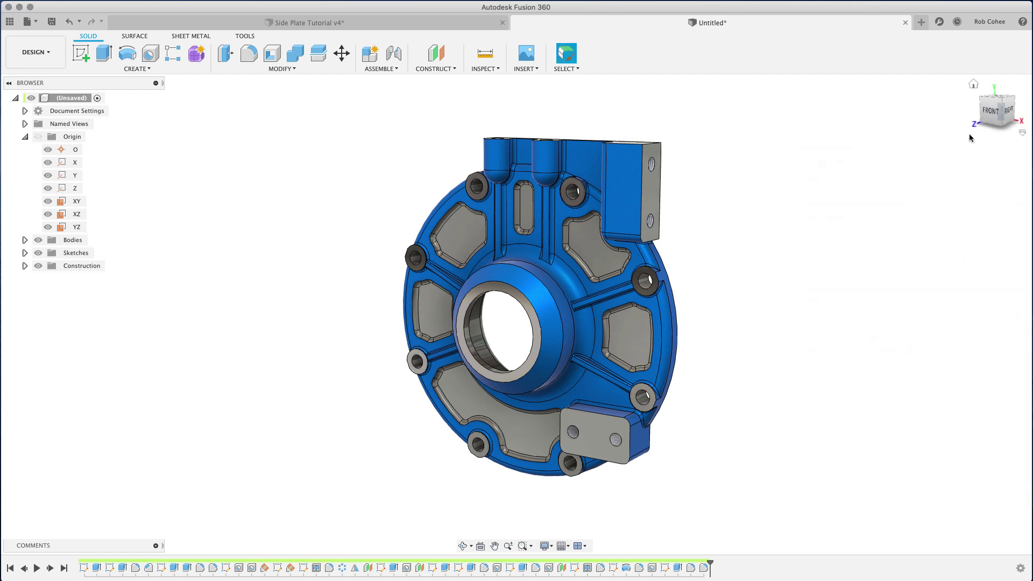
Orient the plate to show its front with a little of its right side and set that view as home.
left_click(973, 84)
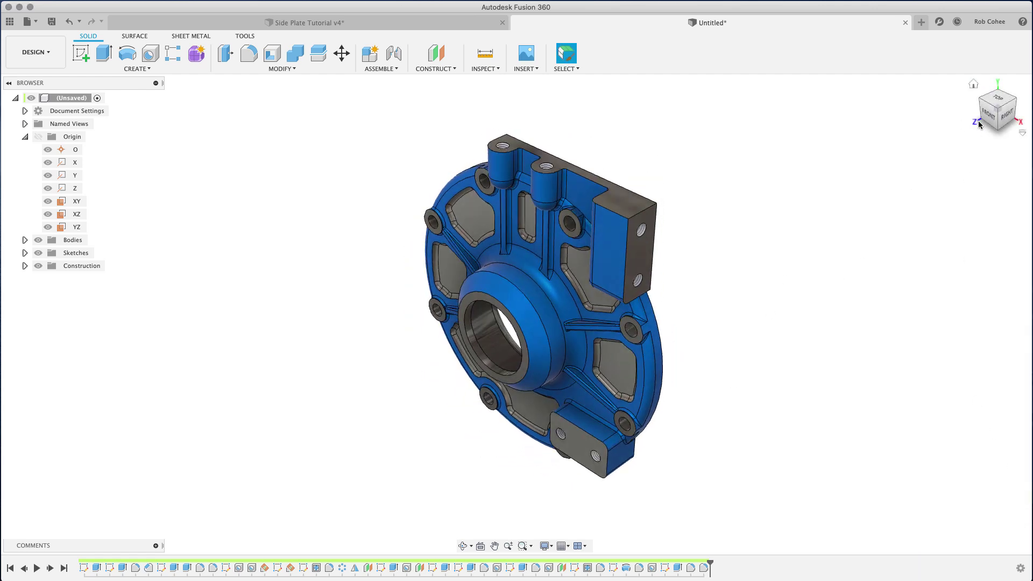
left_click_drag(985, 117, 1000, 95)
mouse_move(766, 306)
middle_mouse_down("shift")
mouse_move(714, 348)
mouse_move(721, 354)
middle_mouse_up("shift")
right_click(975, 86)
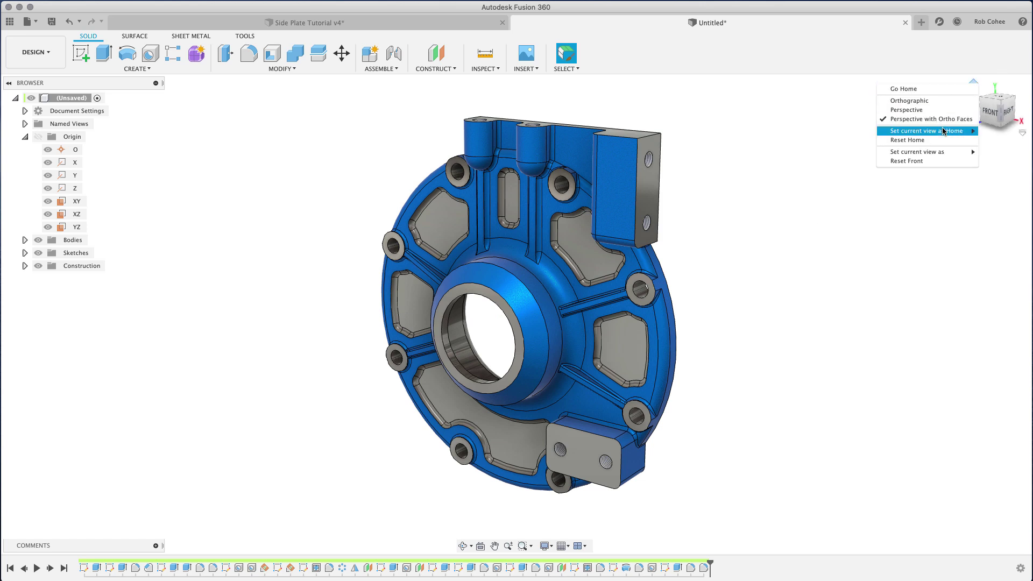
mouse_move(943, 133)
left_click(994, 131)
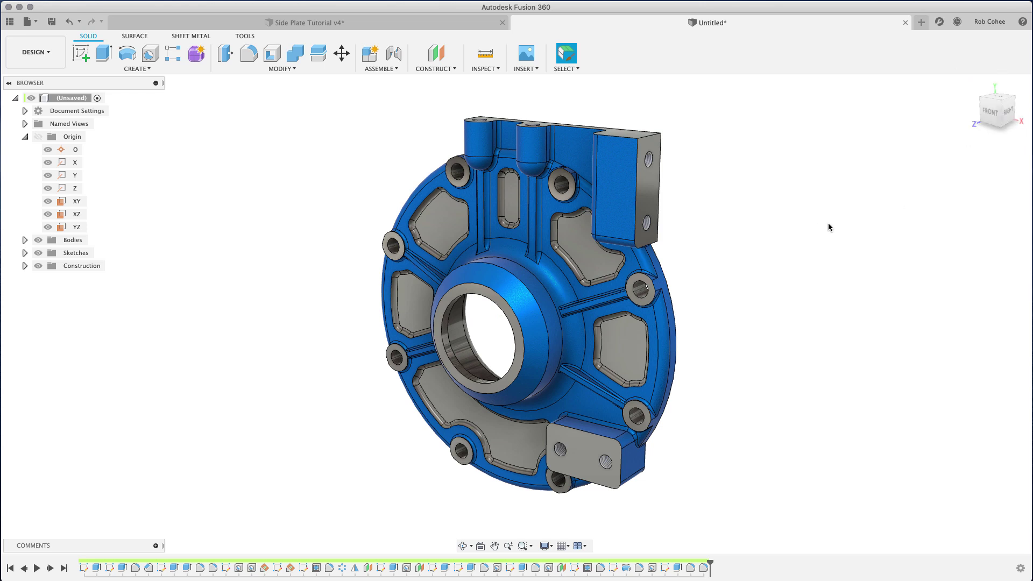
middle_click_drag(828, 227, 740, 291, "shift")
left_click(976, 82)
Save the design under the name Ricky Bobby in the Distributed Assembly Demo location.
left_click(52, 22)
type("Ricky Bobby")
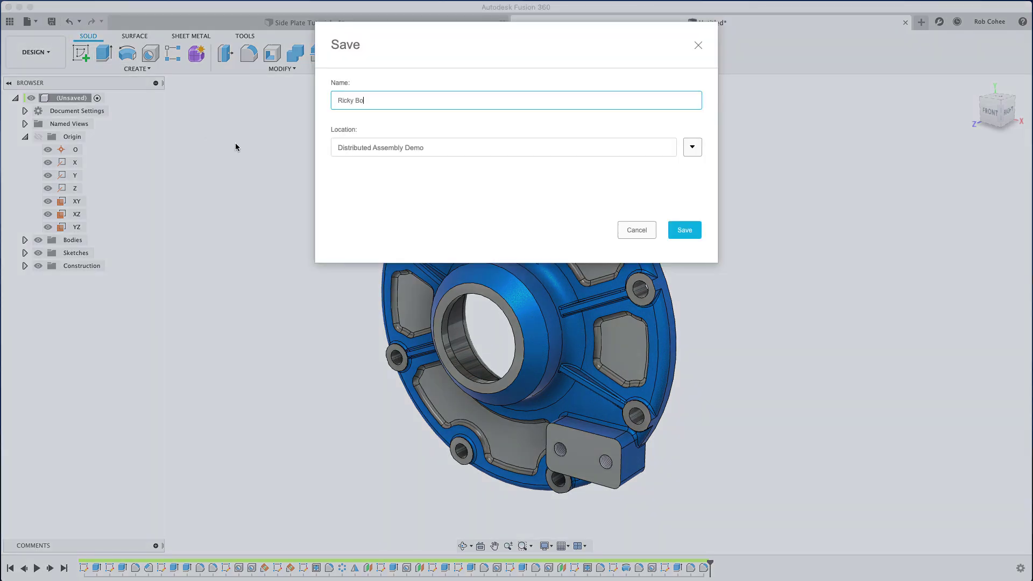